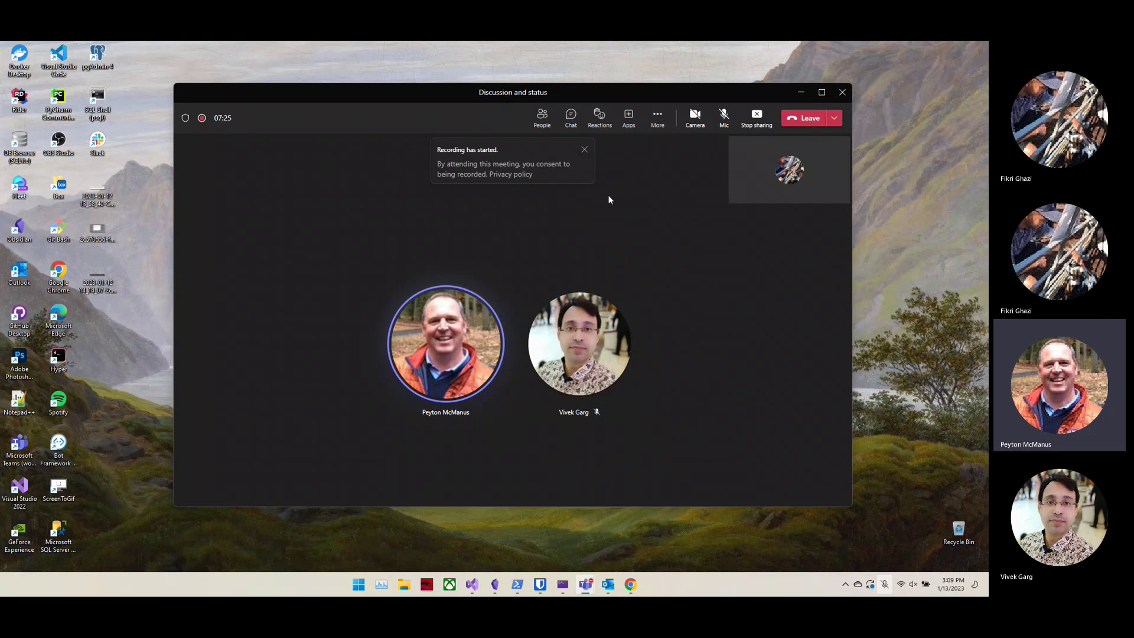
- Dismiss the recording notice and minimise the meeting window to reveal the desktop
left_click(584, 149)
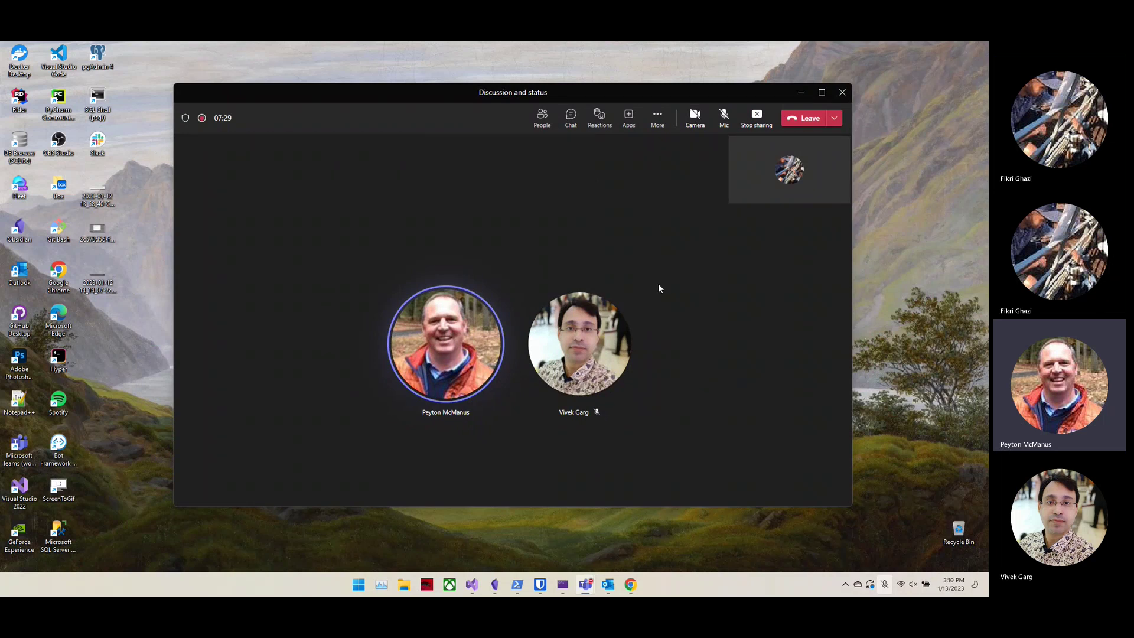
left_click(801, 93)
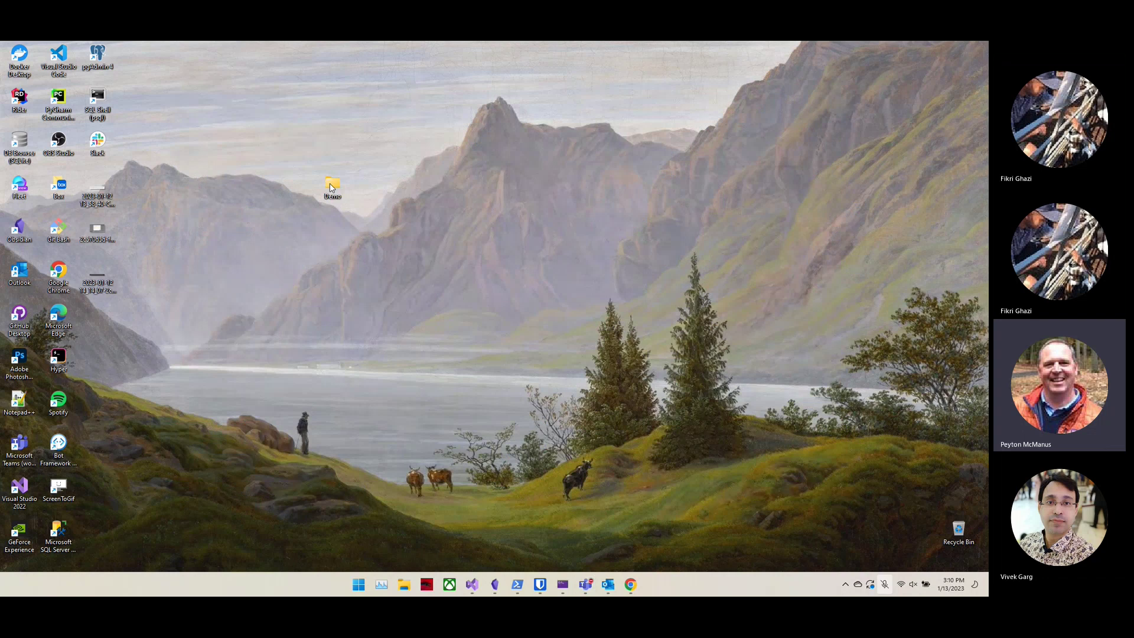
- Move the Demo folder into the column of desktop icons and switch to the Chrome browser
left_click_drag(223, 297, 103, 320)
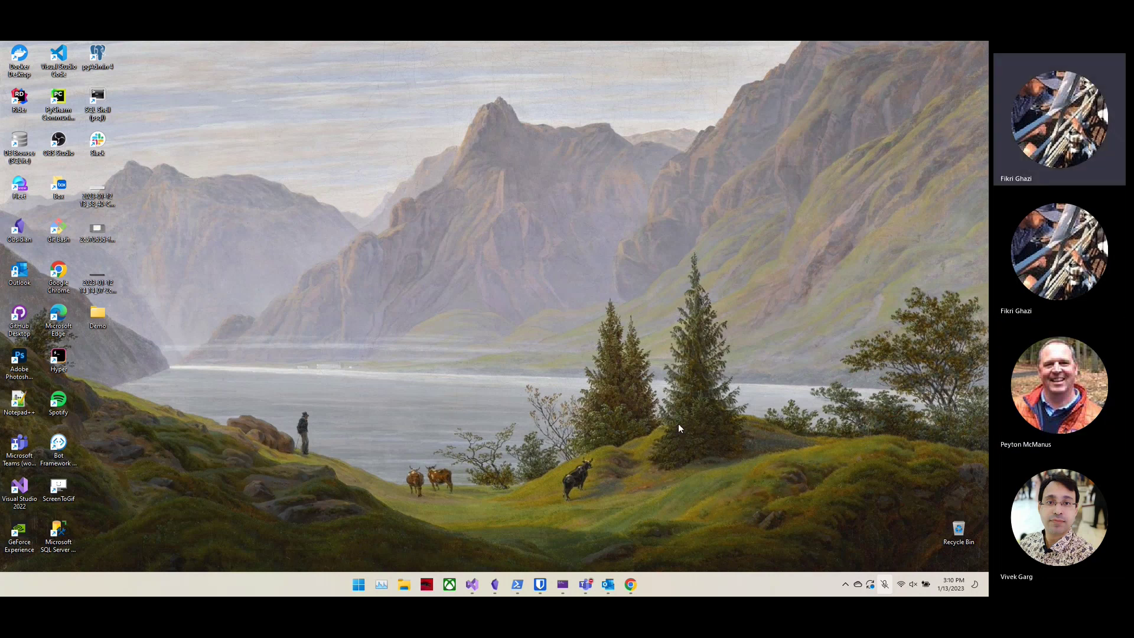
mouse_move(647, 584)
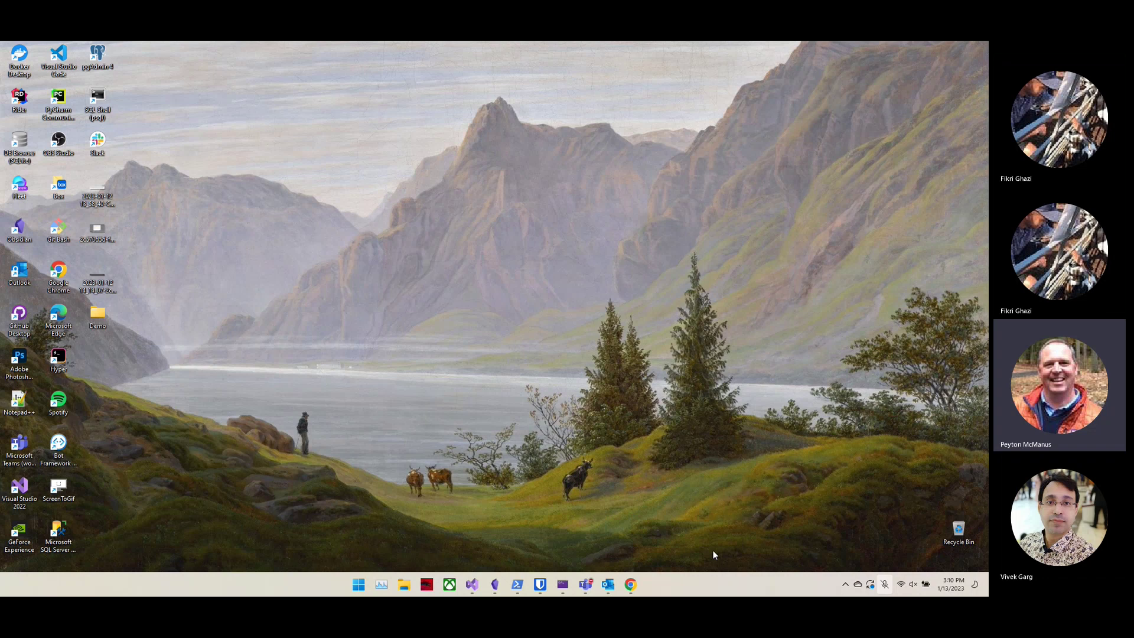
left_click(630, 584)
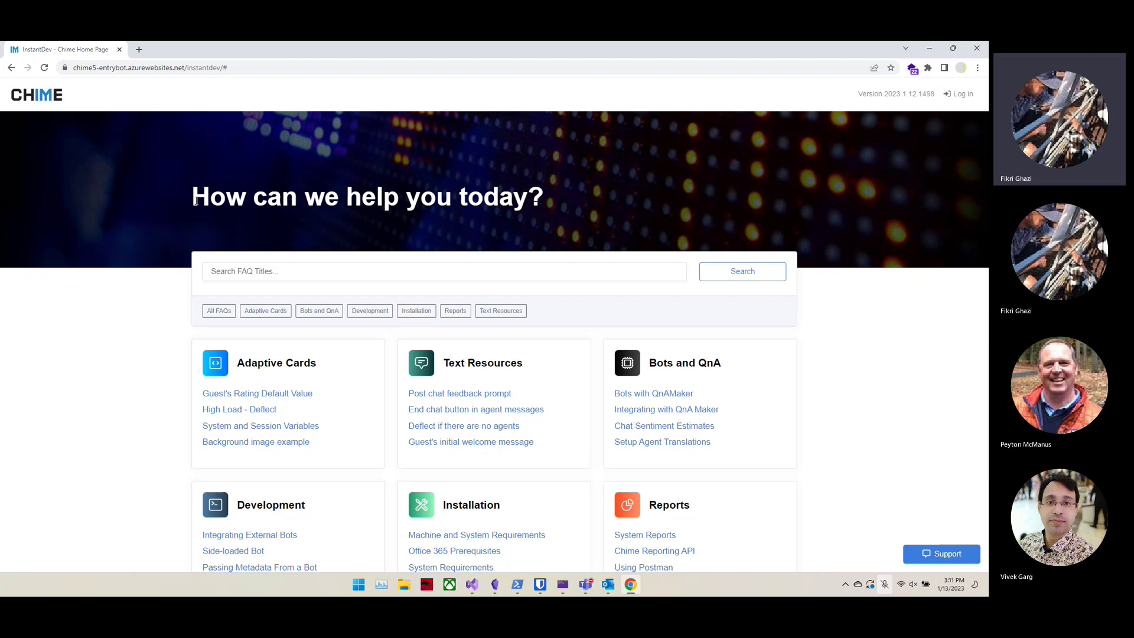
- Examine the Chime home page's heading, FAQ search bar and featured content cards
left_click_drag(195, 201, 509, 195)
left_click(501, 194)
scroll(739, 322, "down", 1)
scroll(767, 318, "up", 1)
scroll(669, 185, "down", 1)
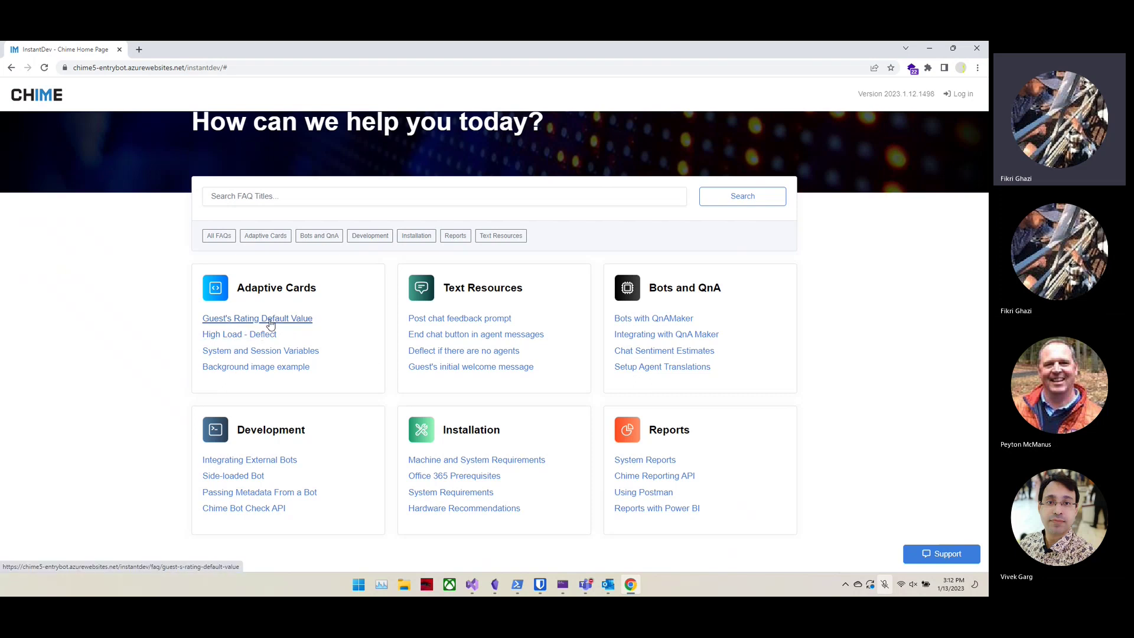
scroll(369, 377, "up", 1)
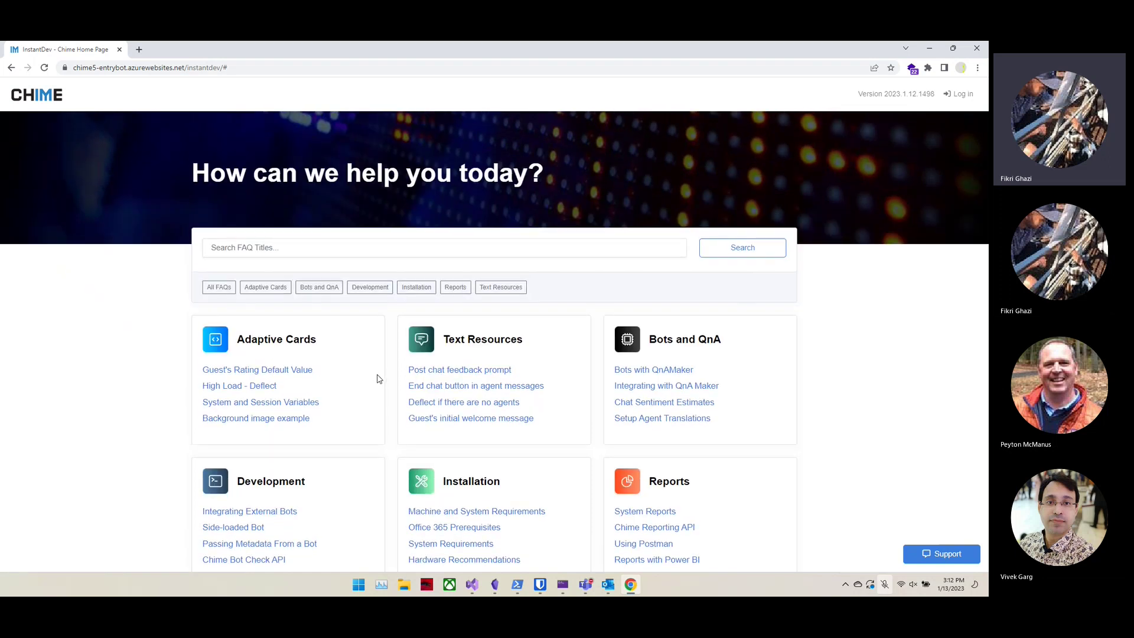
left_click(286, 248)
left_click(327, 232)
left_click(331, 250)
left_click(450, 241)
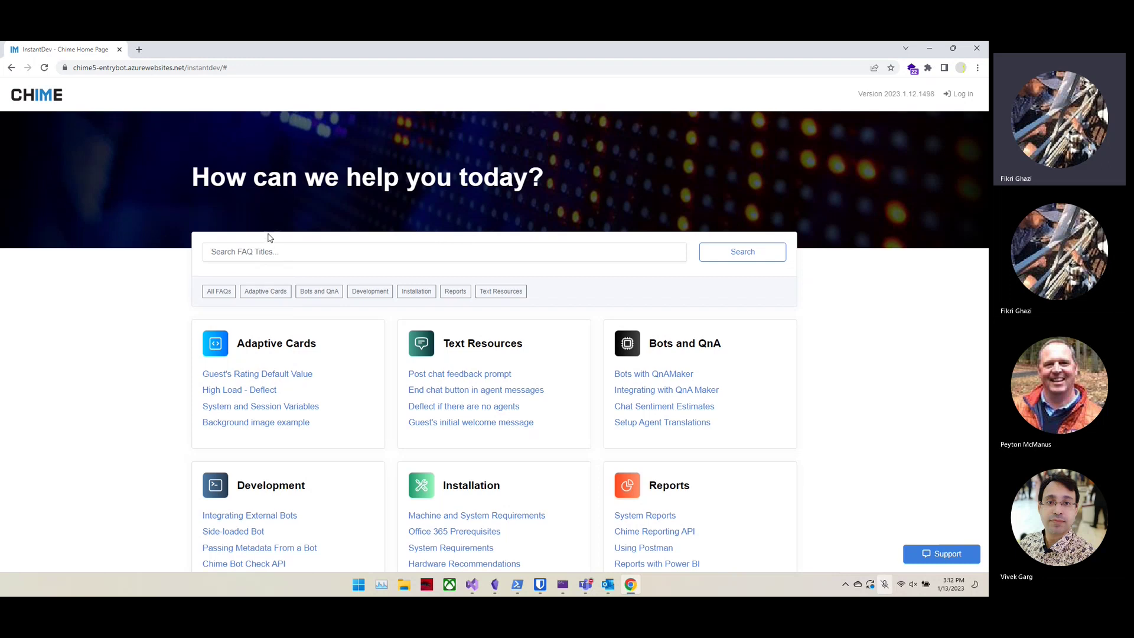
scroll(530, 250, "up", 1)
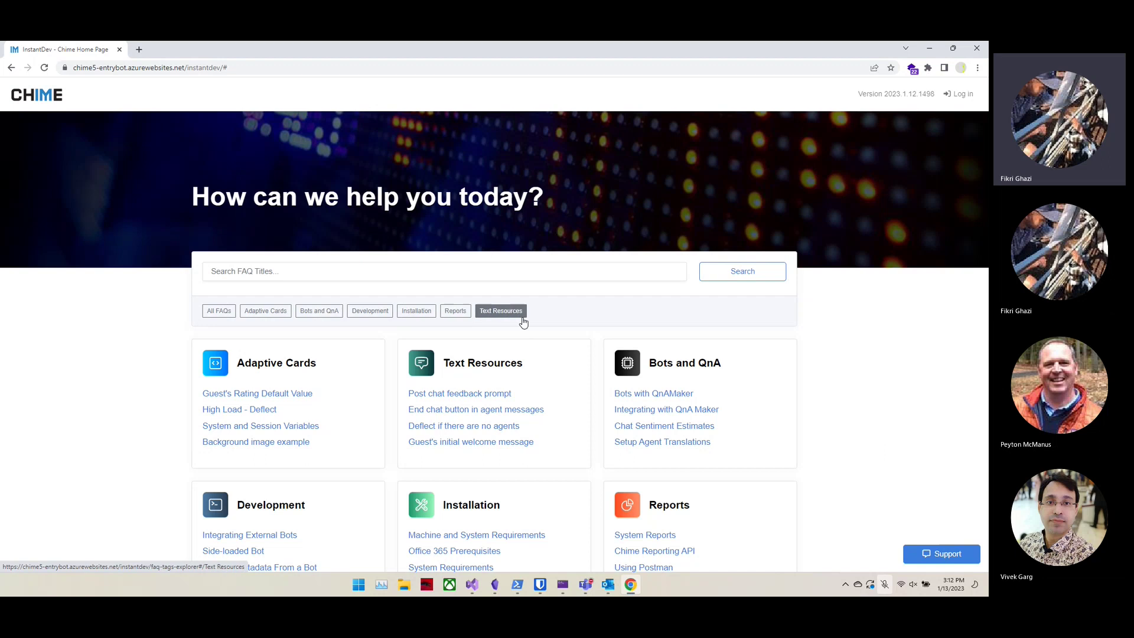
- View the All FAQs article list and return to the Chime home page
left_click(220, 311)
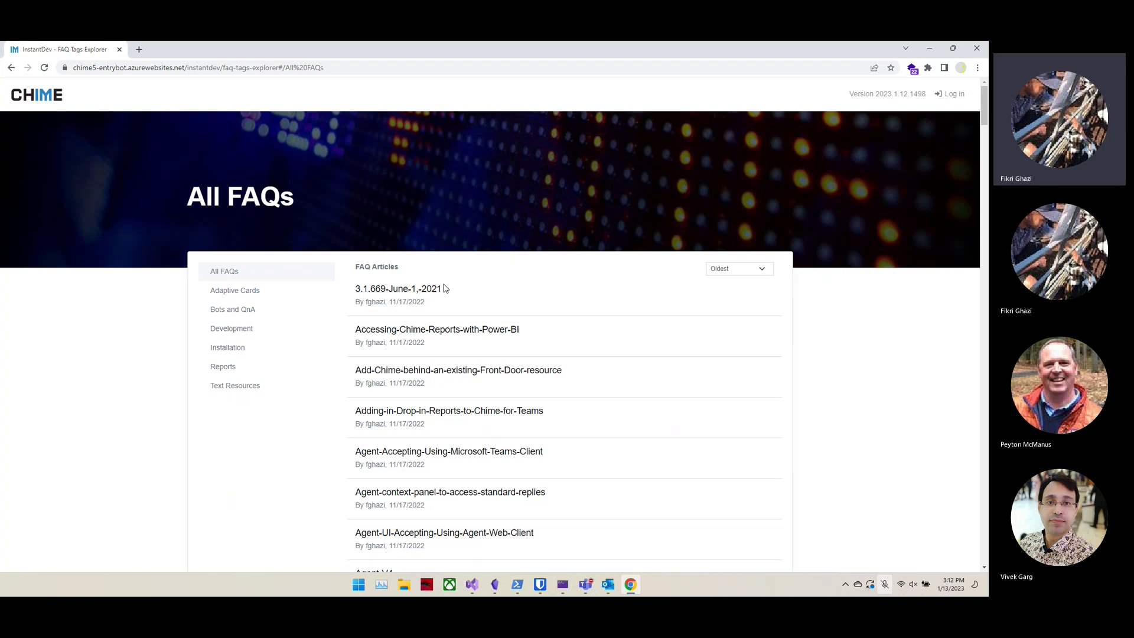
scroll(406, 404, "down", 1)
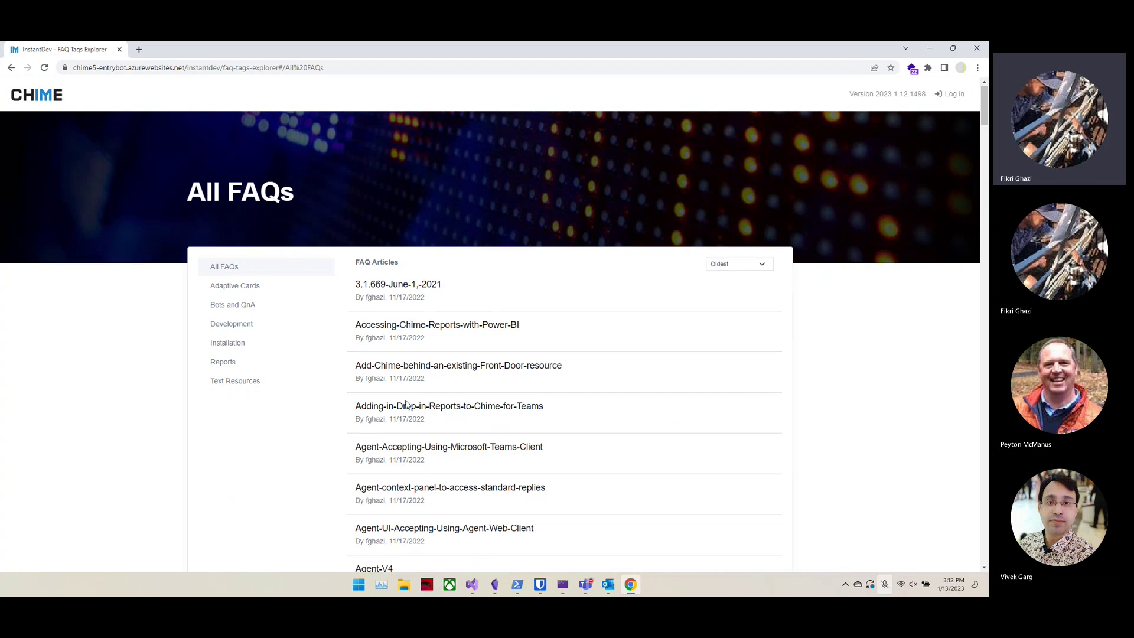
scroll(406, 404, "up", 1)
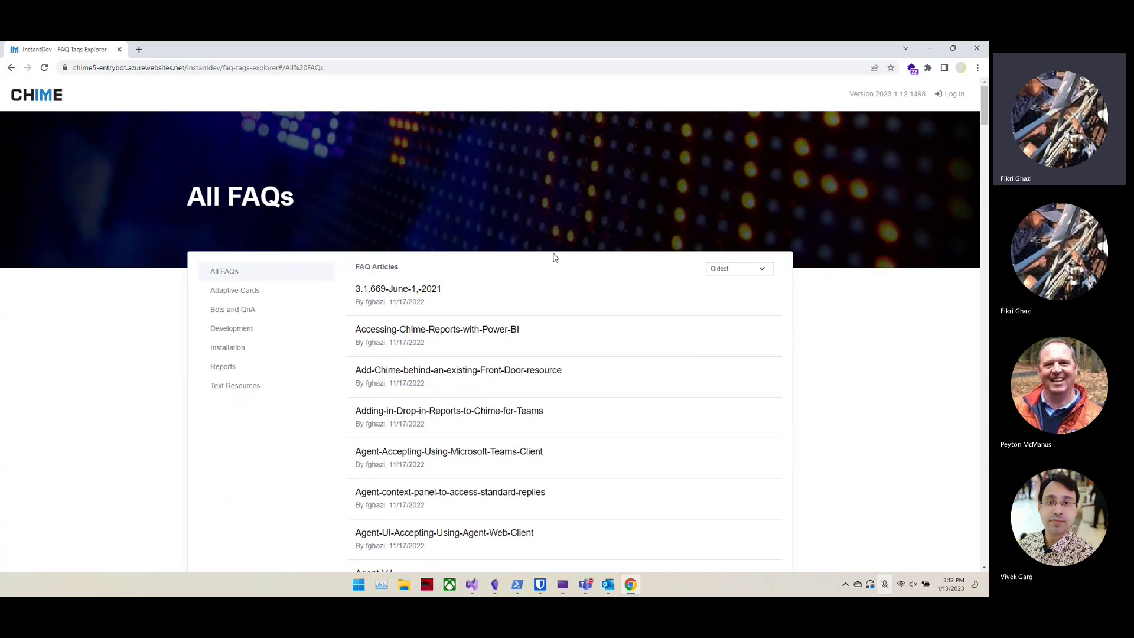
key("alt+Left")
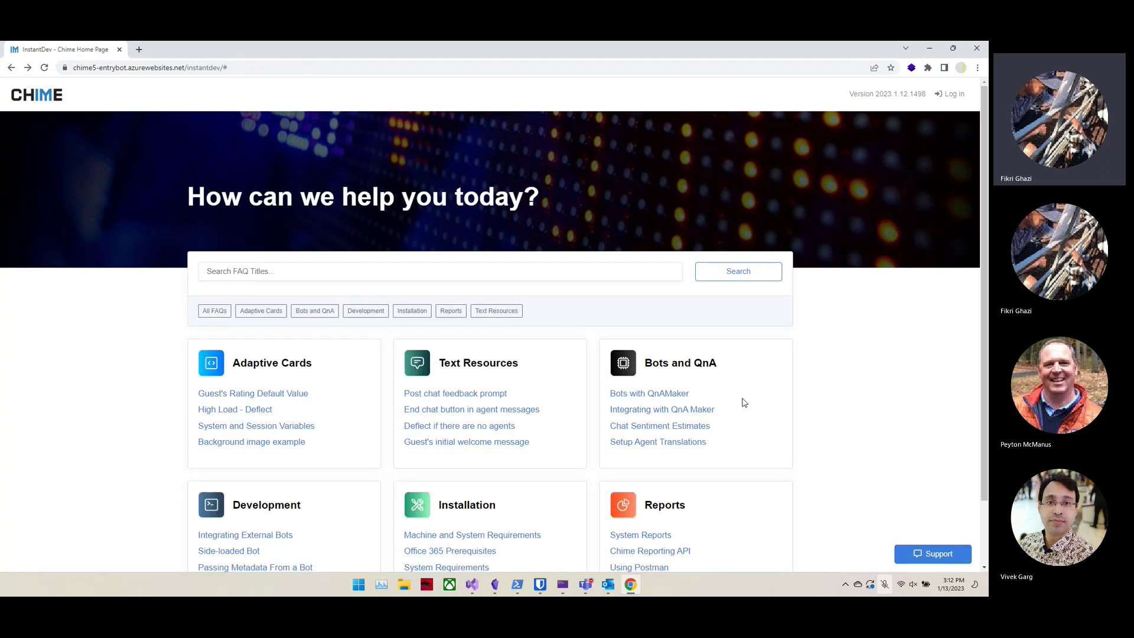
- Review the six featured content cards and their article links on the home page
scroll(649, 295, "down", 1)
scroll(553, 396, "up", 1)
scroll(659, 402, "down", 1)
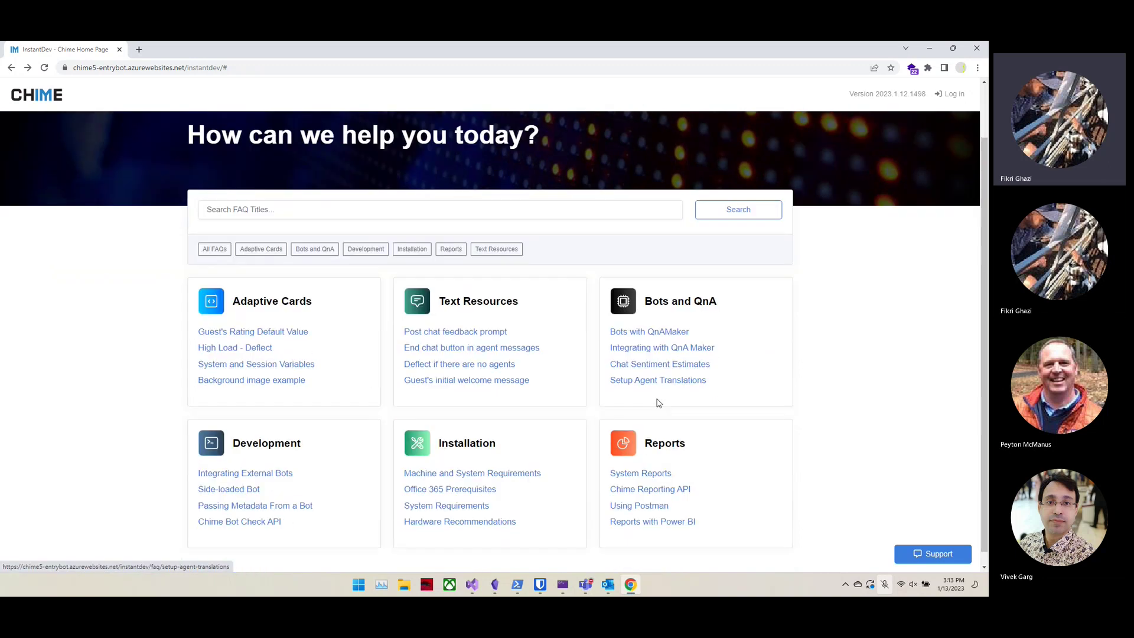
scroll(595, 372, "down", 1)
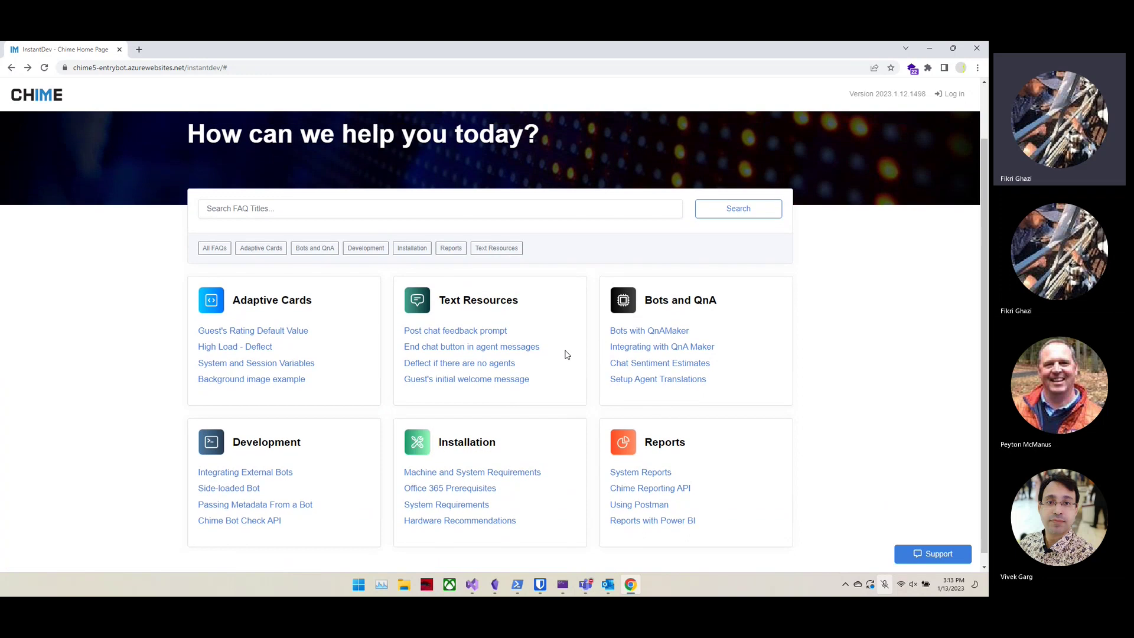
scroll(560, 258, "up", 1)
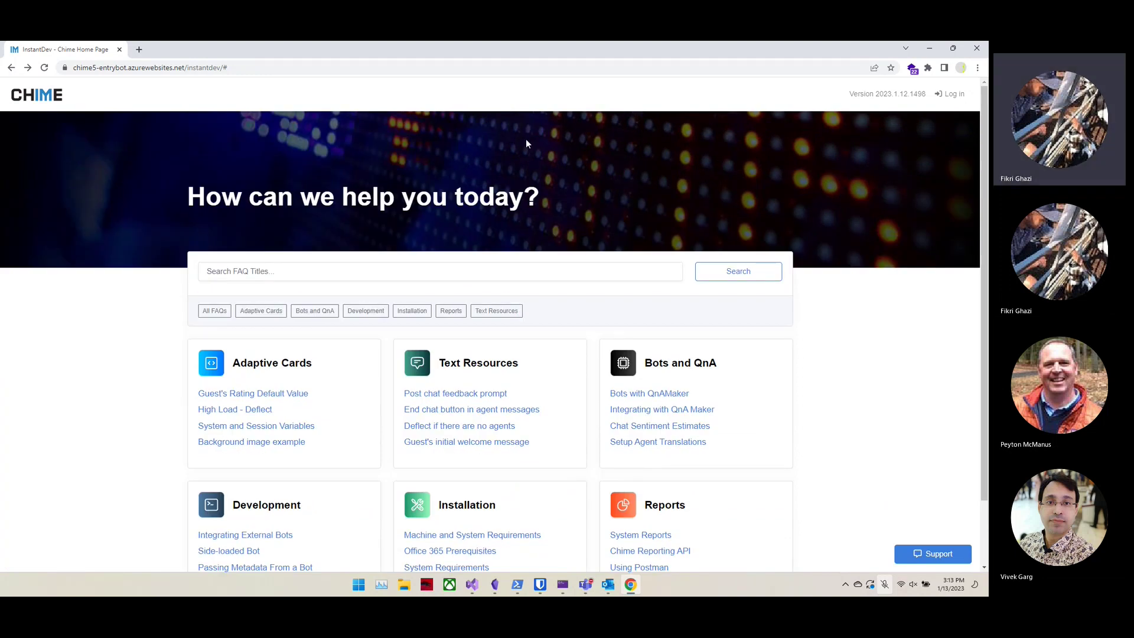
scroll(574, 383, "down", 1)
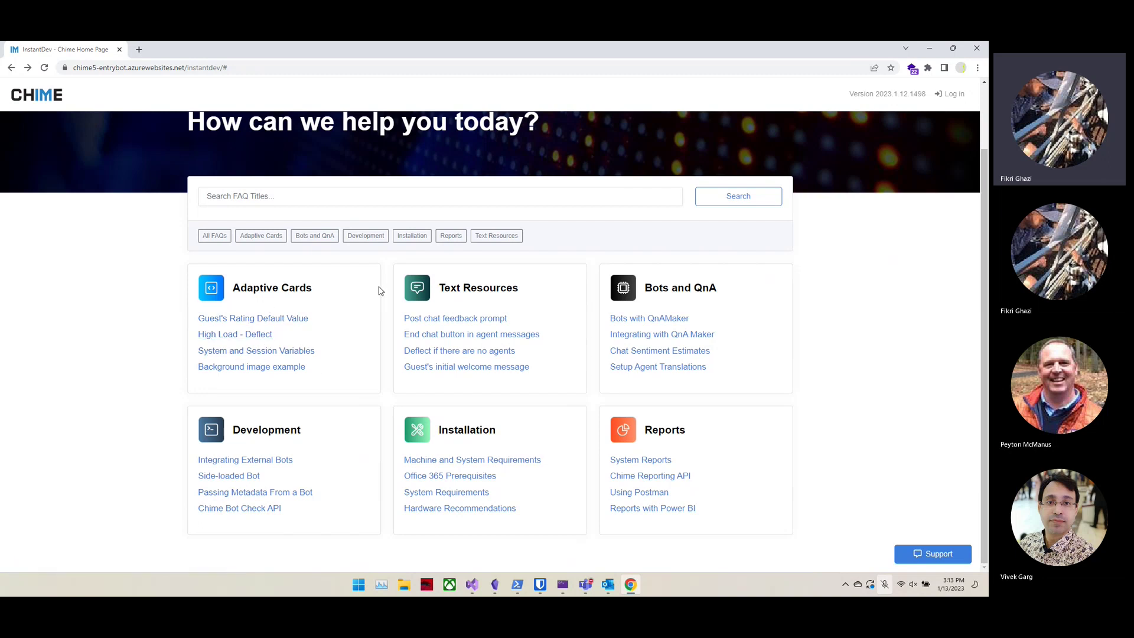
scroll(181, 219, "up", 2)
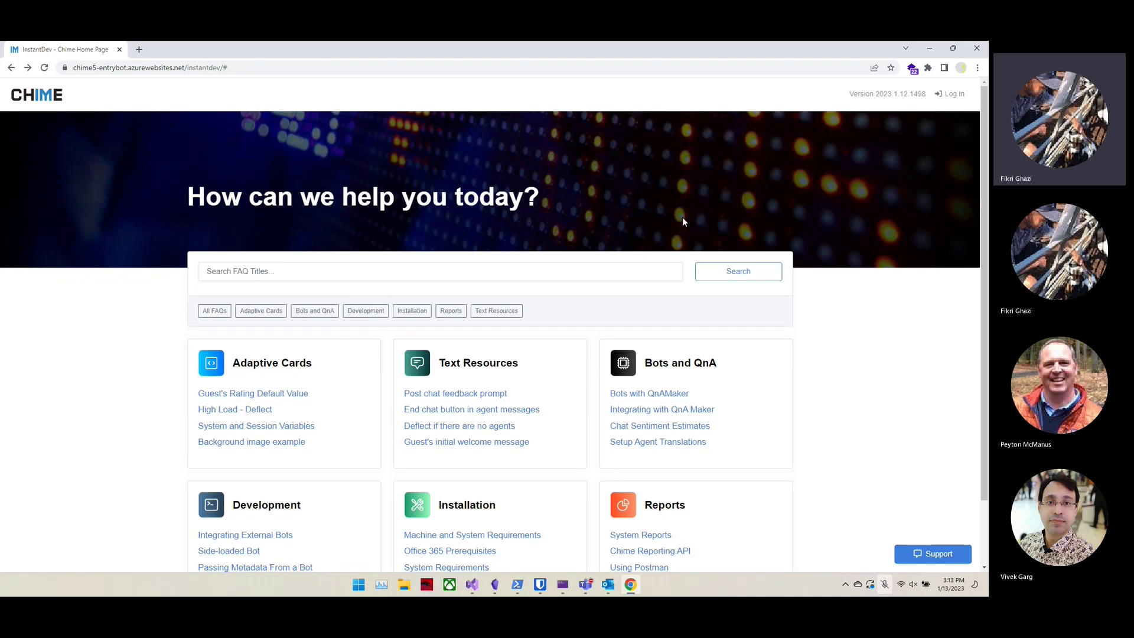
- Log in to Chime and open the Featured Content list by way of the Manager Dashboard
left_click(951, 101)
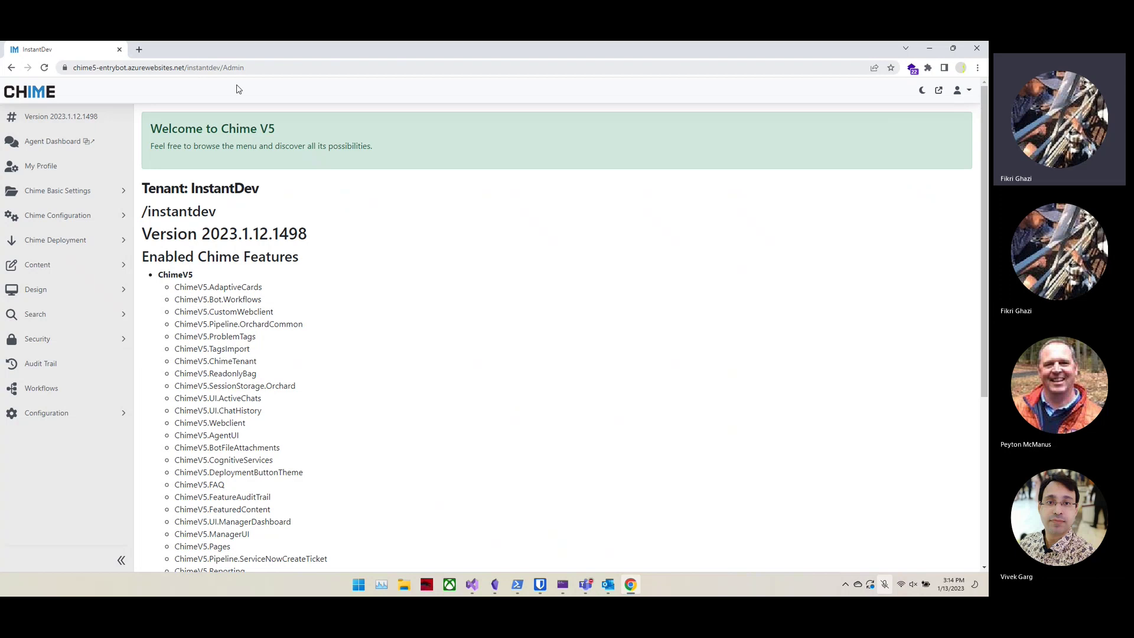
left_click(958, 91)
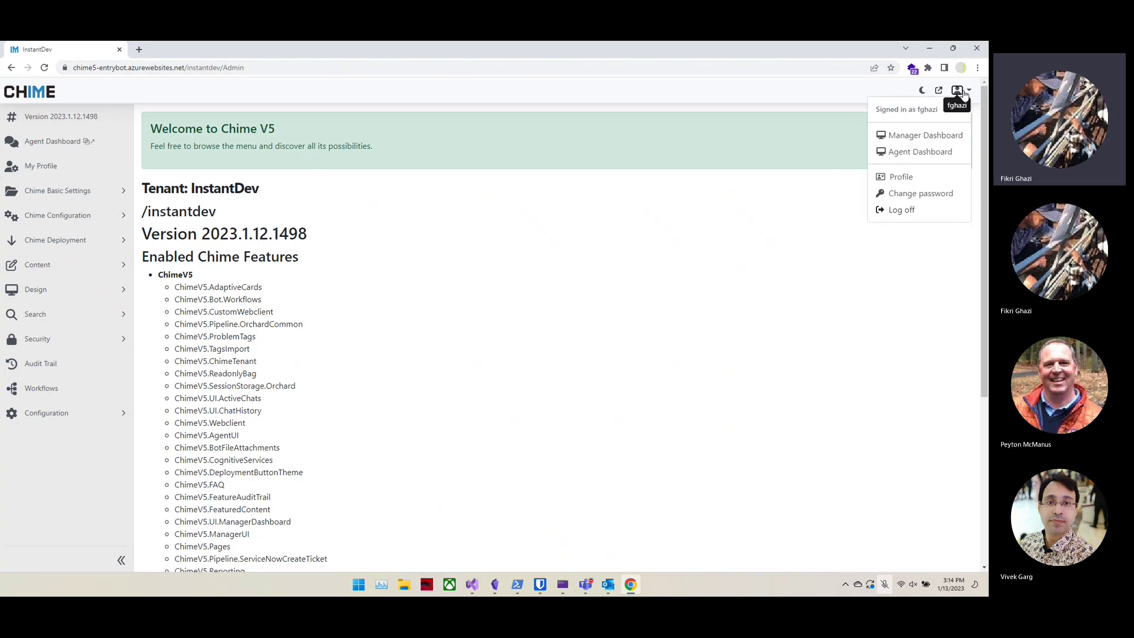
left_click(899, 137)
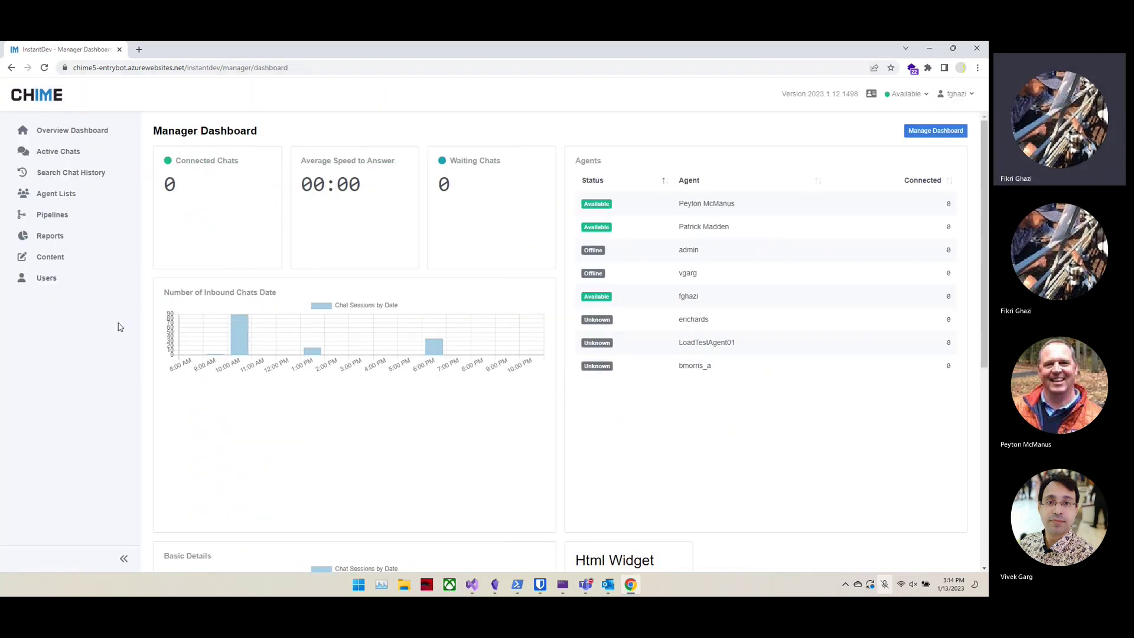
left_click(66, 260)
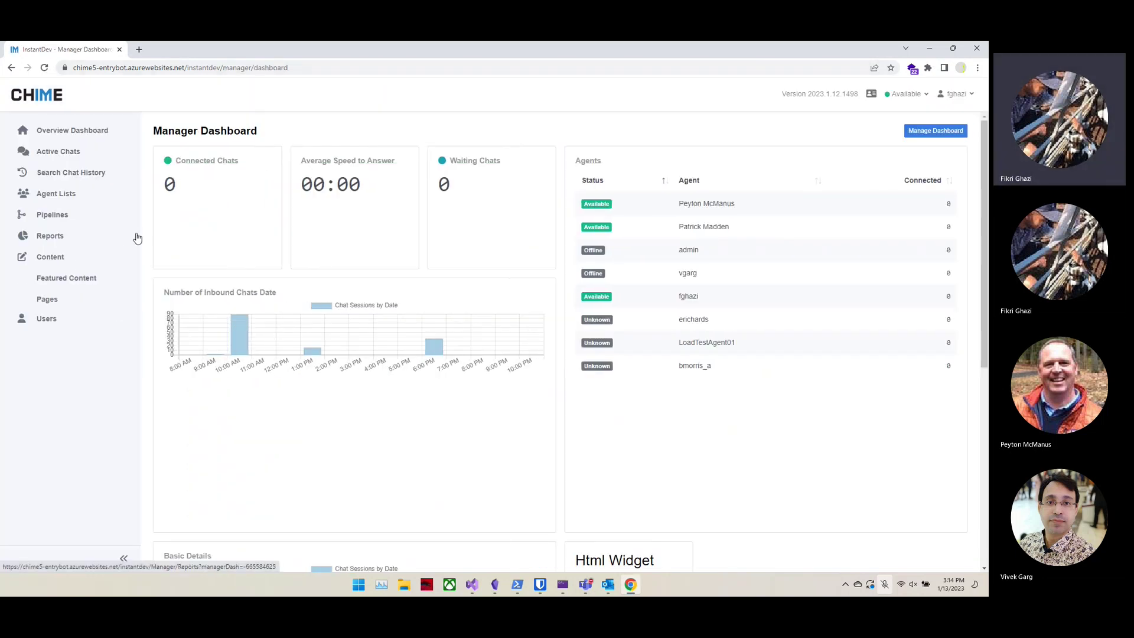
left_click(74, 279)
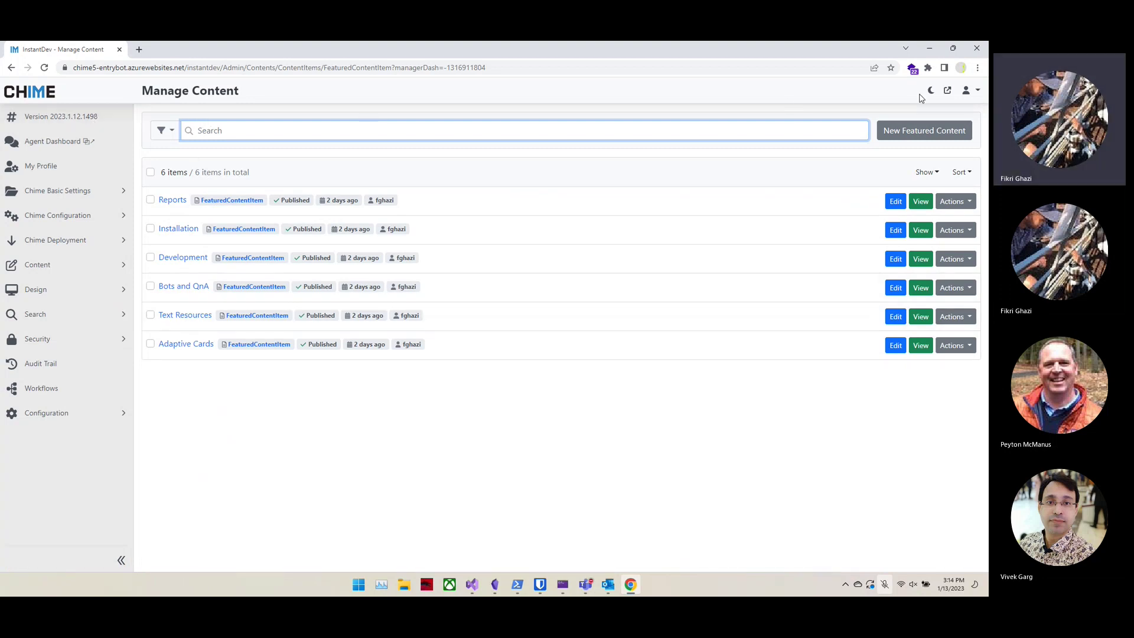
- Open the public site in a separate tab and compare its cards with the Featured Content list
left_click(949, 93)
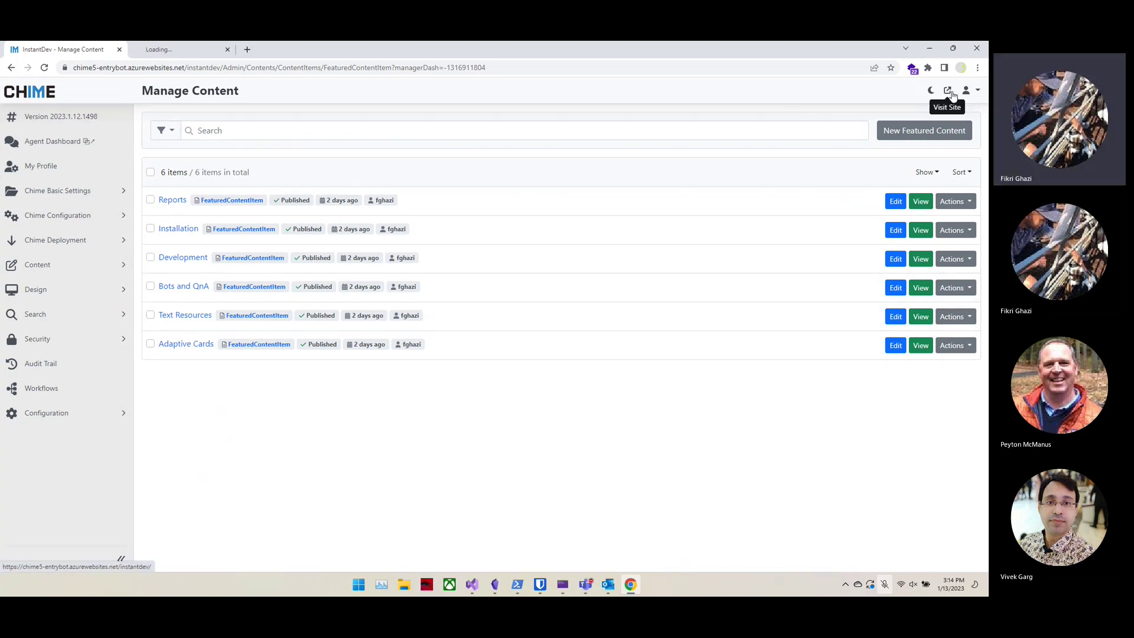
left_click(211, 51)
scroll(219, 383, "down", 1)
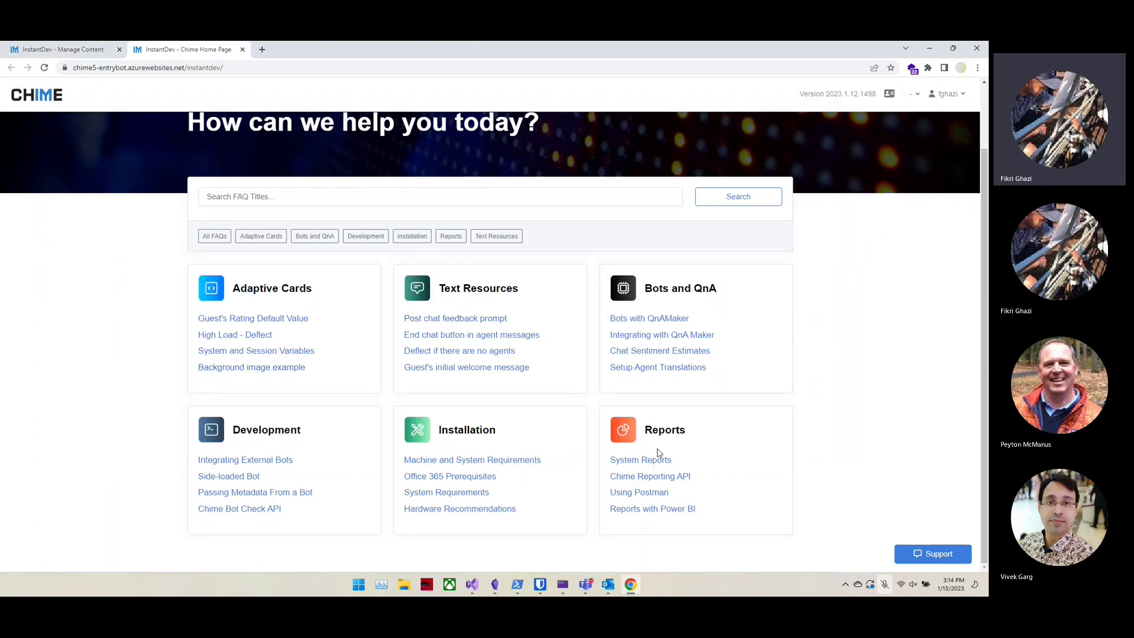
left_click(63, 53)
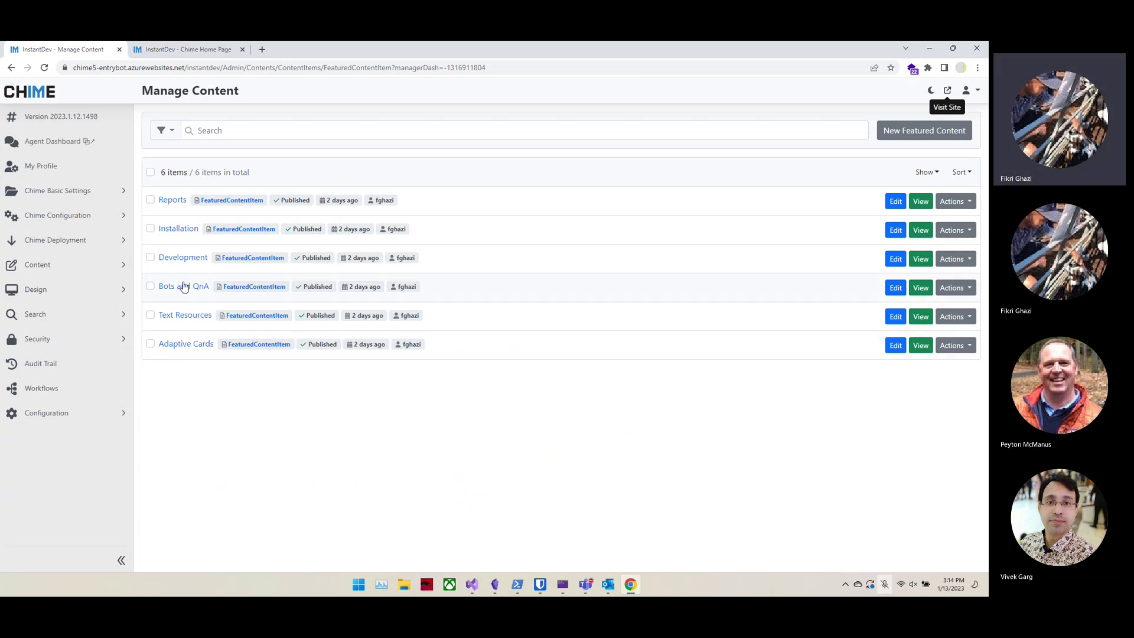
- Open the Reports featured content item for editing and compare its title, icon and content list with the home page's Reports card
left_click(171, 202)
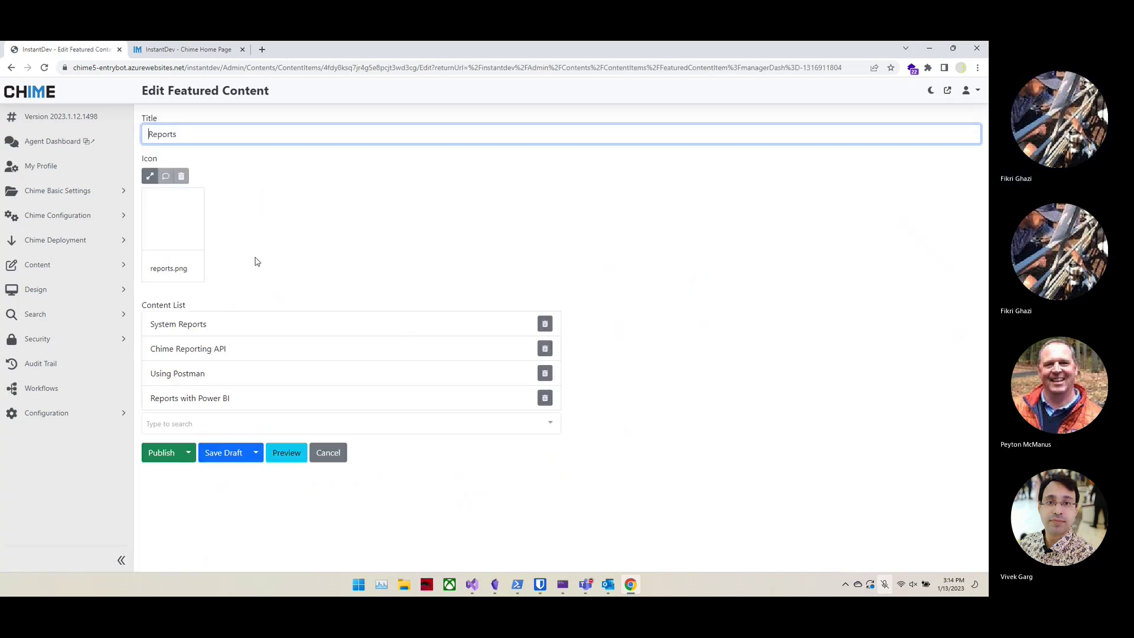
left_click(423, 262)
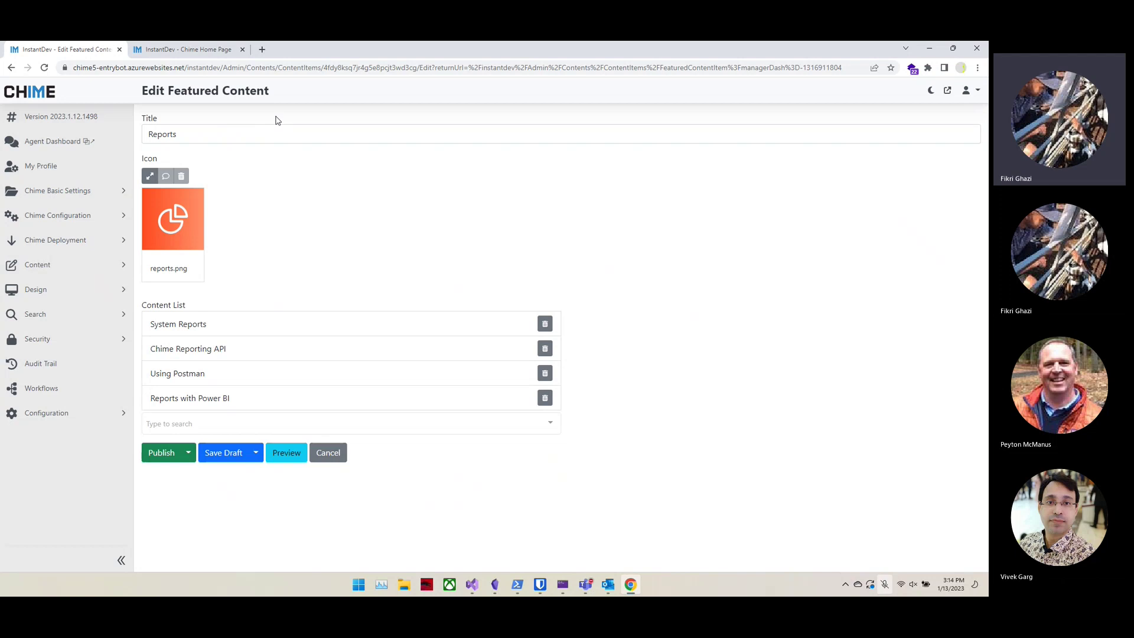
left_click(202, 54)
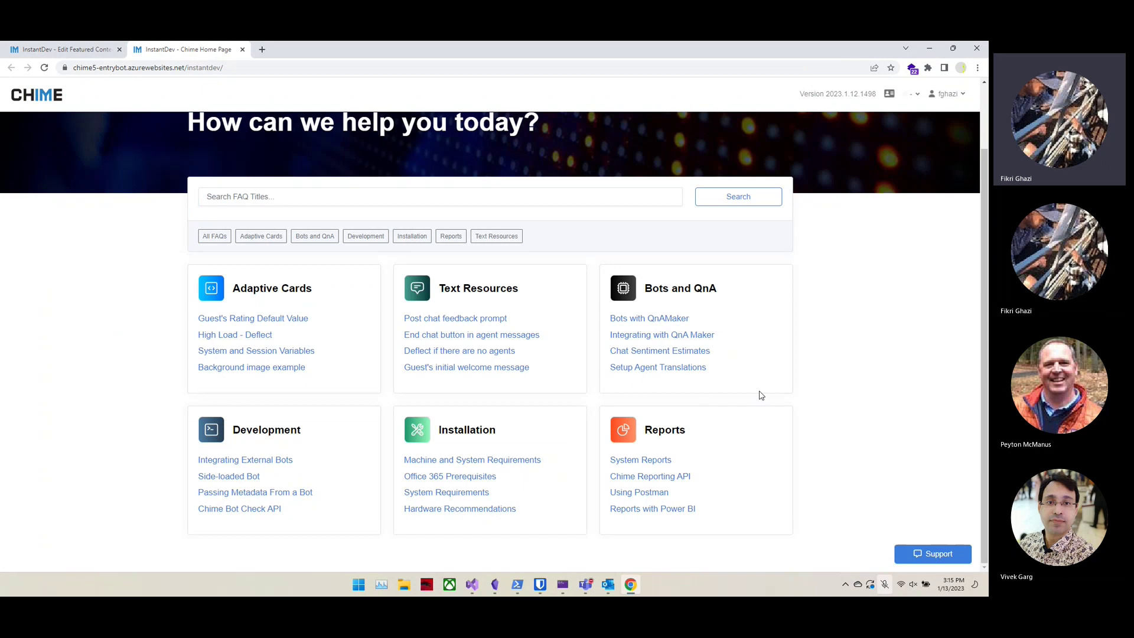
left_click(61, 49)
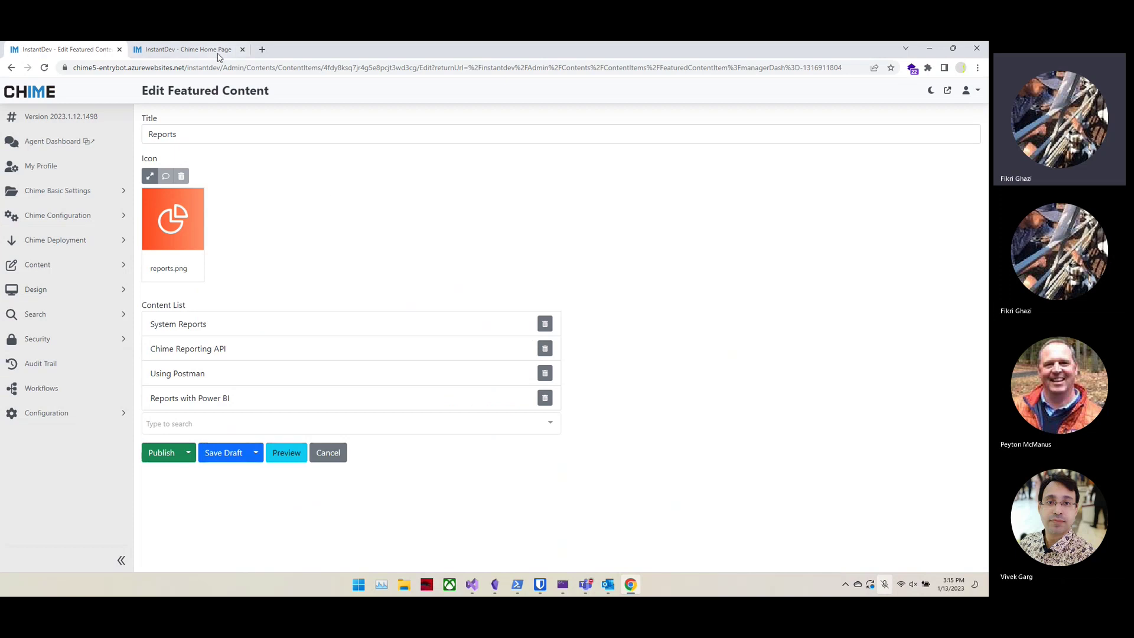
left_click(189, 50)
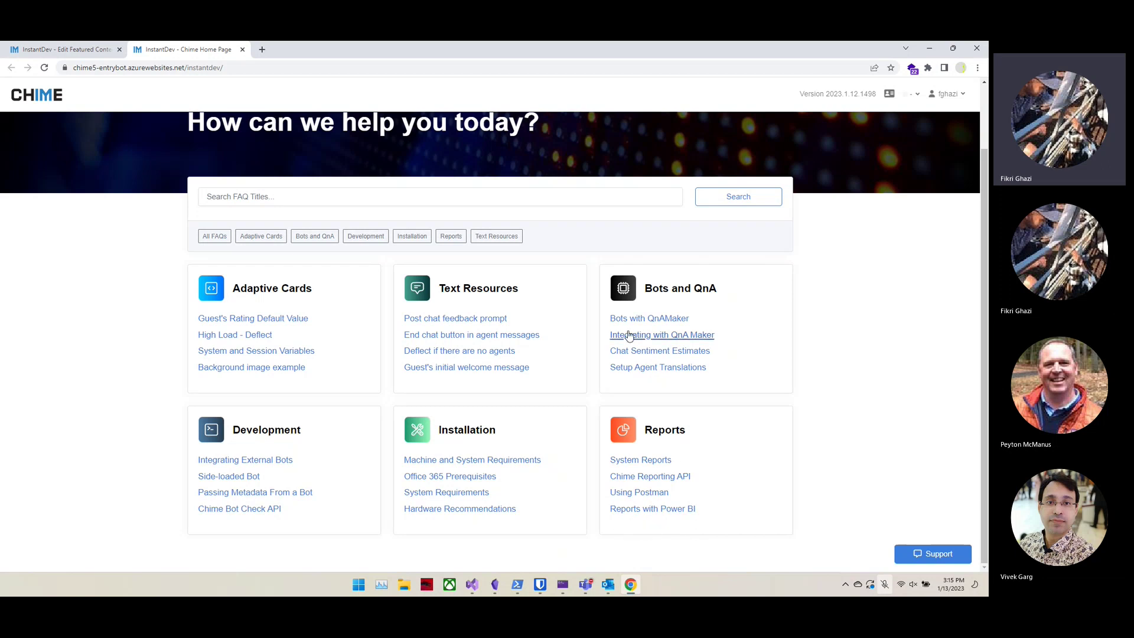
left_click(65, 49)
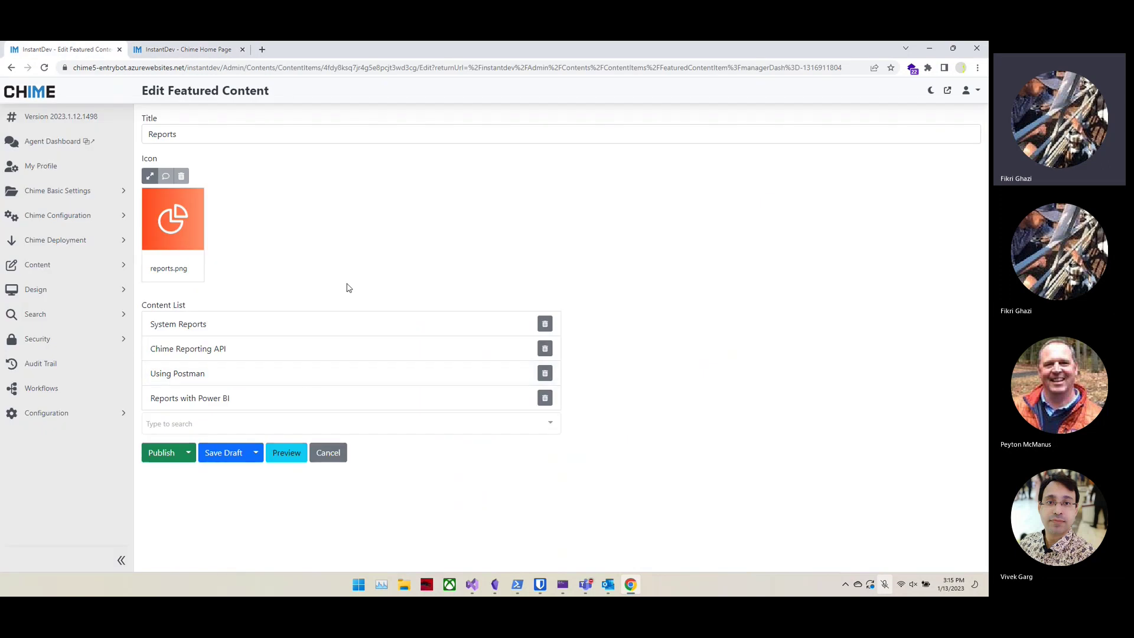
- Add the Accessing-Chime-Reports-with-Power-BI article to the Reports content list, publish the item and check its card on the home page
left_click(210, 424)
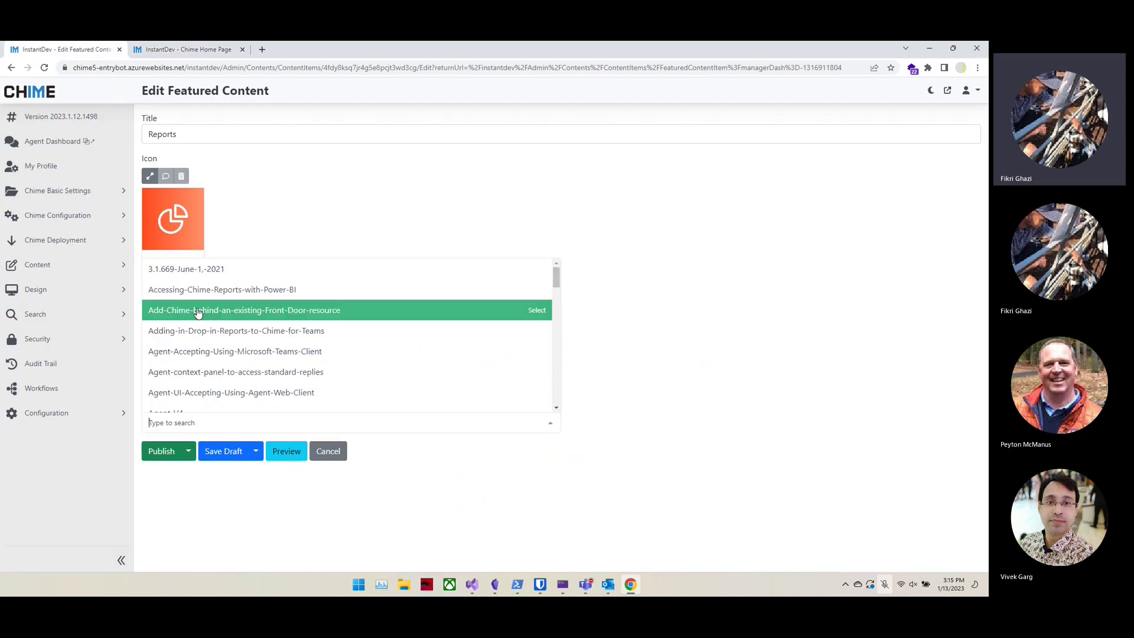
scroll(230, 351, "down", 1)
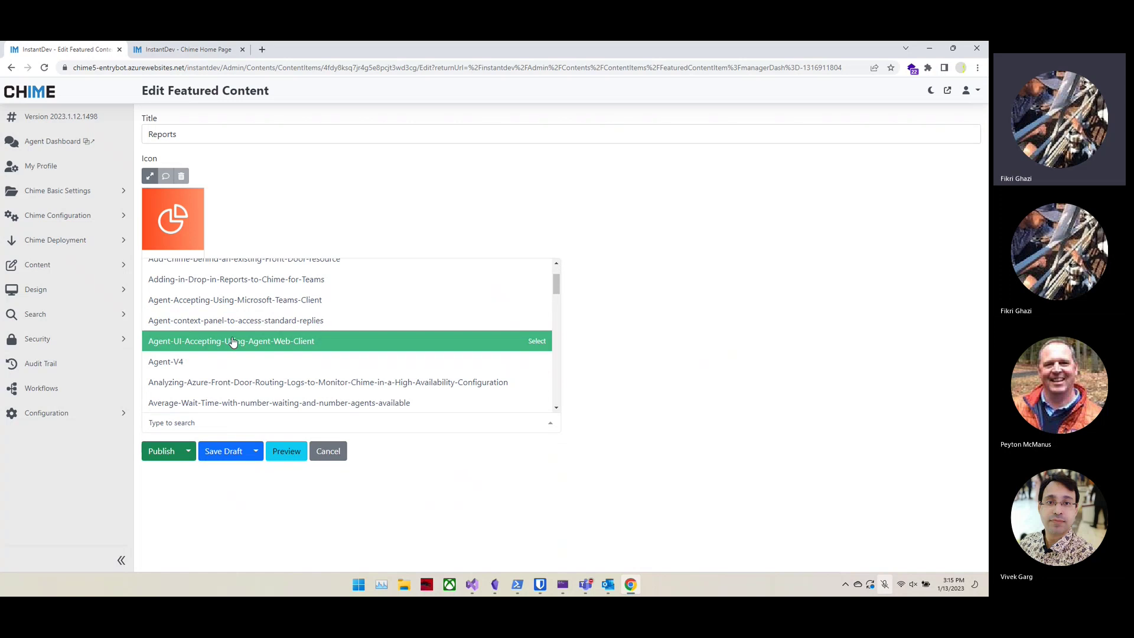
type("report")
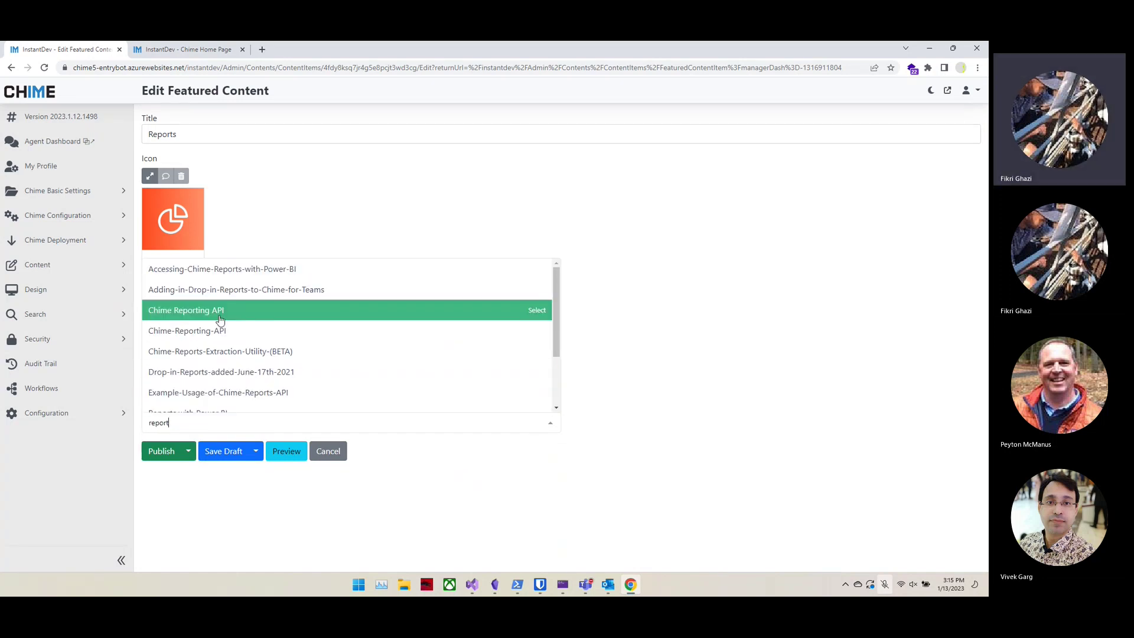
left_click(184, 272)
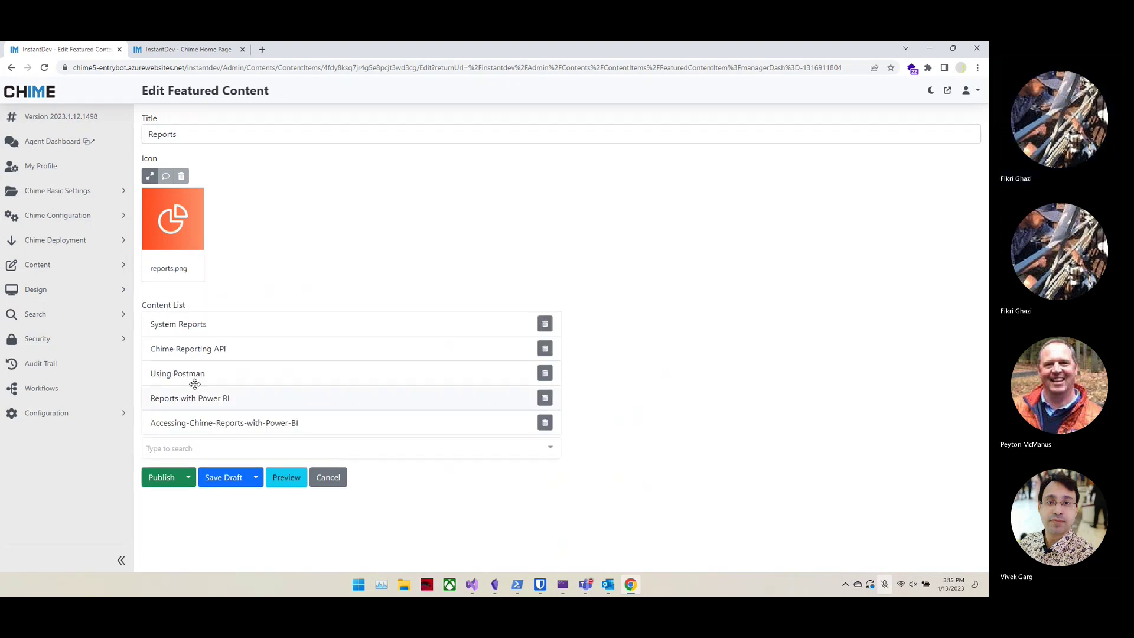
left_click(169, 481)
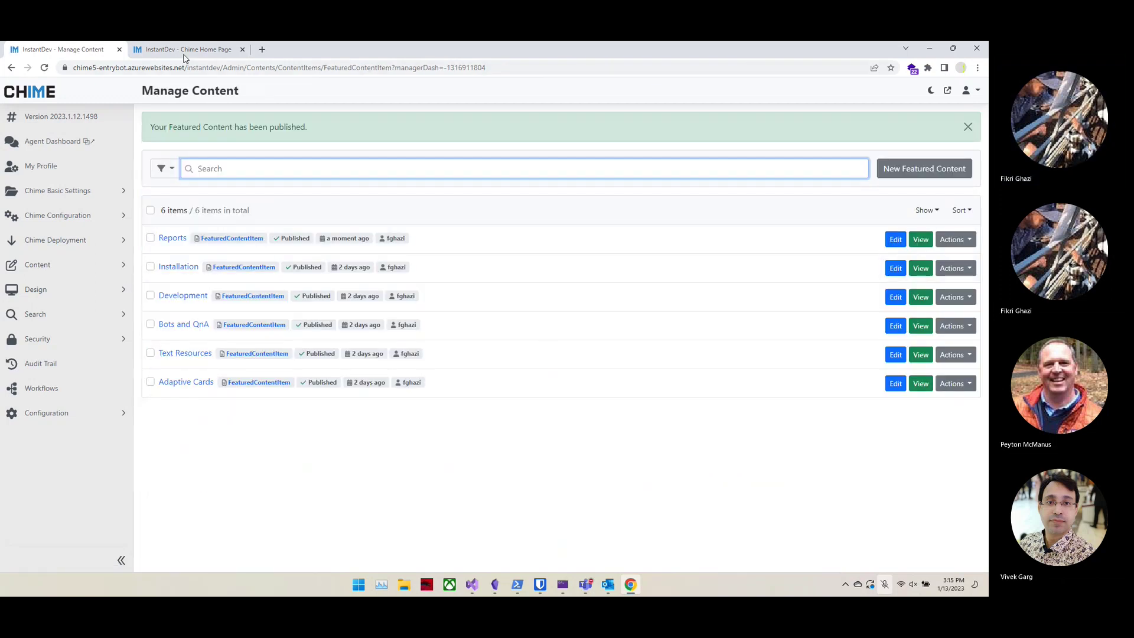
key("ctrl+Tab")
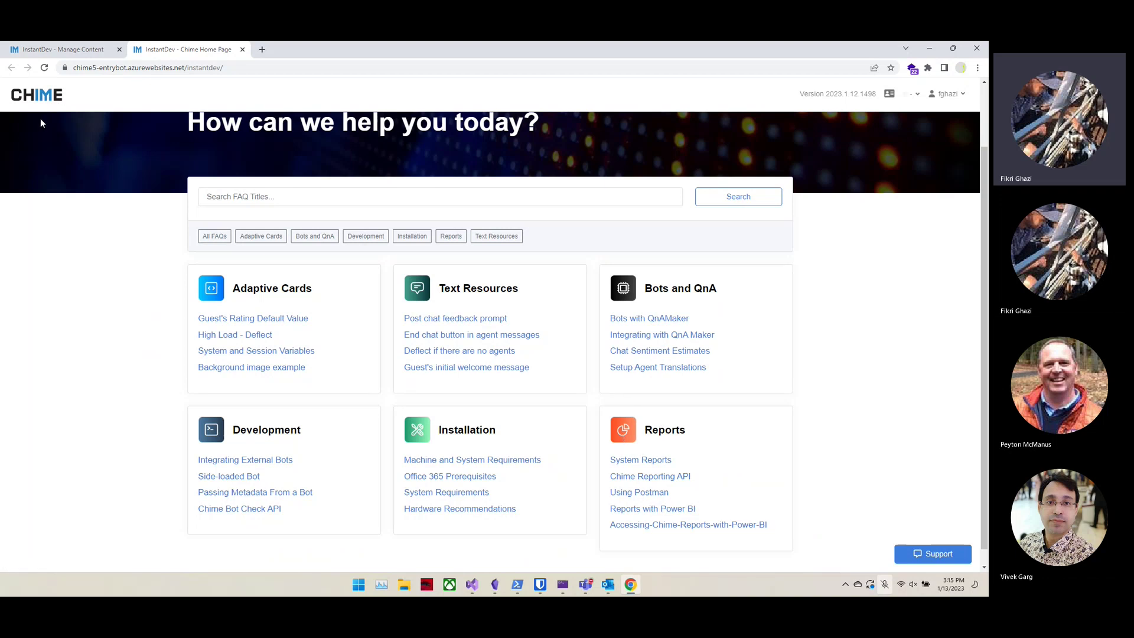
- Rename the Reports featured content item as Reporting and publish it
left_click(62, 49)
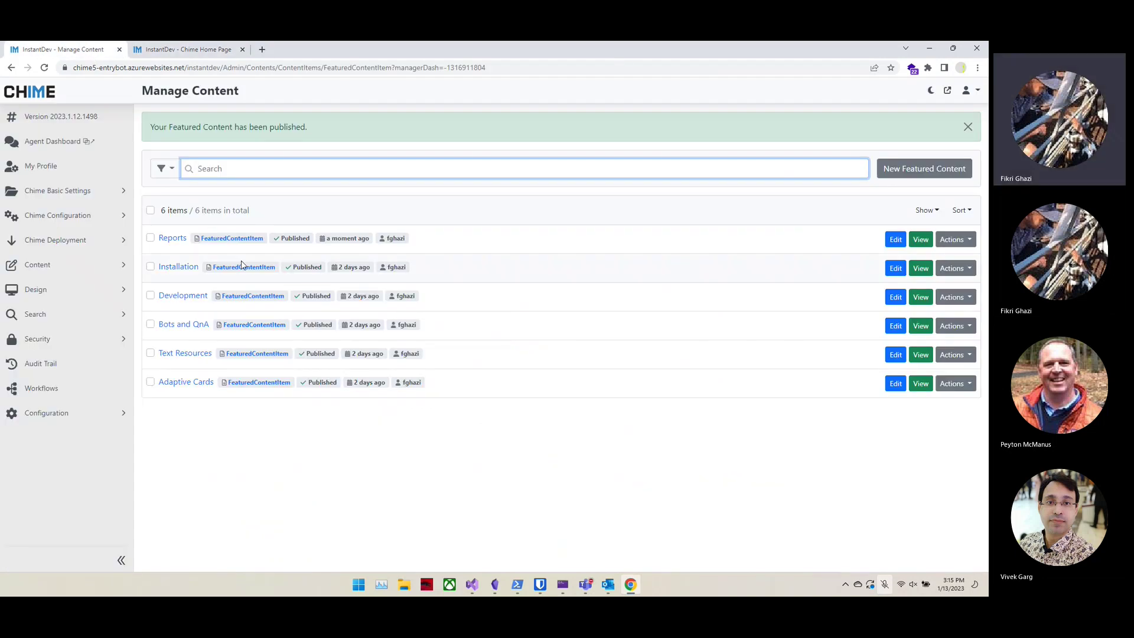
left_click(172, 239)
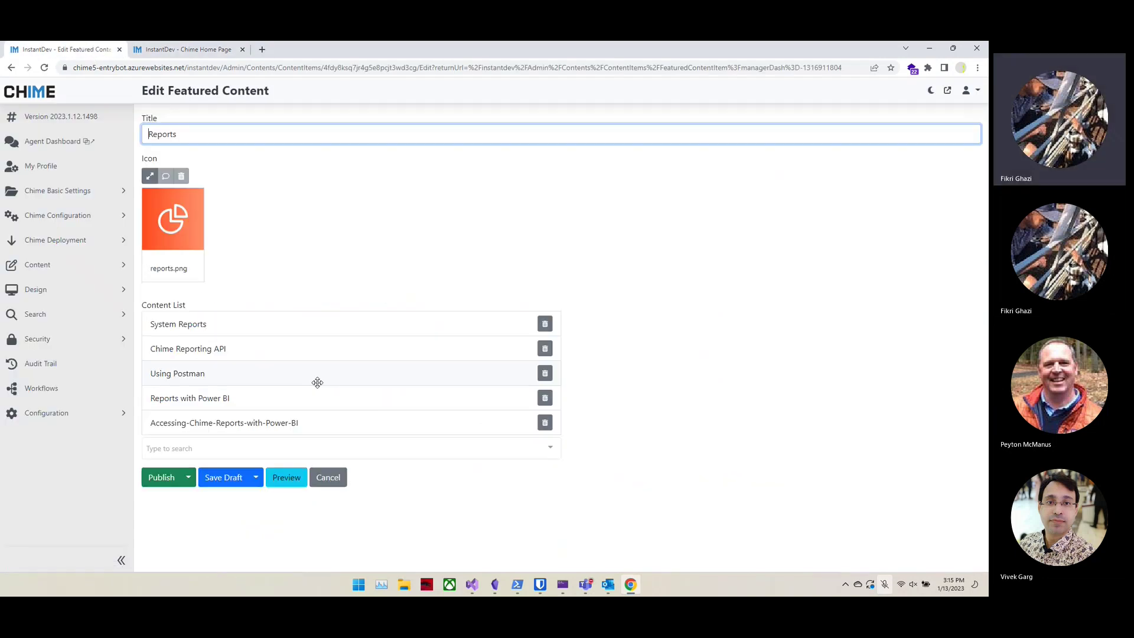
left_click(202, 140)
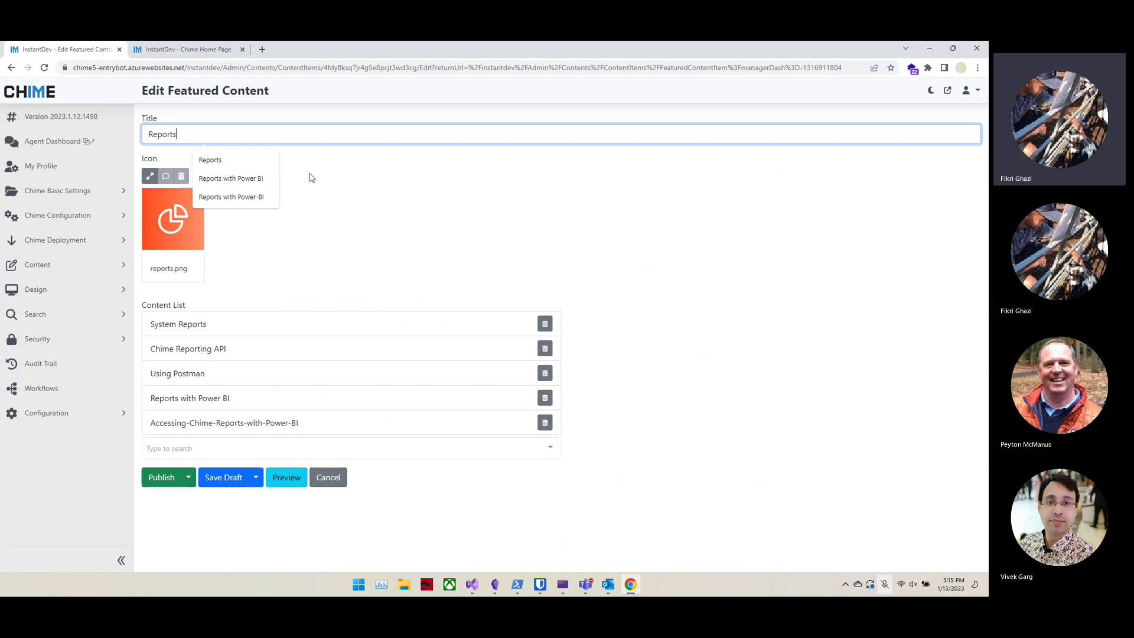
key("BackSpace")
type("ing")
left_click(232, 163)
left_click(165, 479)
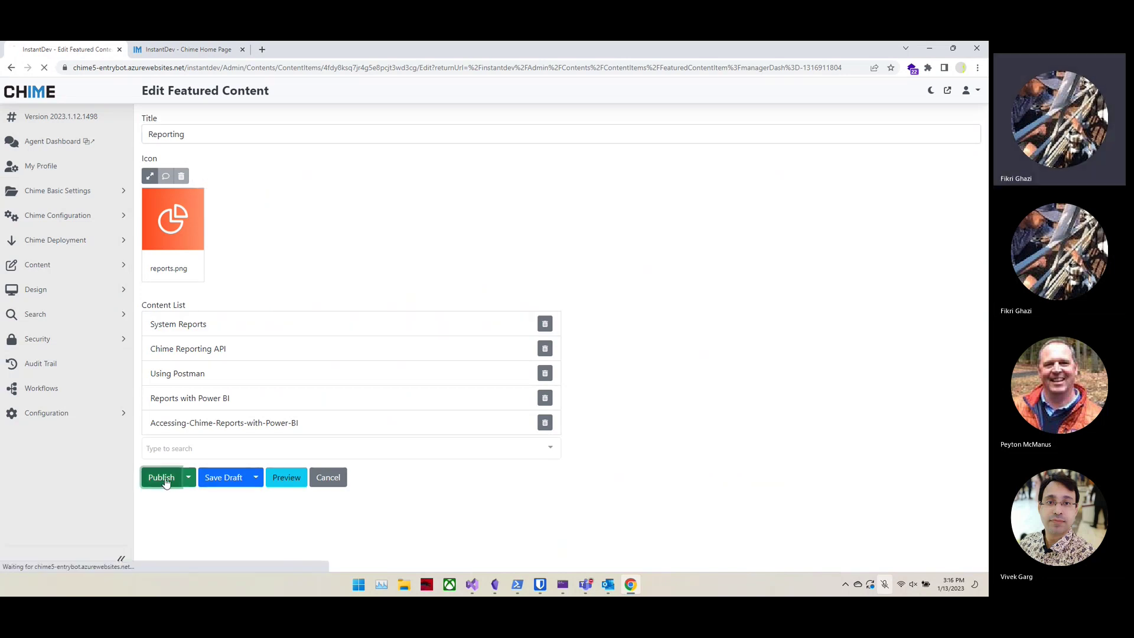
- Check the Reporting card on the home page and compare the cards' order with the Featured Content list
left_click(184, 52)
scroll(650, 378, "down", 1)
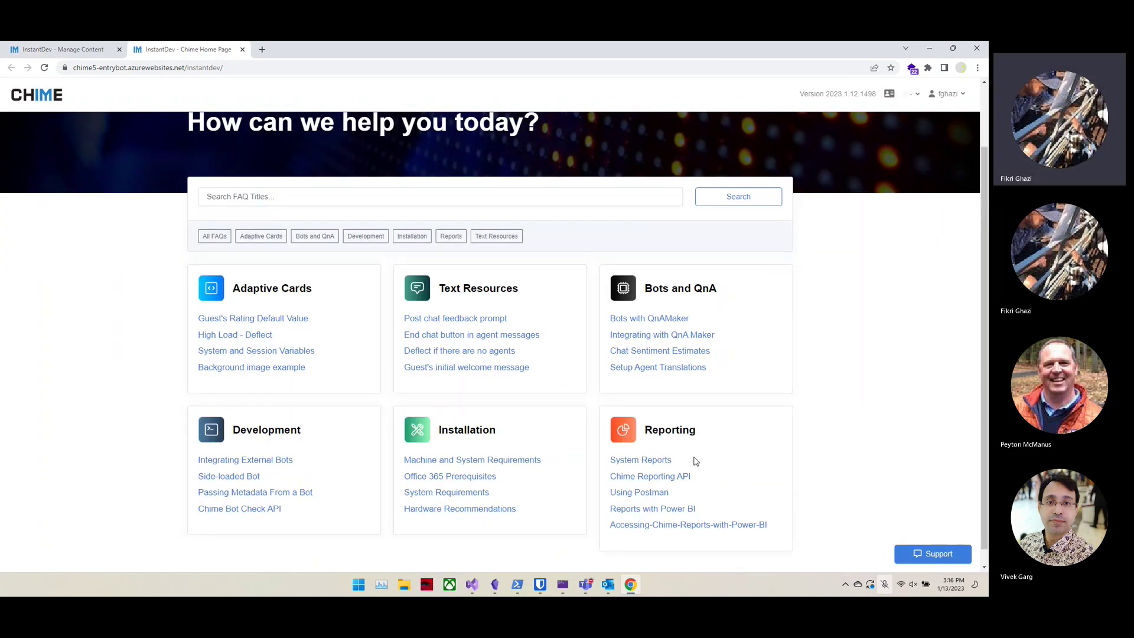
scroll(598, 386, "up", 1)
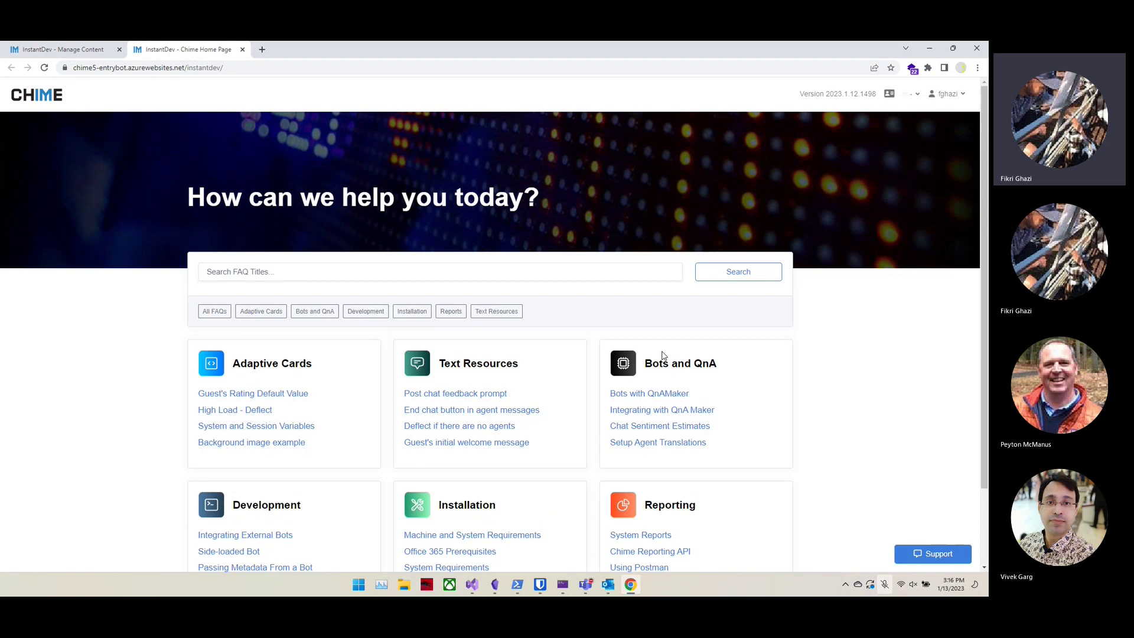
scroll(662, 354, "down", 1)
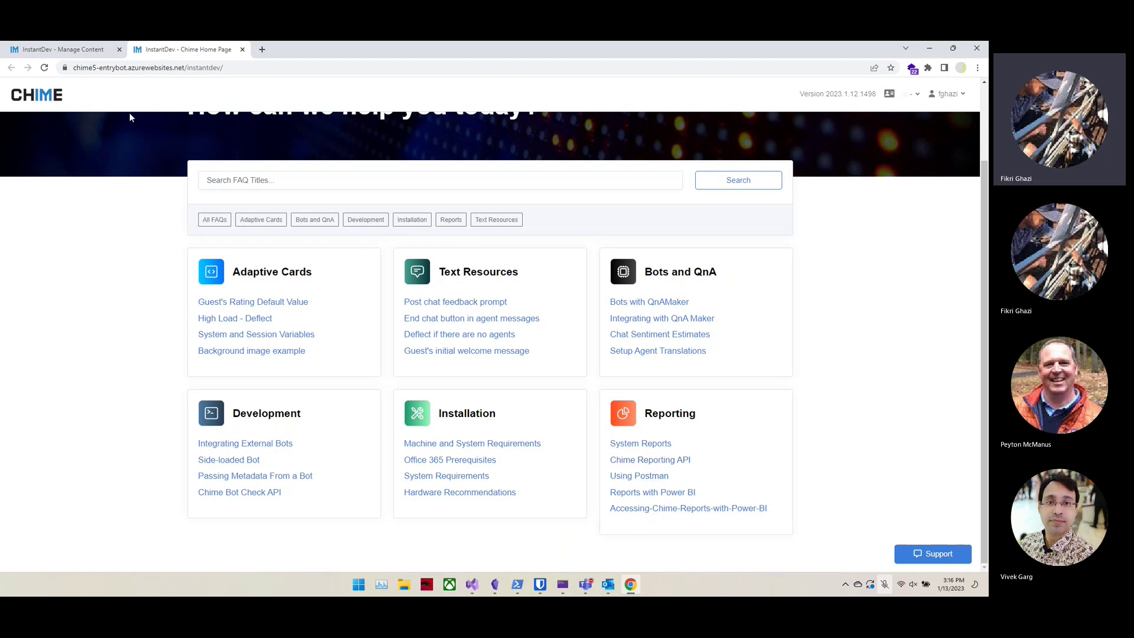
left_click(83, 52)
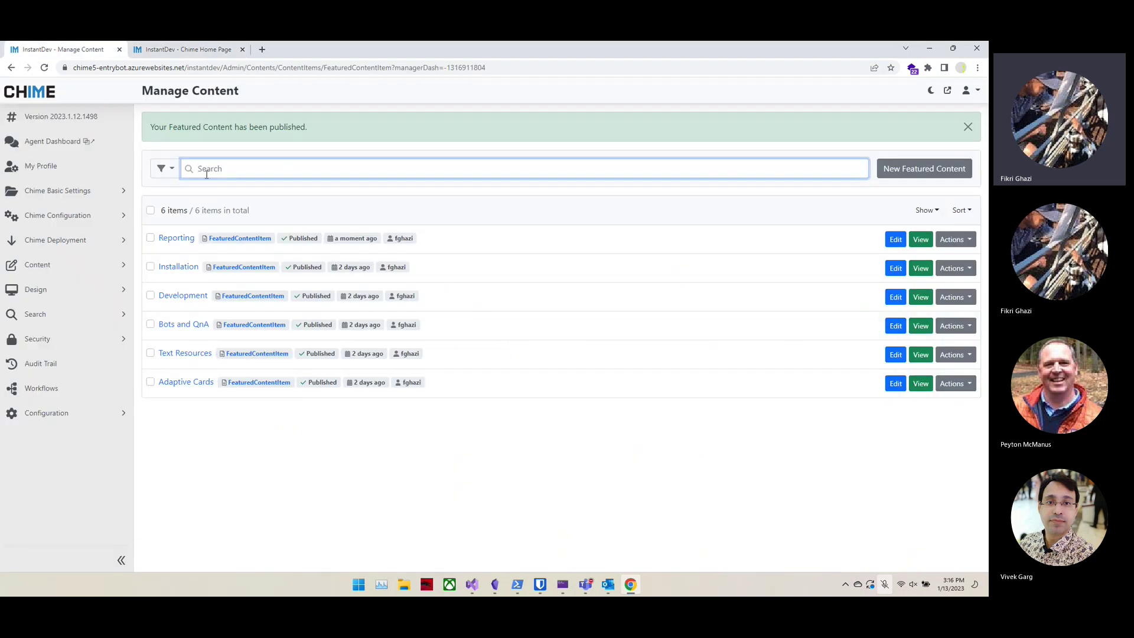
left_click(164, 53)
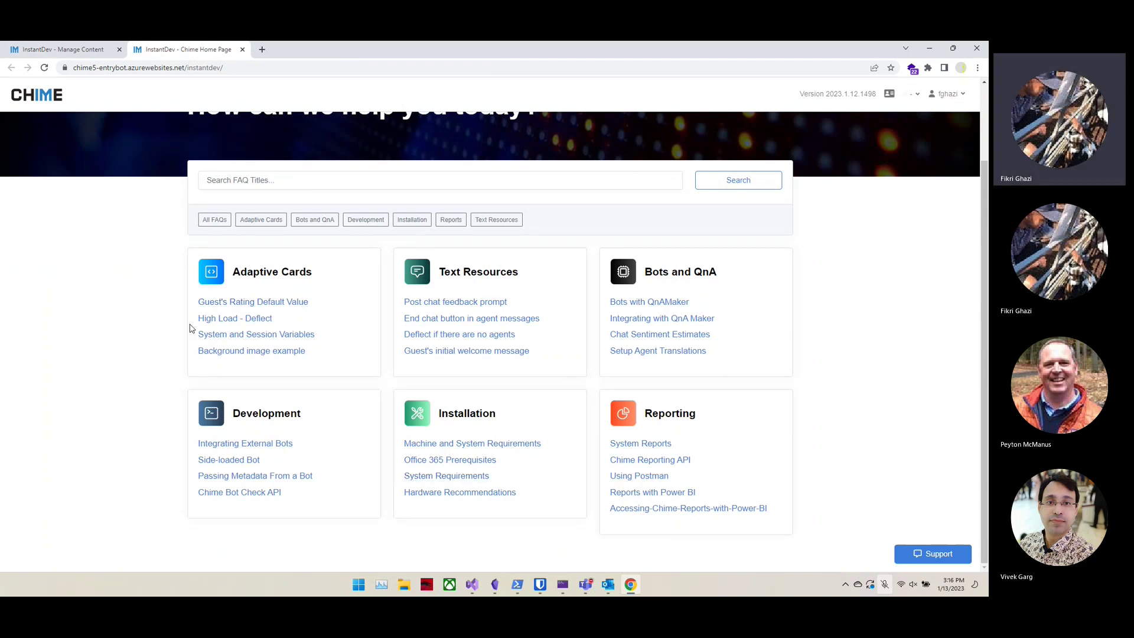
left_click(83, 55)
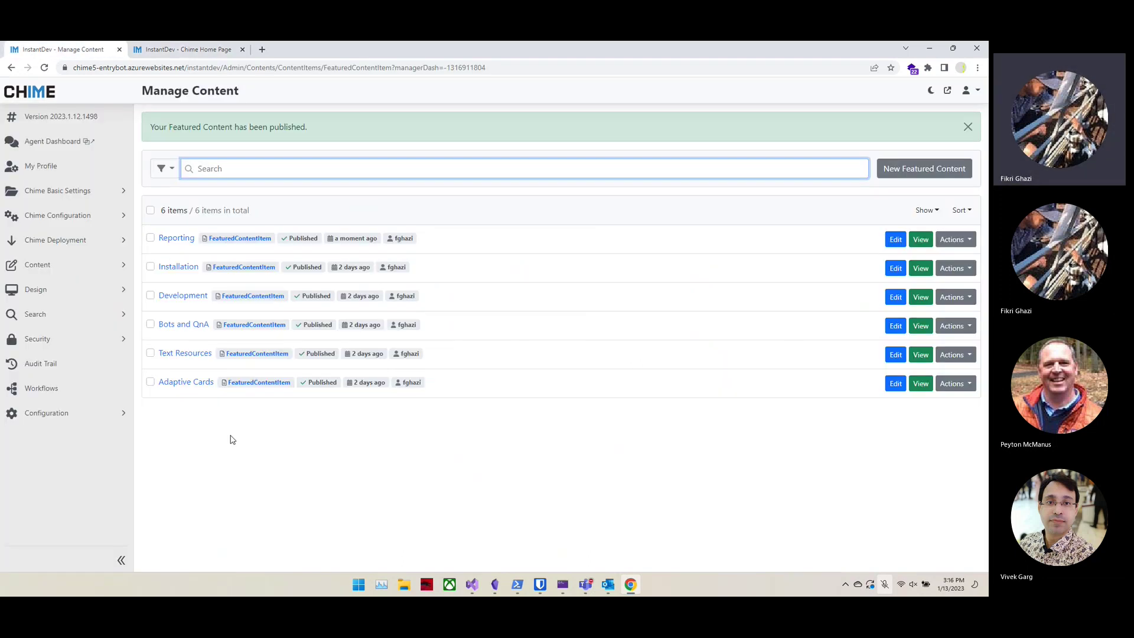
left_click(188, 50)
scroll(281, 330, "up", 2)
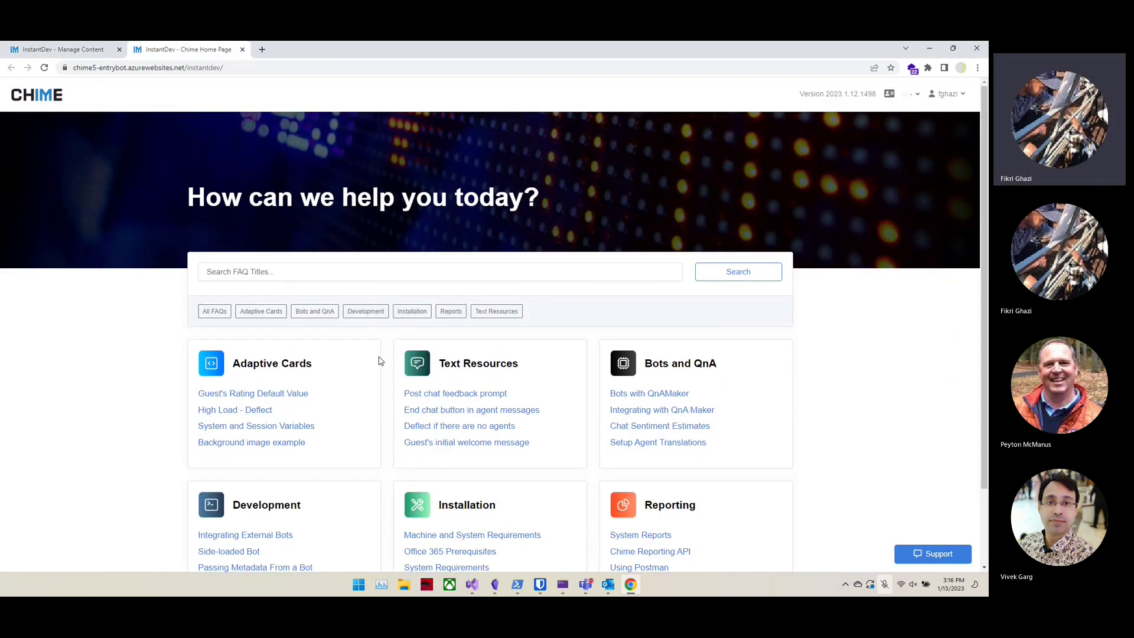
scroll(386, 502, "down", 1)
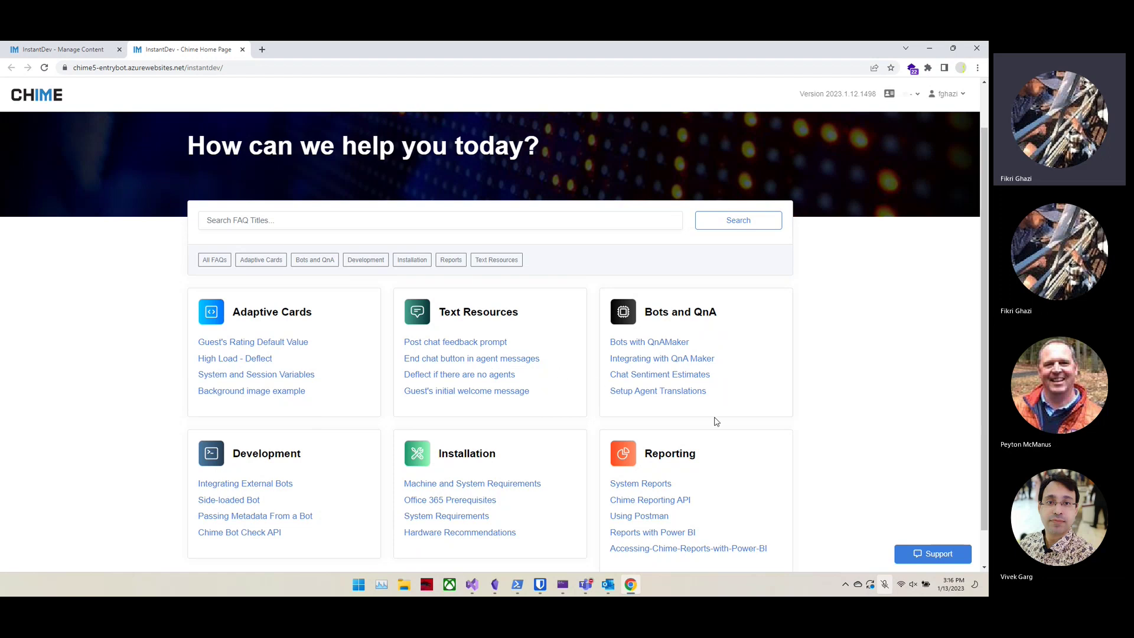
scroll(660, 368, "down", 1)
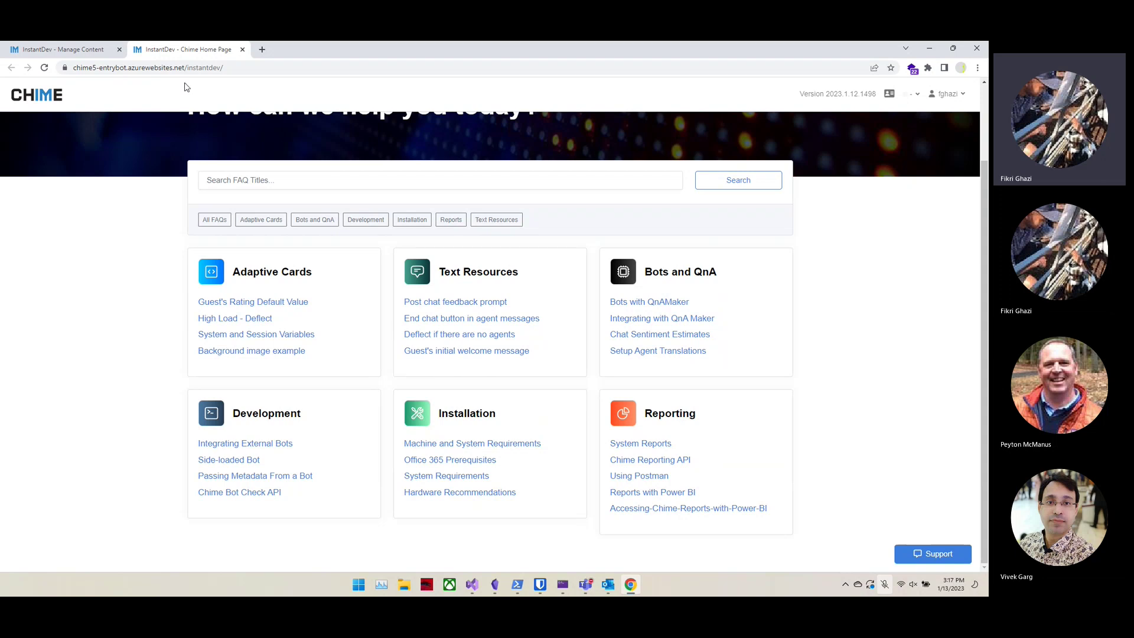
- Open the list of Lucene indices in the admin site's search indexing section
left_click(67, 52)
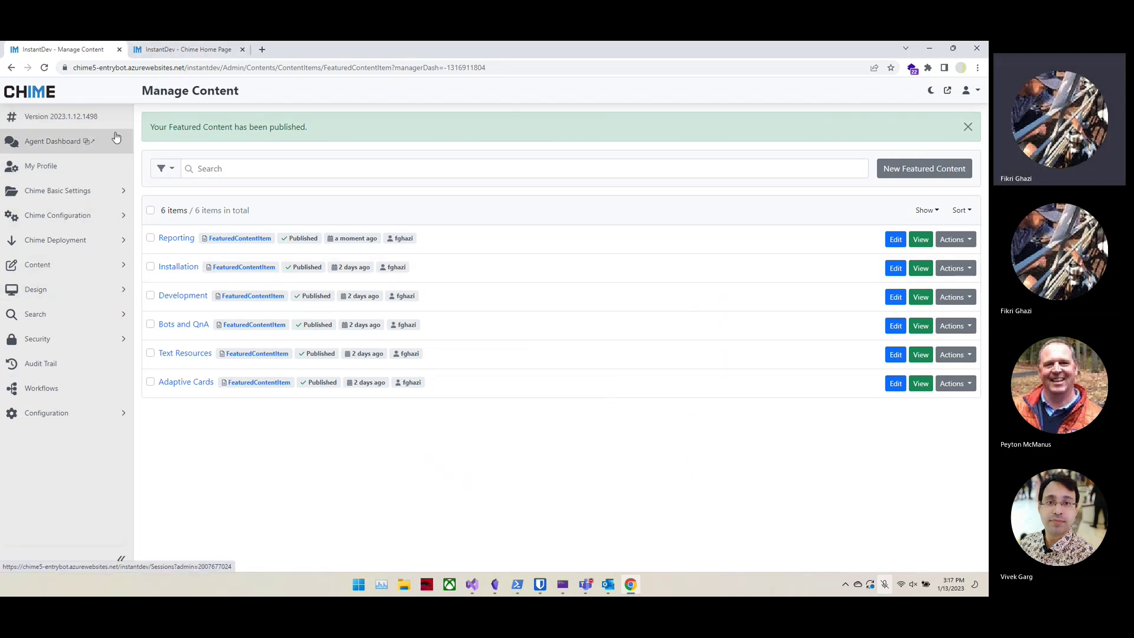
left_click(75, 320)
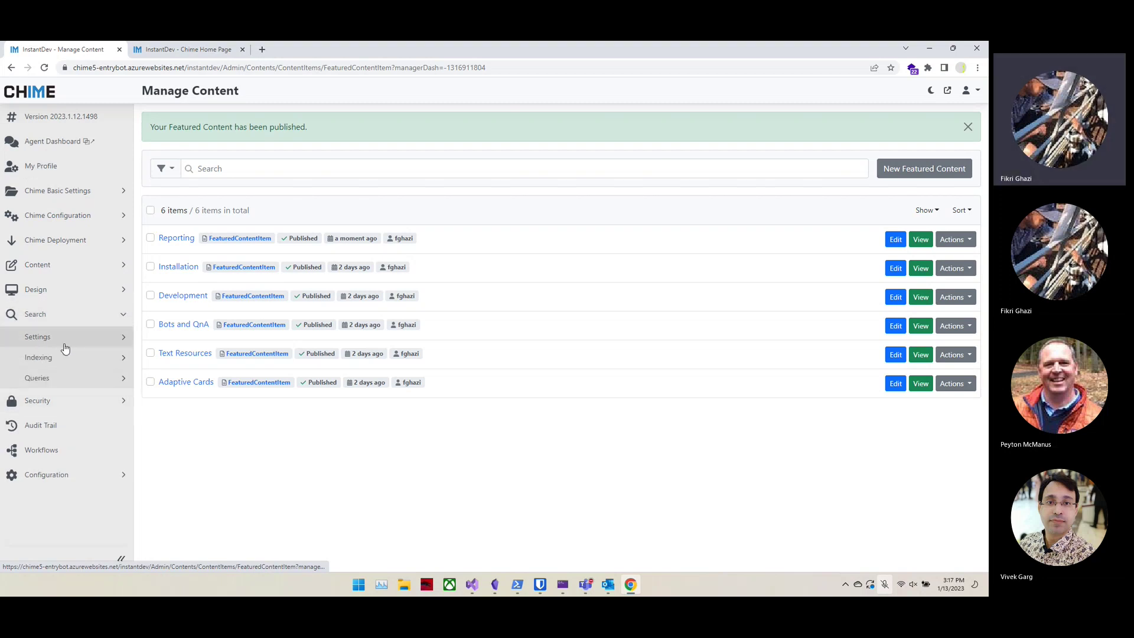
left_click(49, 358)
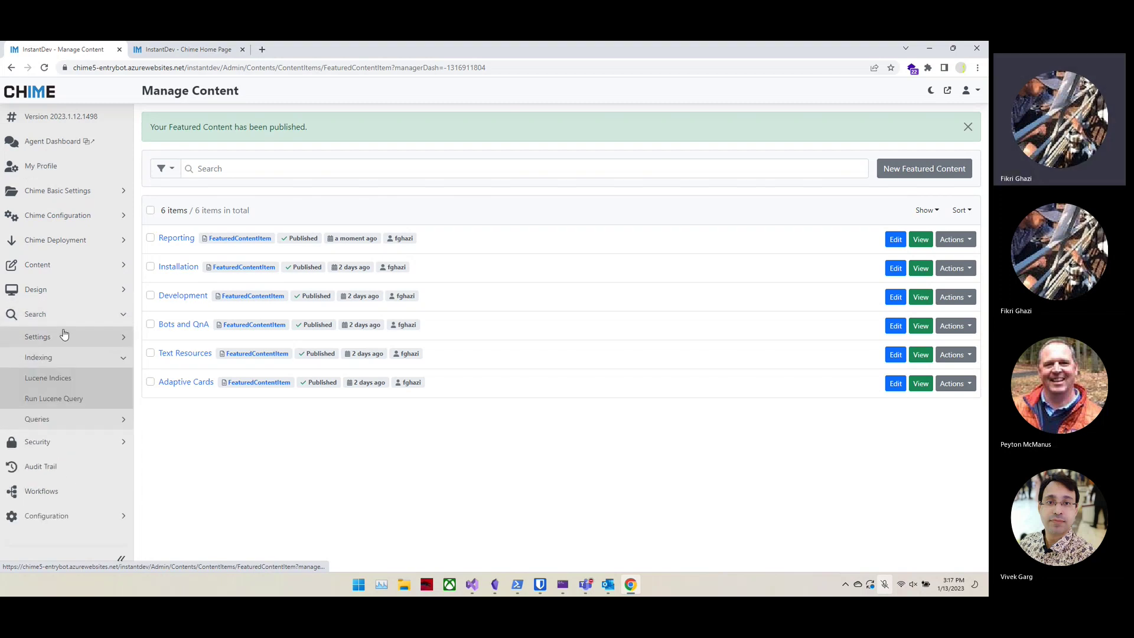
left_click(53, 379)
left_click(233, 343)
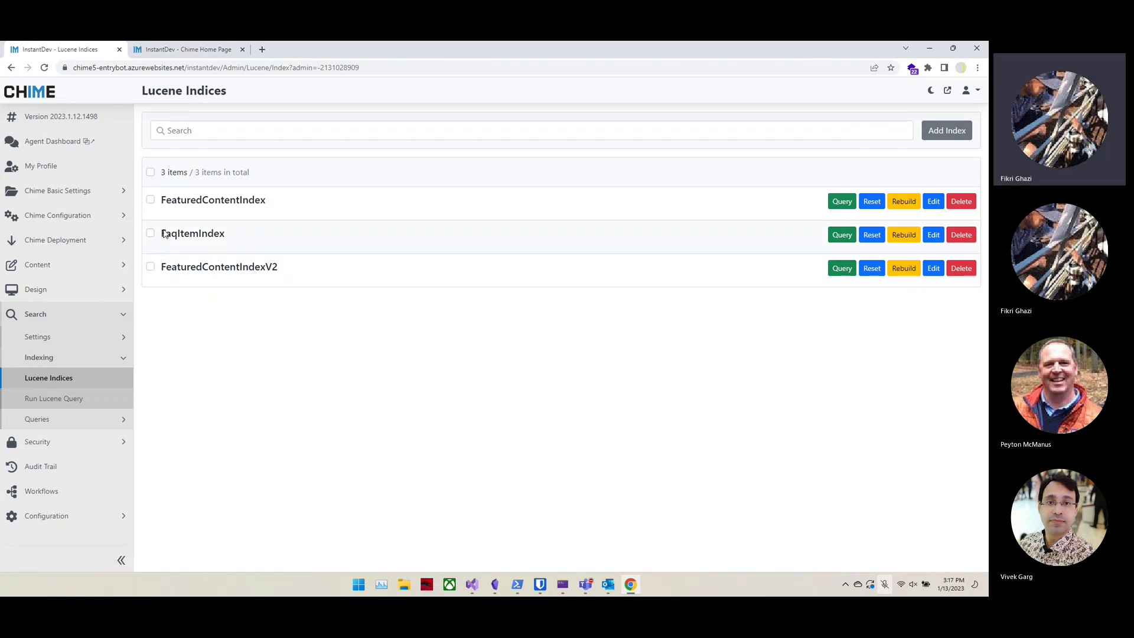
- Save FaqItemIndex with the FAQ Item content type selected and rebuild the index
left_click(933, 235)
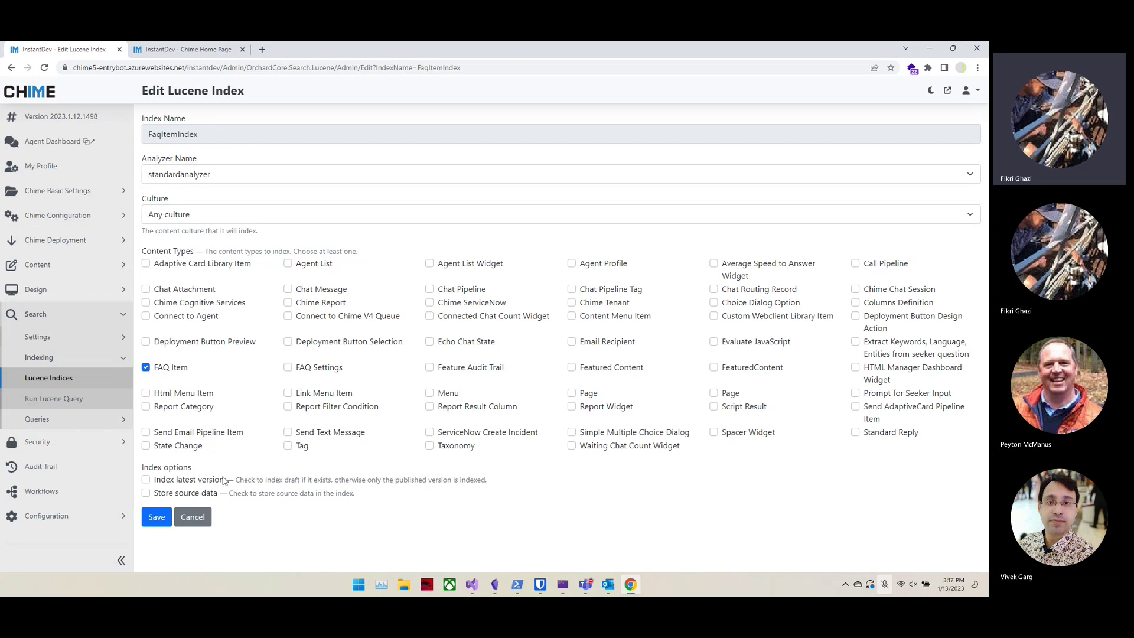
left_click(158, 520)
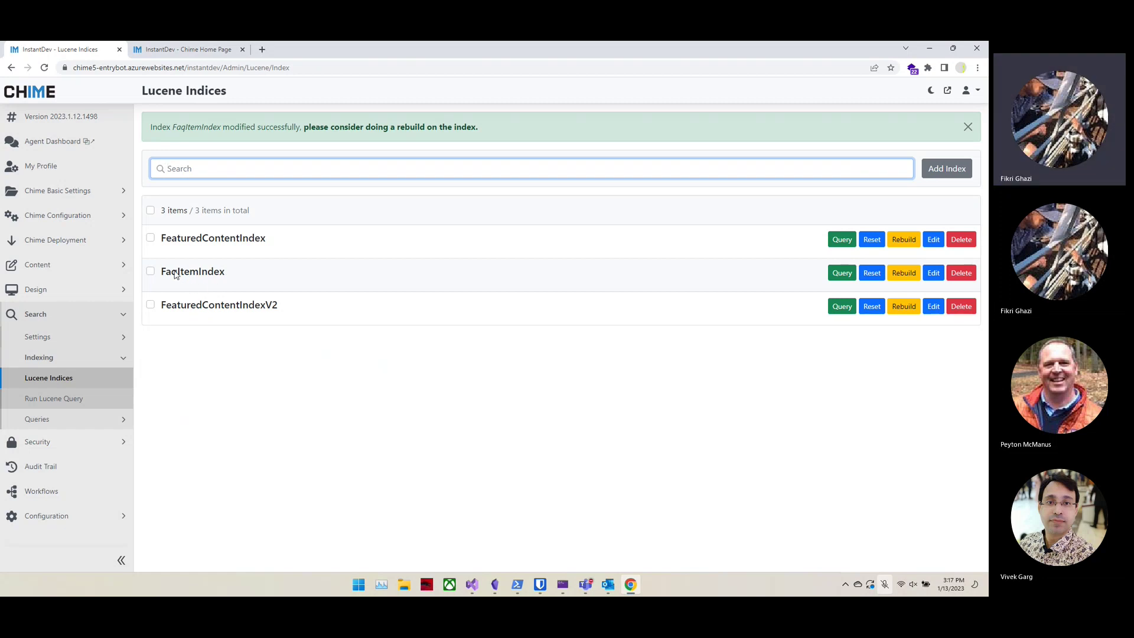
left_click(904, 273)
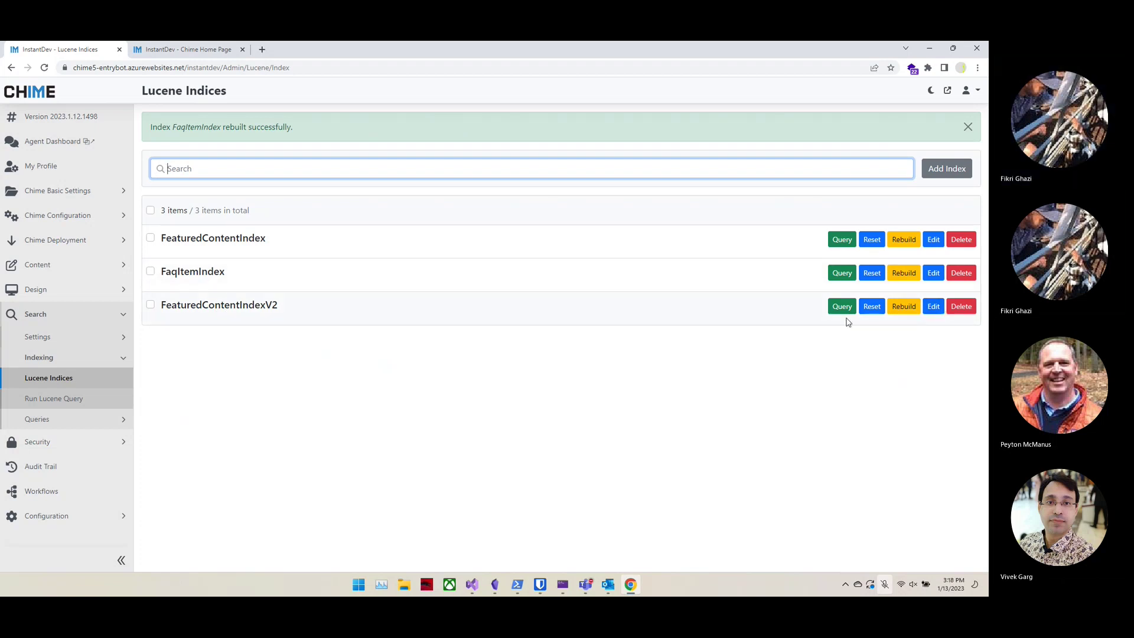
- Open FeaturedContentIndexV2 for editing and save it with the Featured Content type selected
left_click(175, 49)
key("ctrl+shift+Tab")
left_click(933, 306)
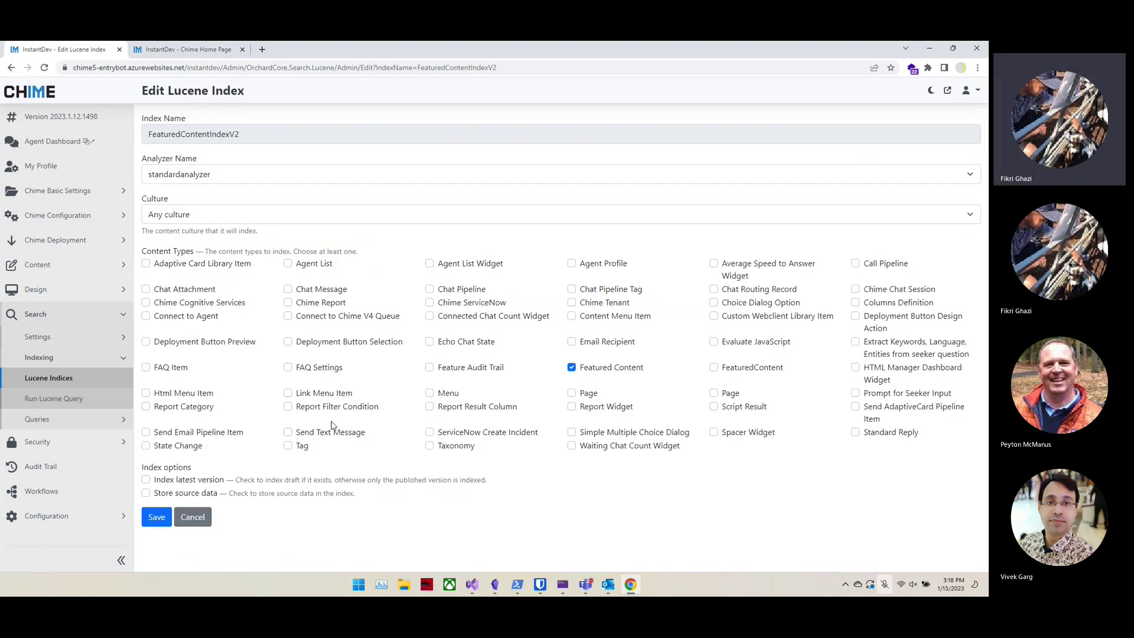
left_click(155, 518)
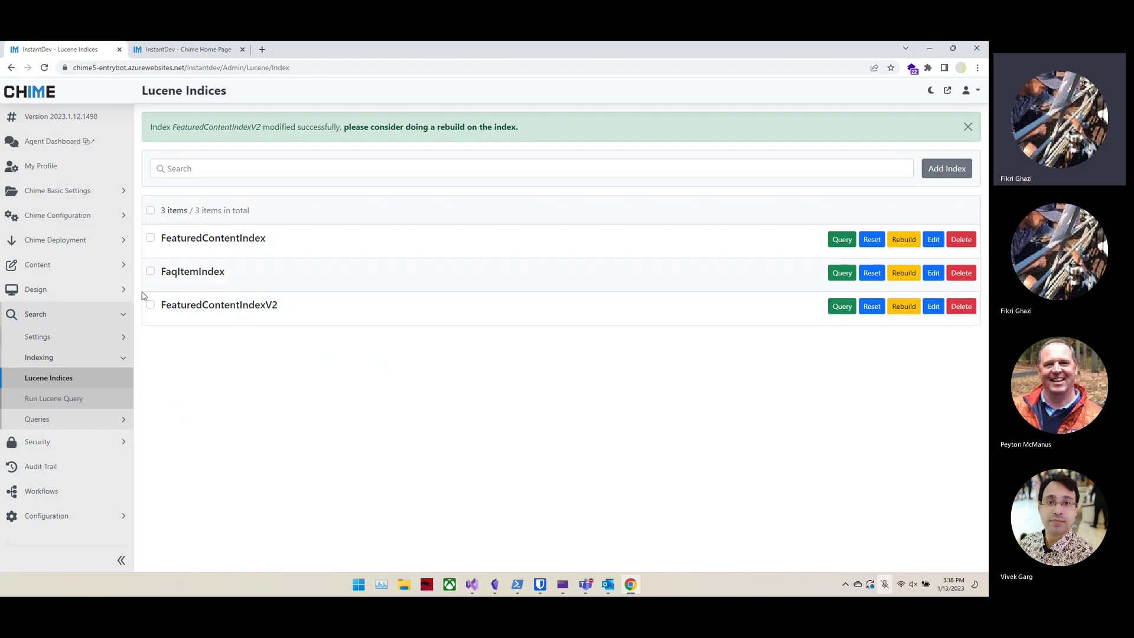
- Open the list of all search queries and compare GetAllFeaturedContentV2 and GetOneFaq with the home page's cards and article links
left_click(99, 421)
left_click(53, 440)
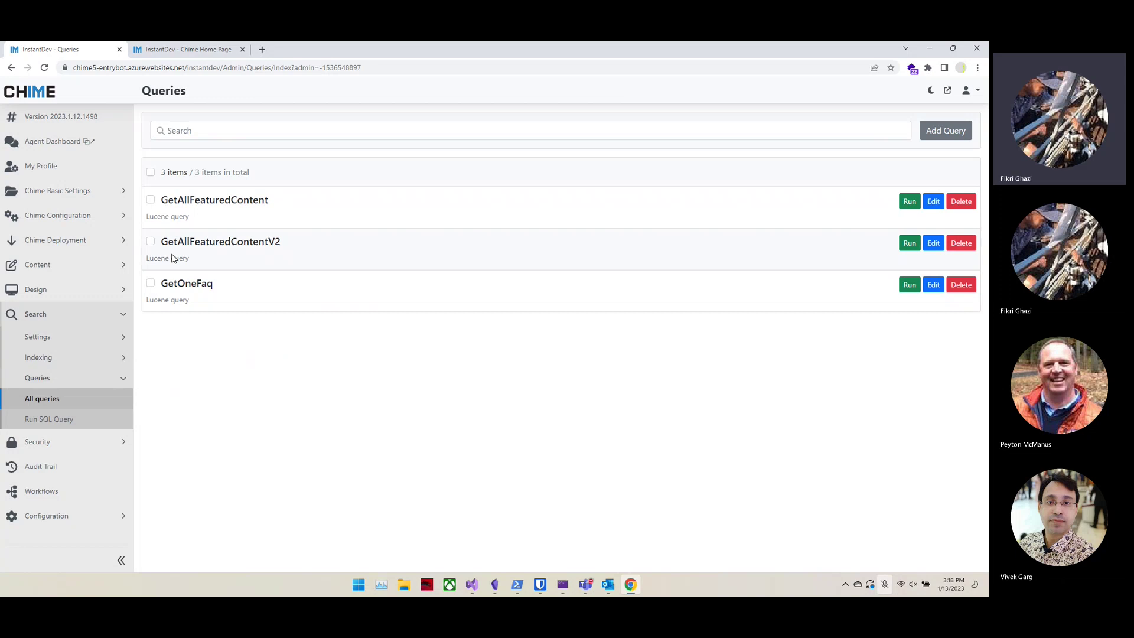
left_click(195, 49)
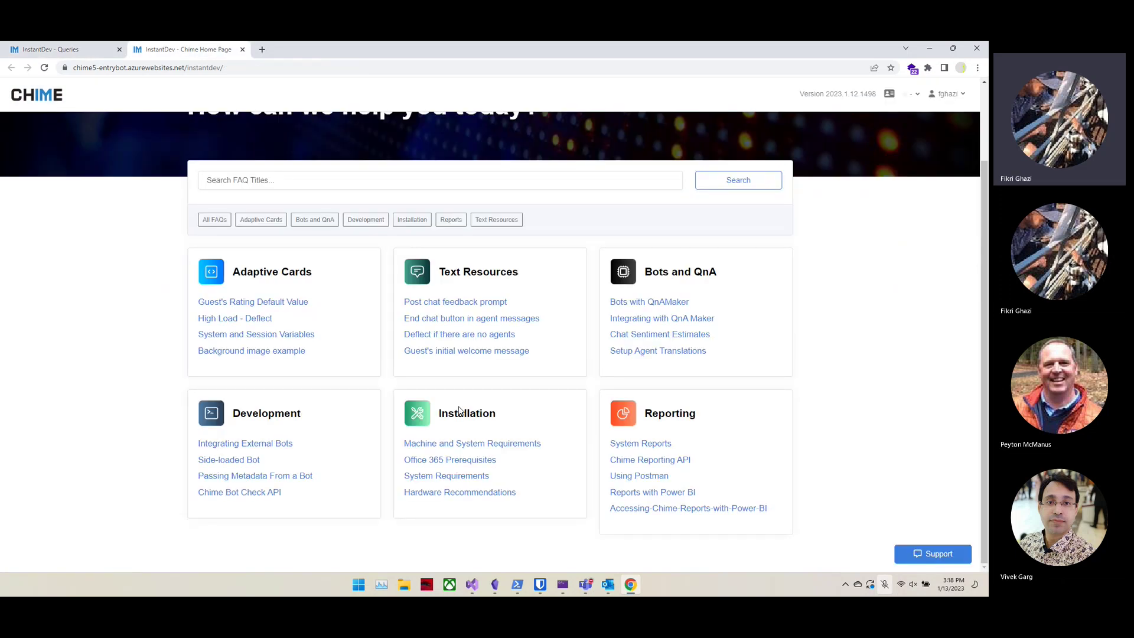
left_click(83, 53)
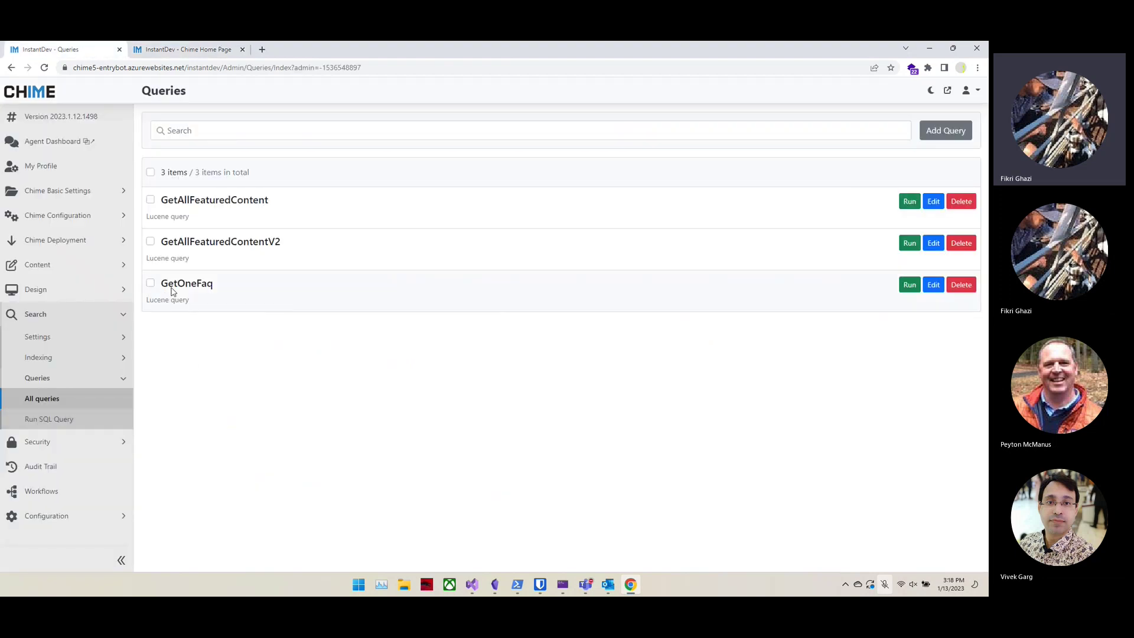
left_click(181, 51)
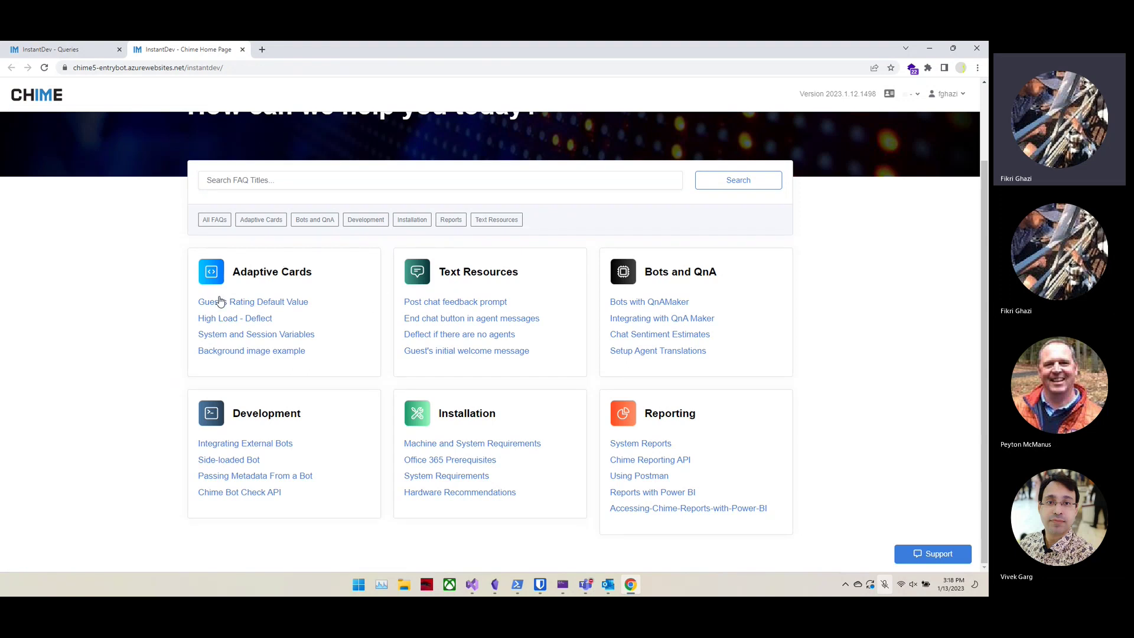
left_click(78, 51)
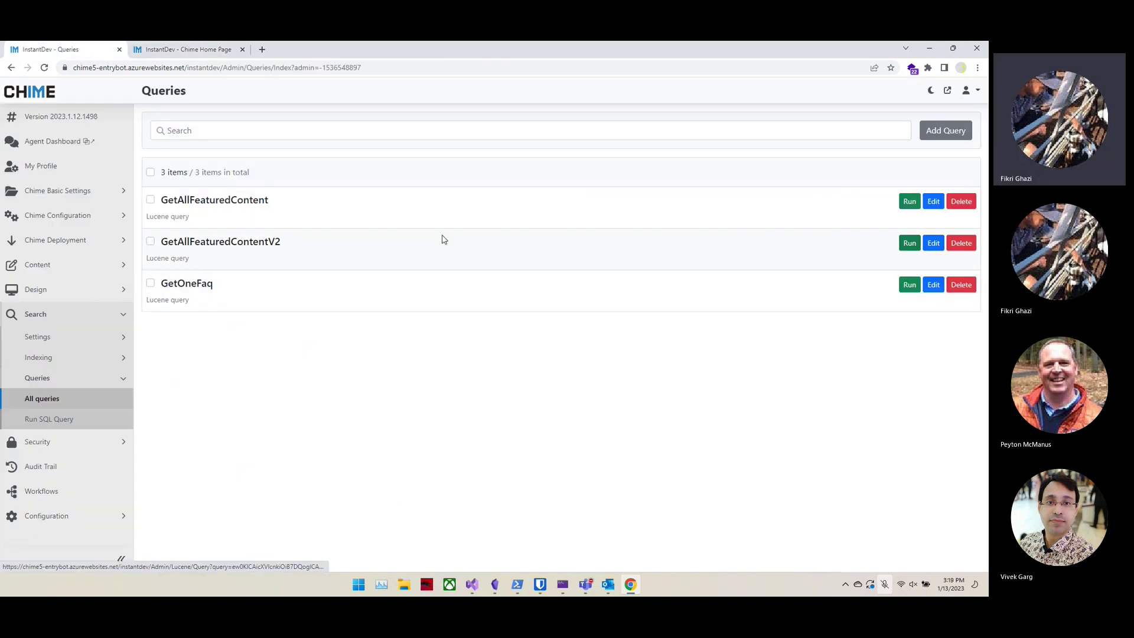
- Run the GetAllFeaturedContentV2 query and repeat its match_all search on FeaturedContentIndexV2
left_click(910, 243)
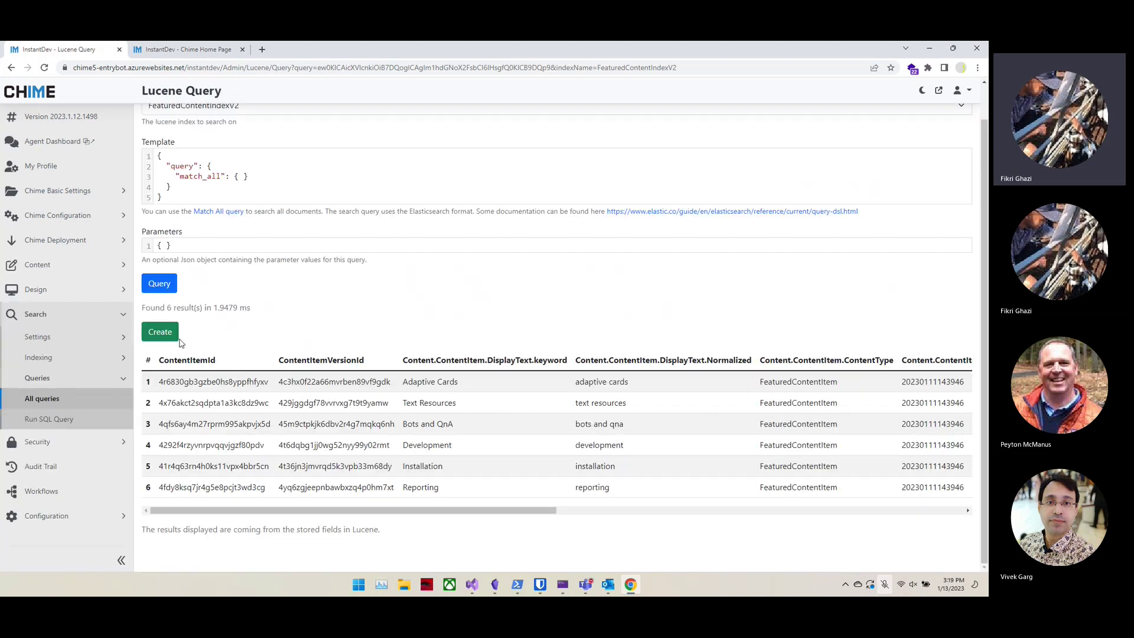
scroll(240, 161, "up", 1)
left_click(162, 322)
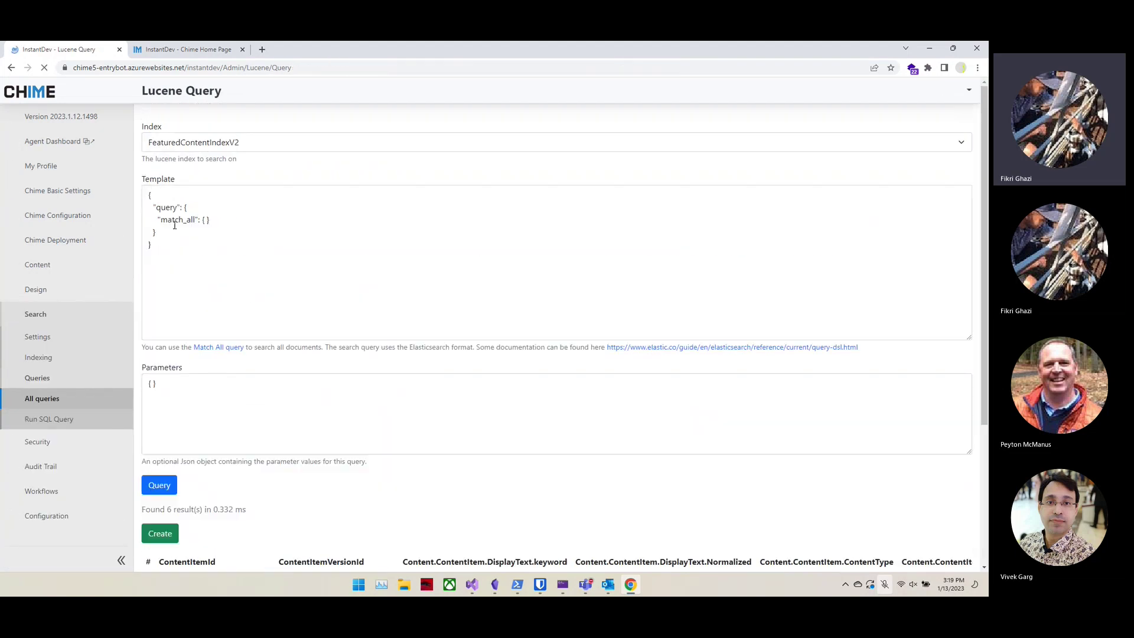
- Compare the FeaturedContentIndexV2 query results with the featured content cards on the Chime home page
scroll(298, 261, "down", 1)
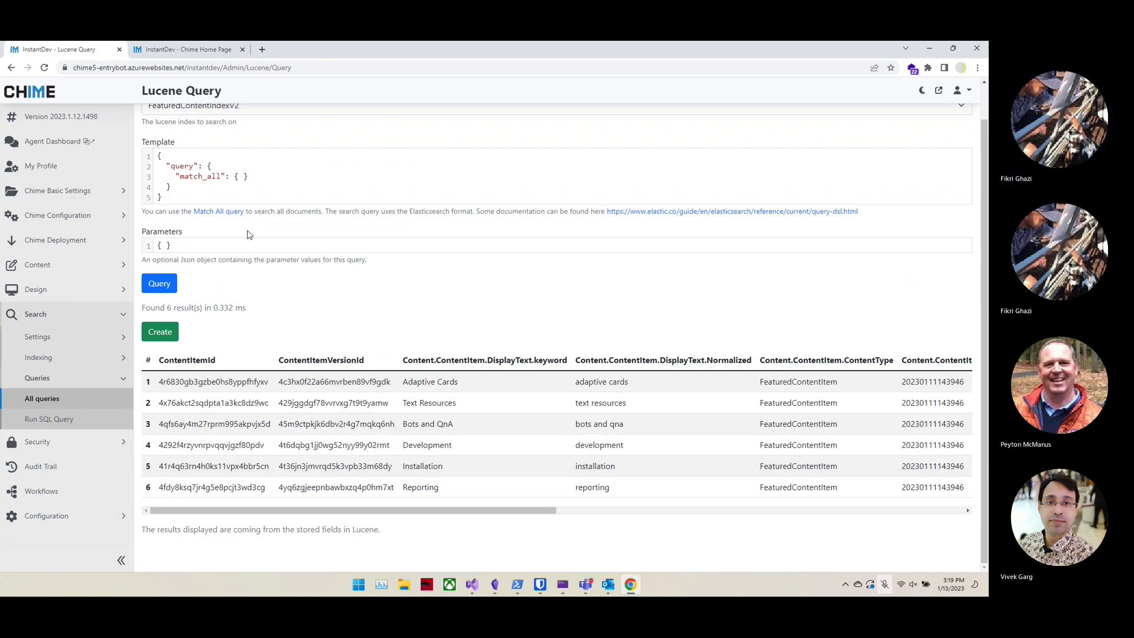
scroll(239, 230, "up", 1)
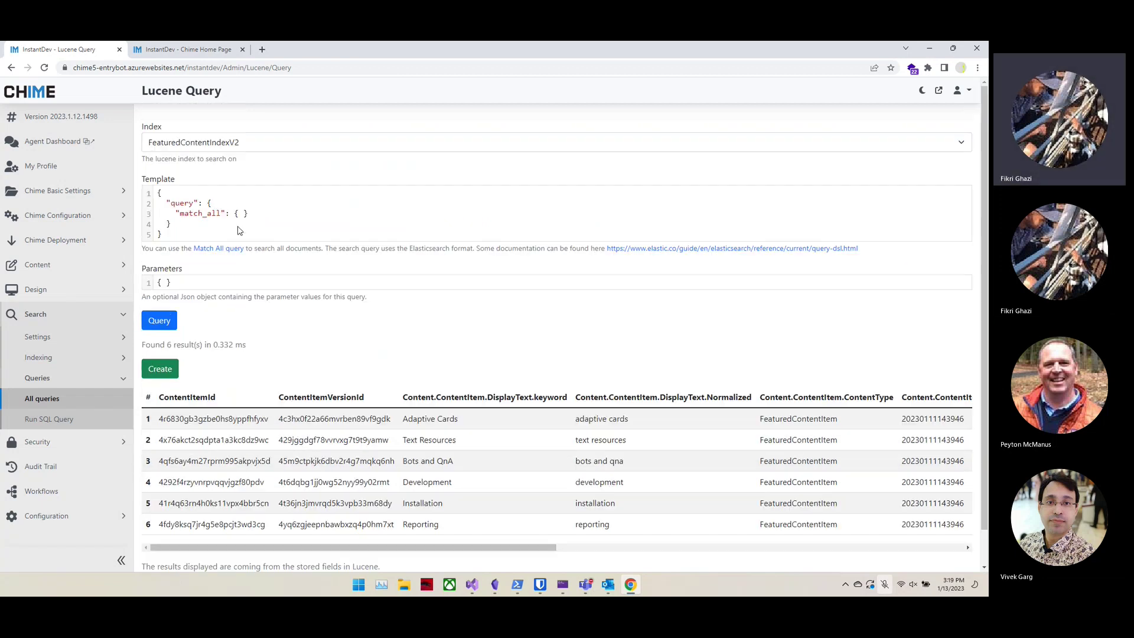
left_click(190, 52)
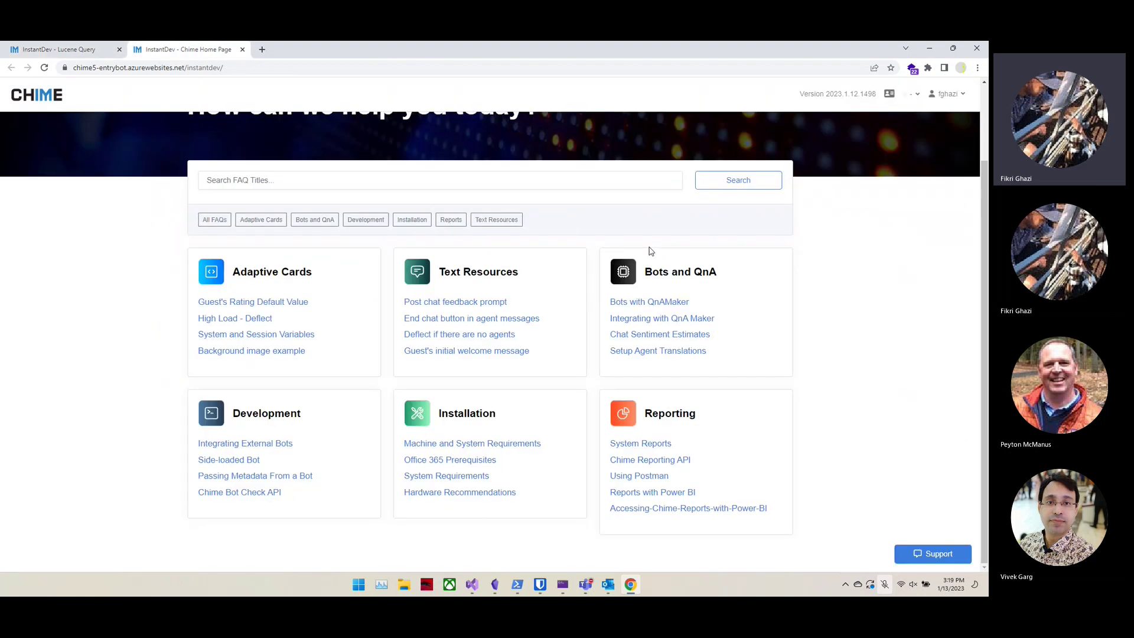
scroll(218, 158, "up", 1)
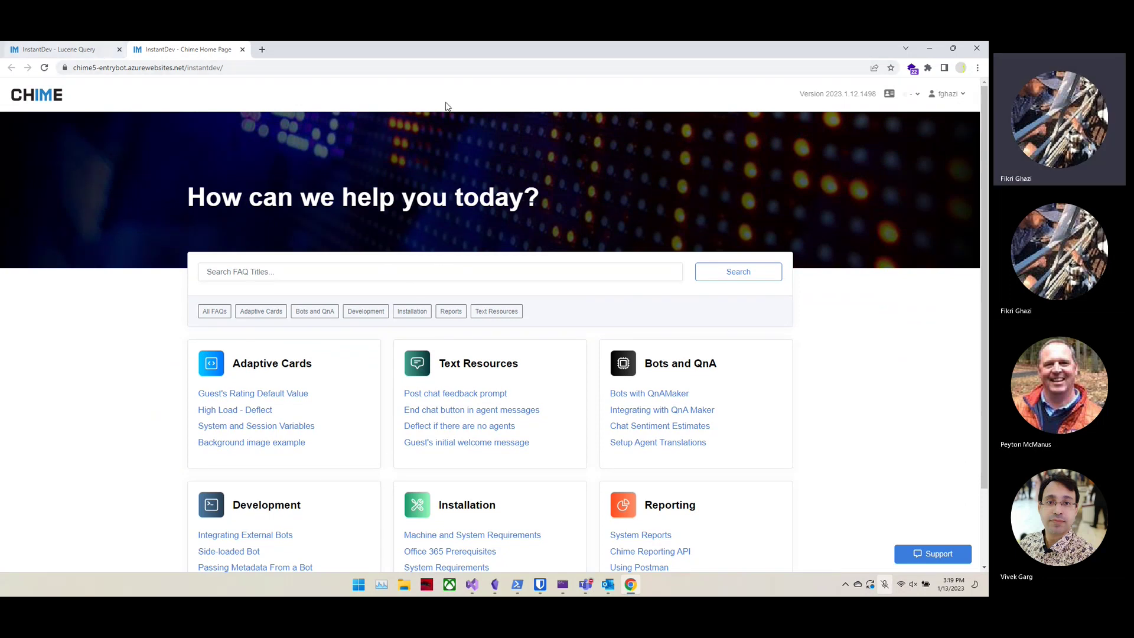
- Go to the Manager Dashboard's content pages and open the Chime Home Page for editing
left_click(944, 94)
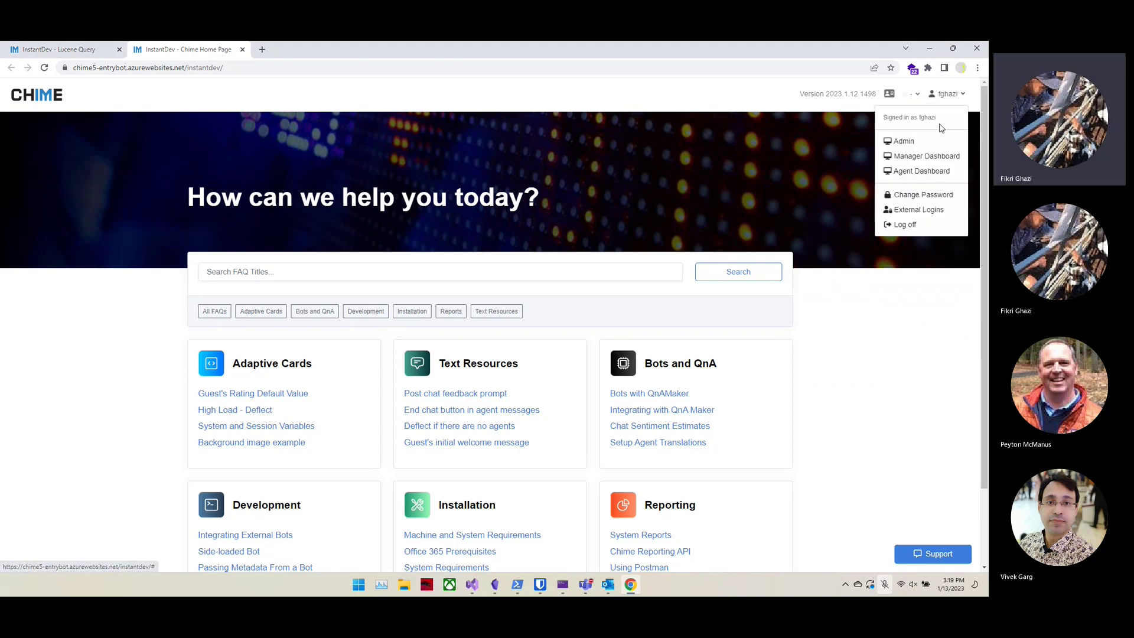
left_click(927, 157)
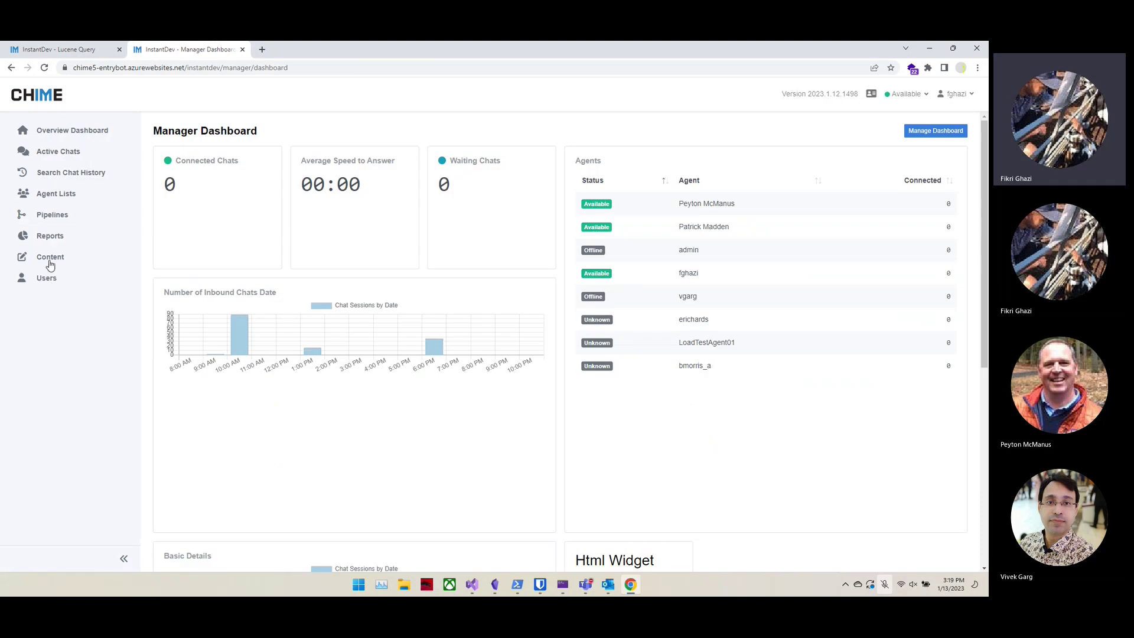
left_click(50, 257)
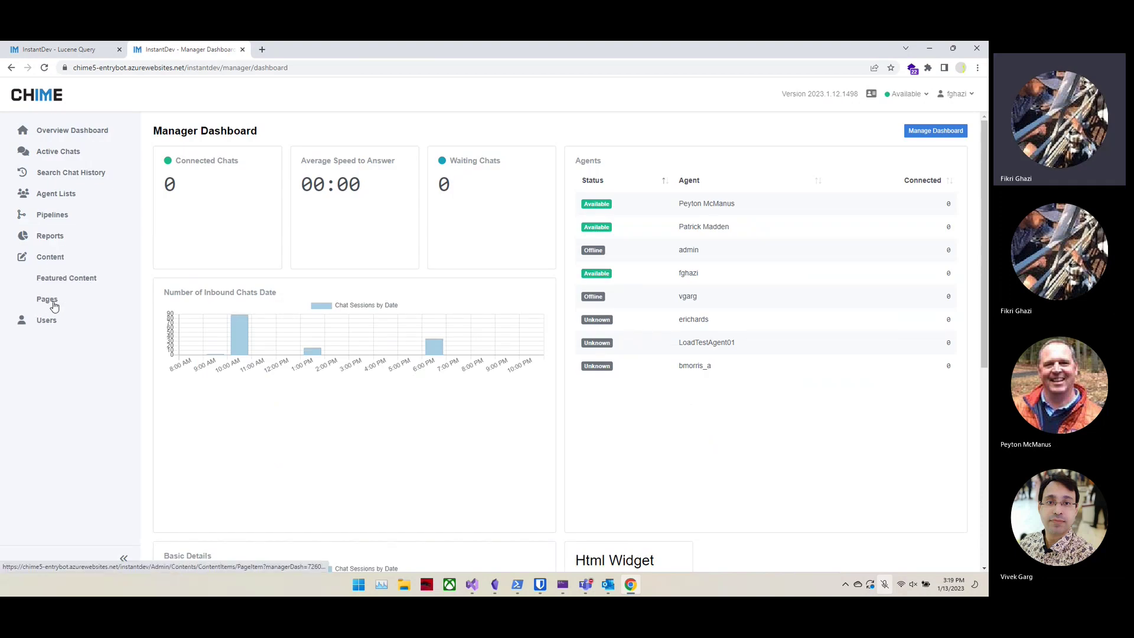
left_click(47, 300)
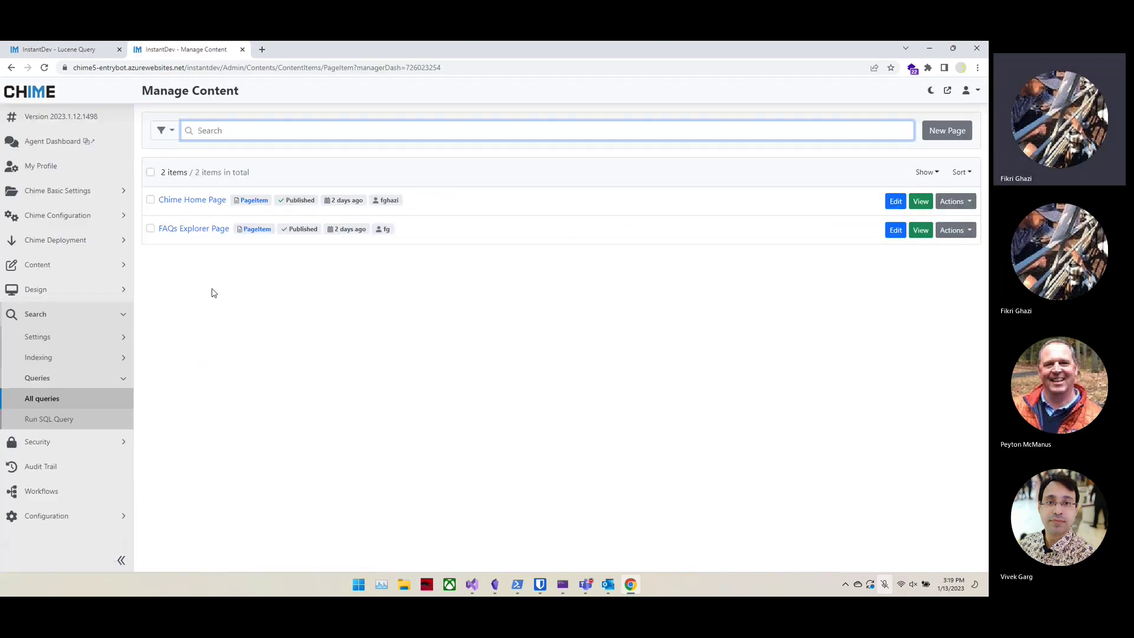
left_click(184, 202)
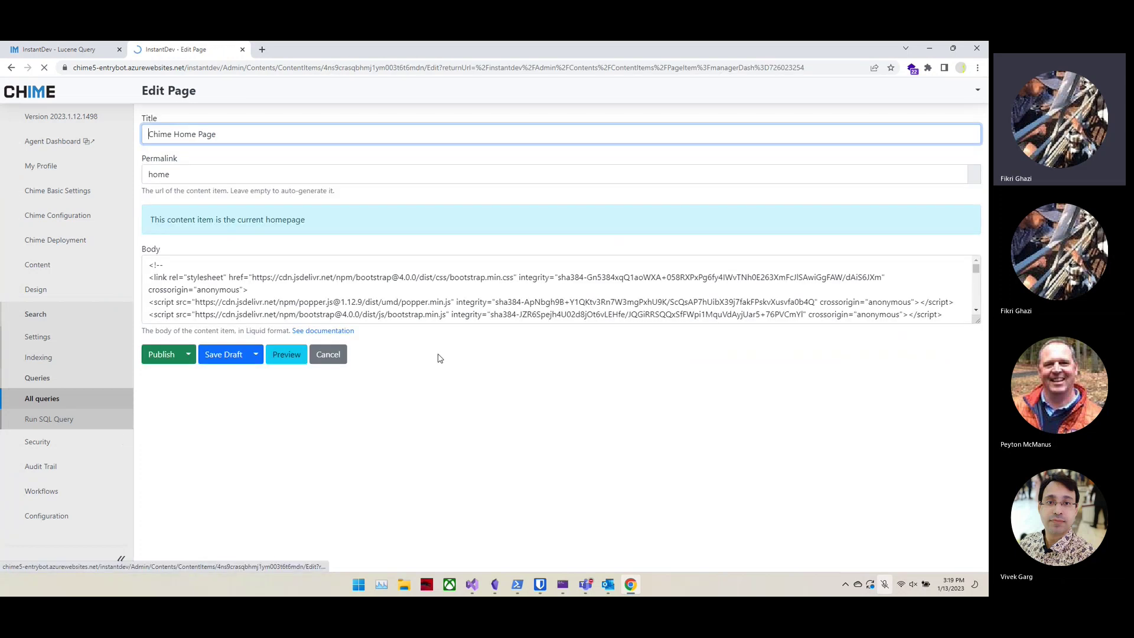
- Find the featured item cards section in the page body and examine its GetAllFeaturedContentV2 query assignment and the loop over featuredContentList
scroll(142, 286, "down", 1)
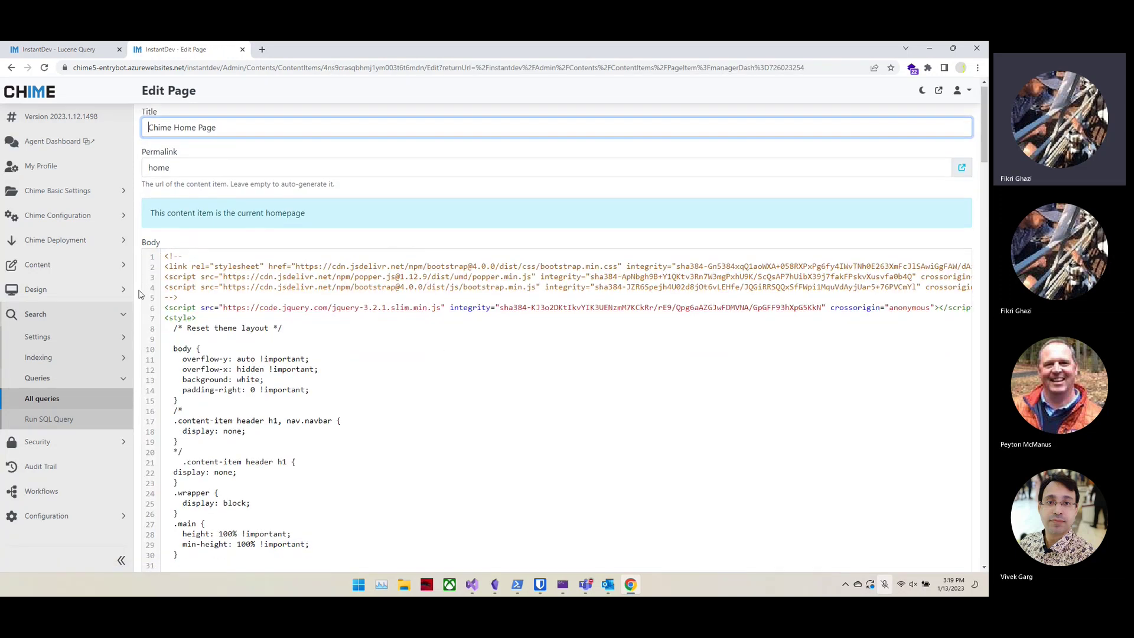
scroll(384, 387, "down", 15)
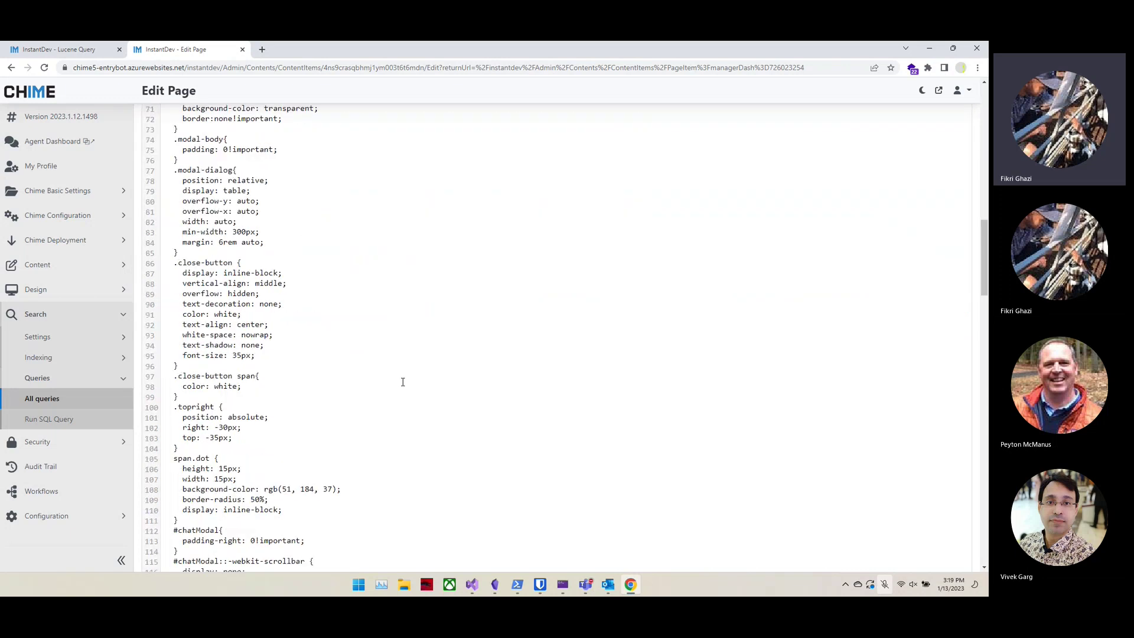
scroll(374, 398, "down", 15)
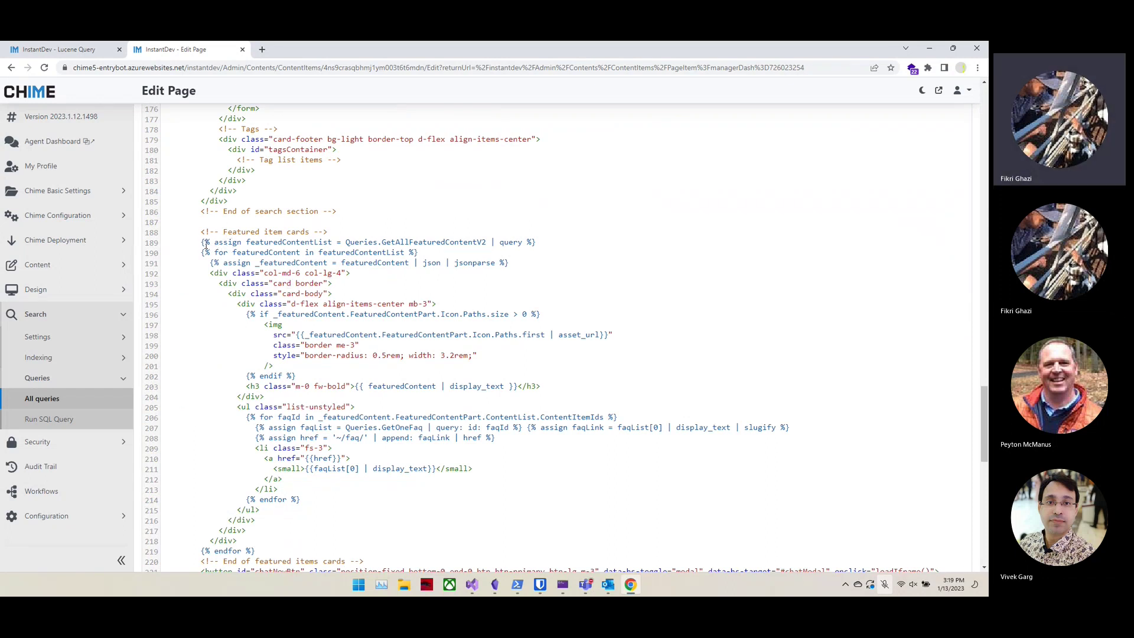
scroll(198, 246, "down", 2)
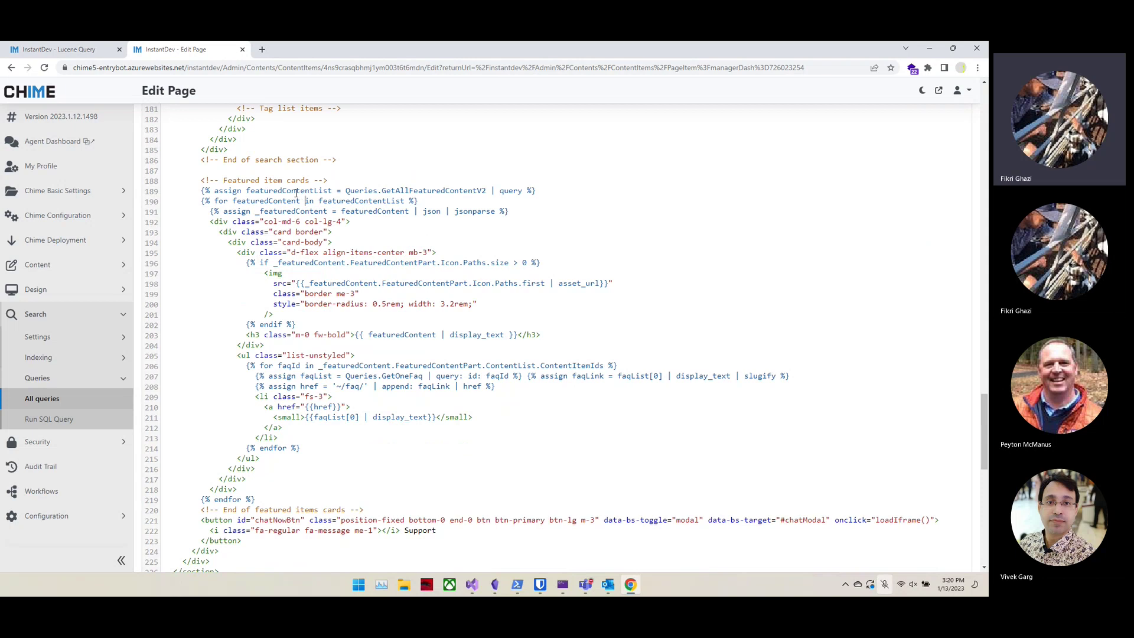
double_click(440, 190)
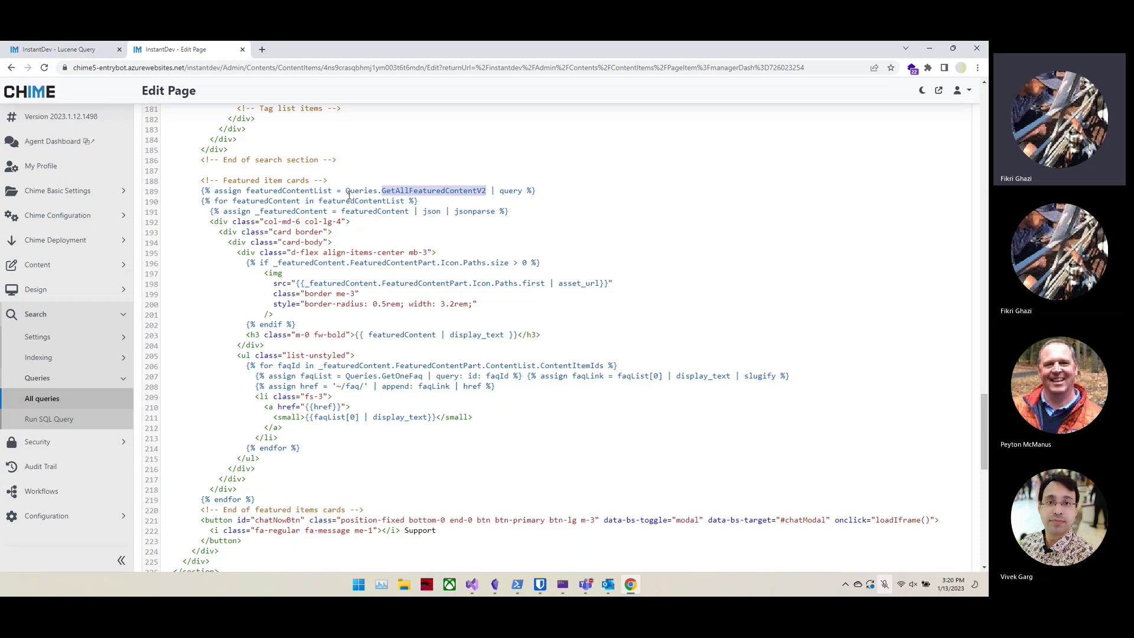
left_click_drag(345, 190, 493, 191)
left_click_drag(210, 222, 277, 486)
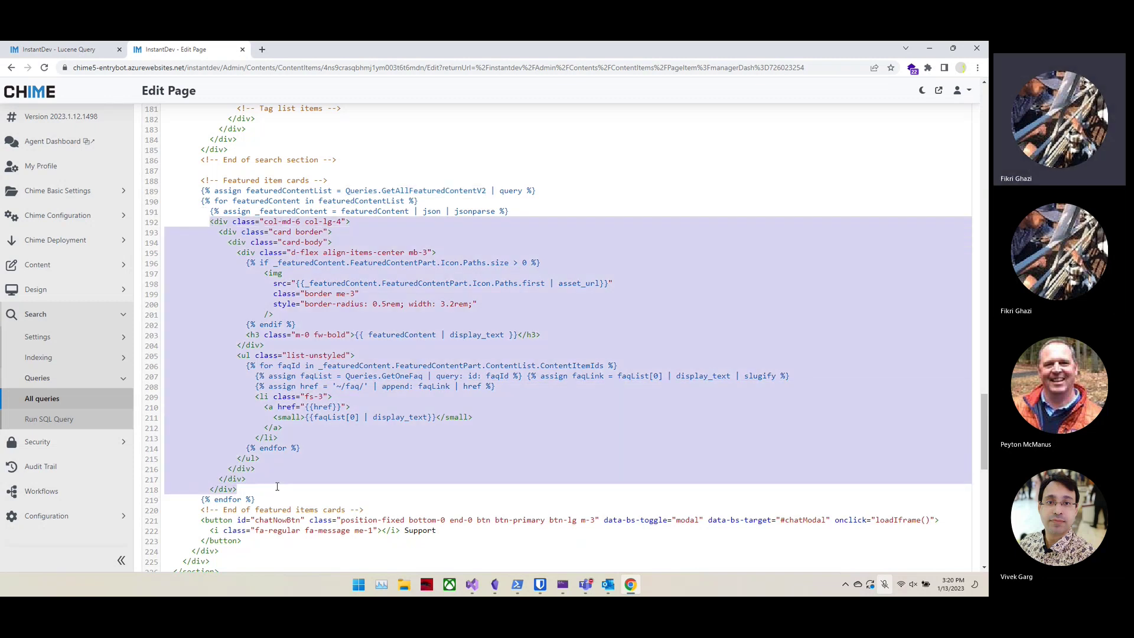
left_click(210, 216)
left_click_drag(201, 201, 498, 206)
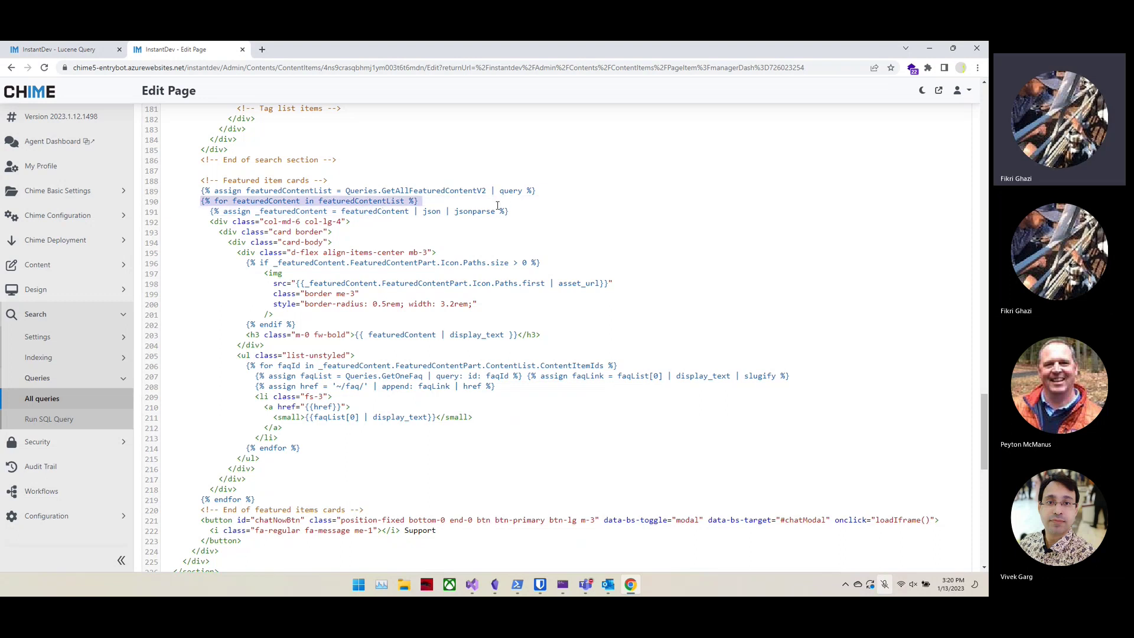
- Examine the markup inside the featured content loop: the card container, the icon block, the title heading and the FAQ link list
left_click_drag(210, 223, 251, 489)
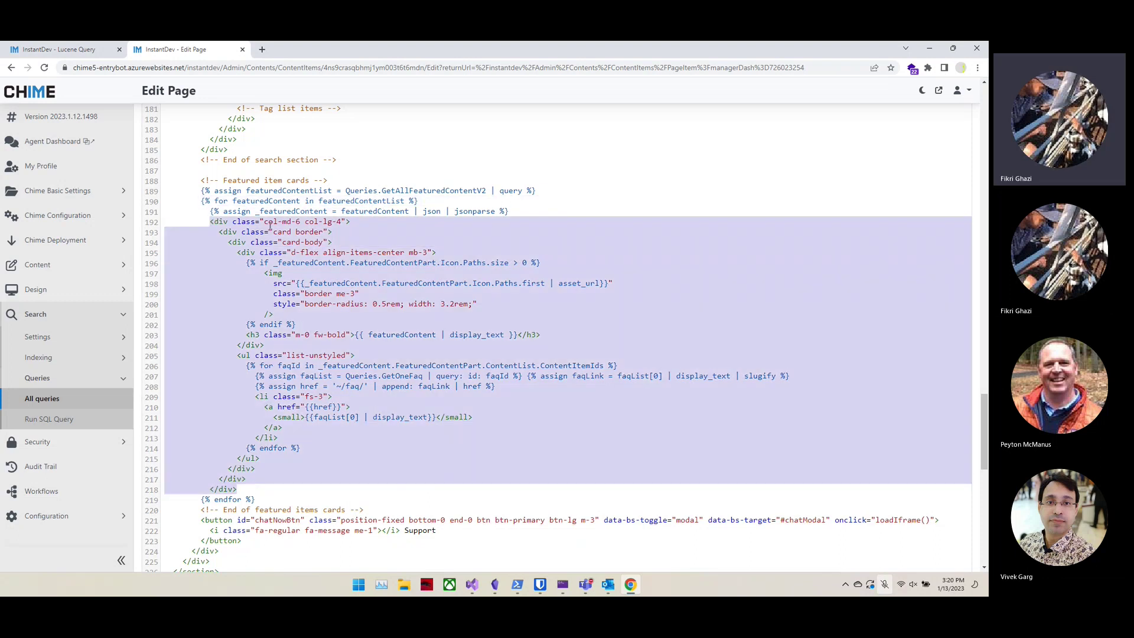
left_click_drag(224, 231, 359, 234)
left_click(359, 234)
double_click(282, 232)
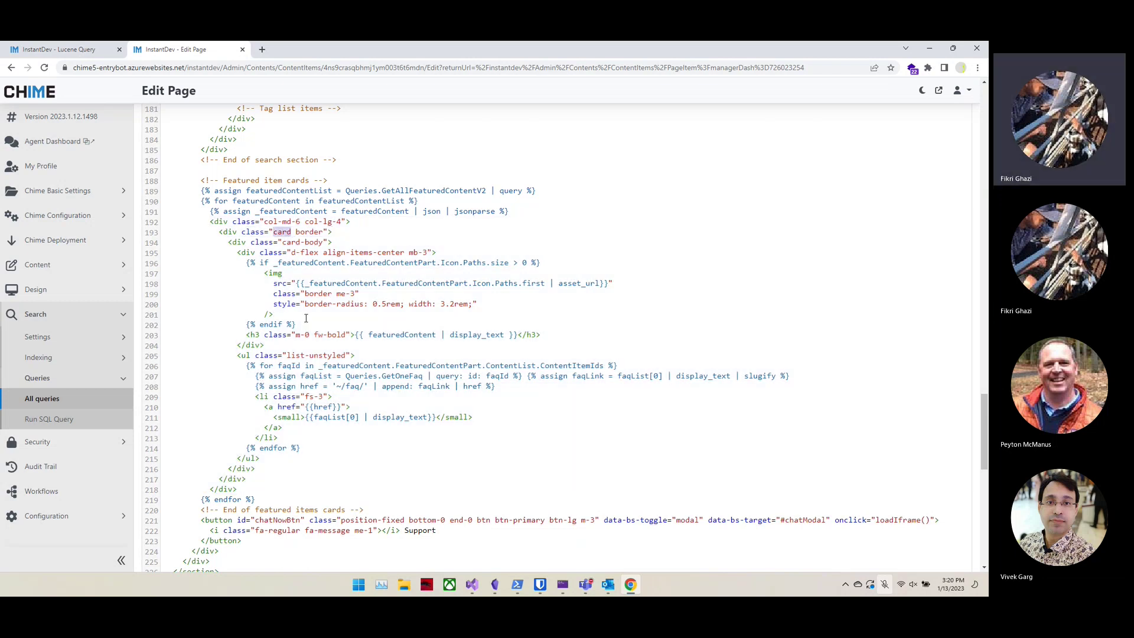
left_click_drag(246, 263, 315, 329)
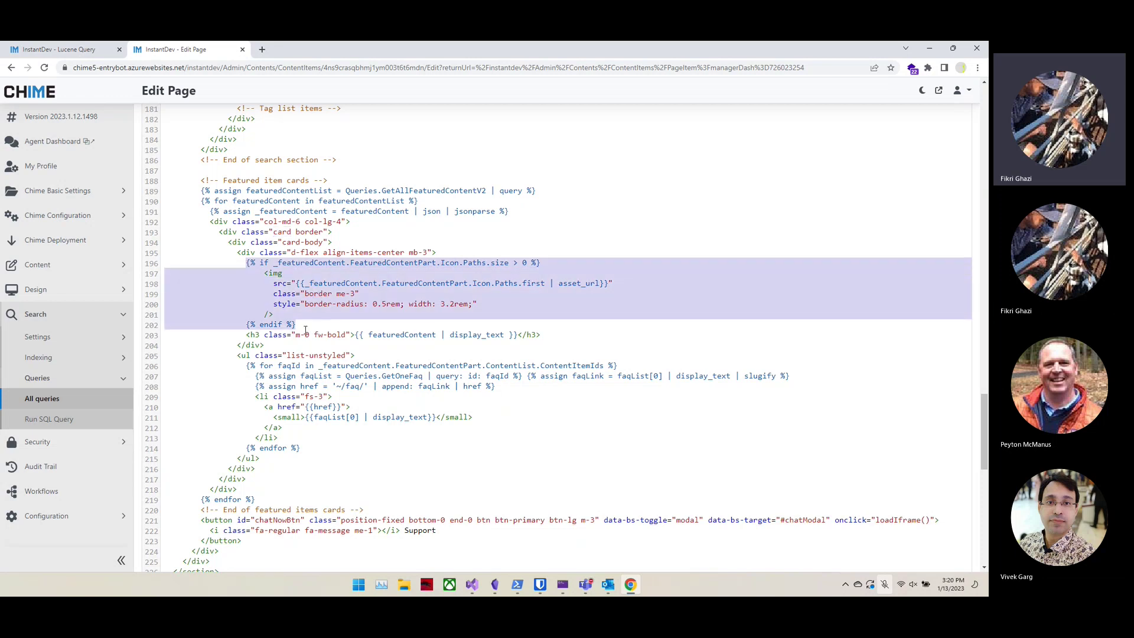
key("Up")
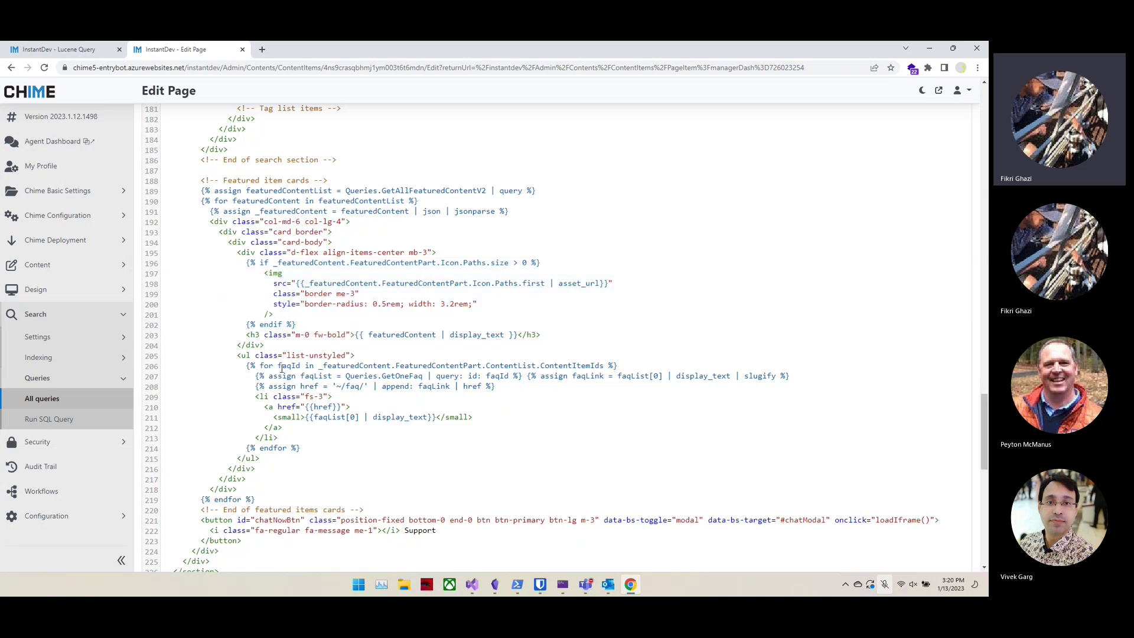
left_click_drag(247, 335, 557, 335)
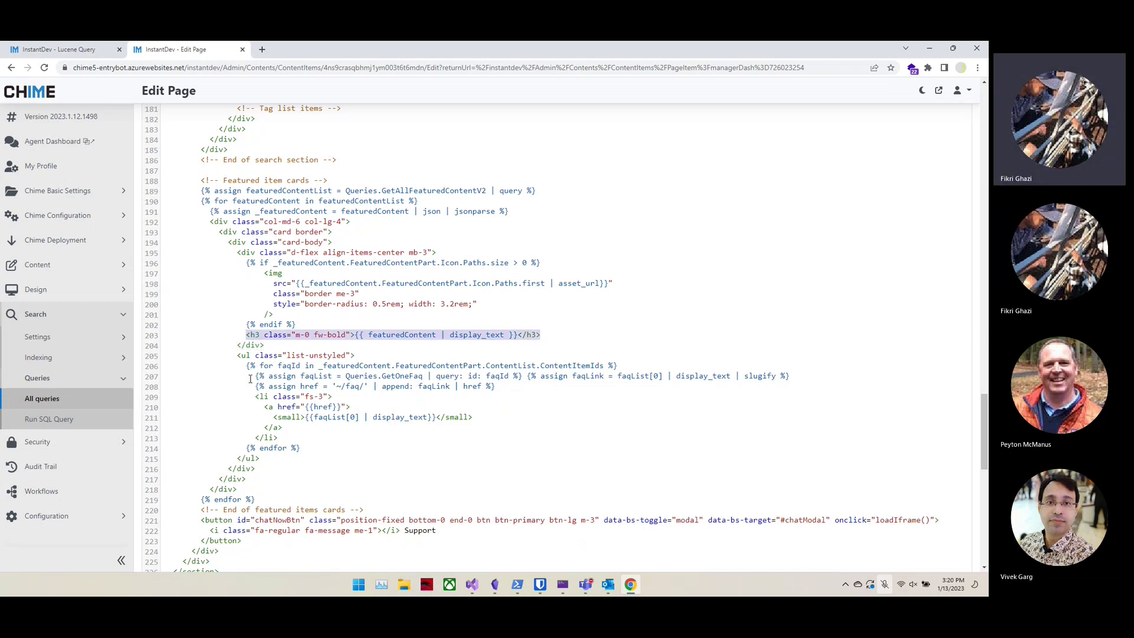
left_click_drag(237, 355, 275, 456)
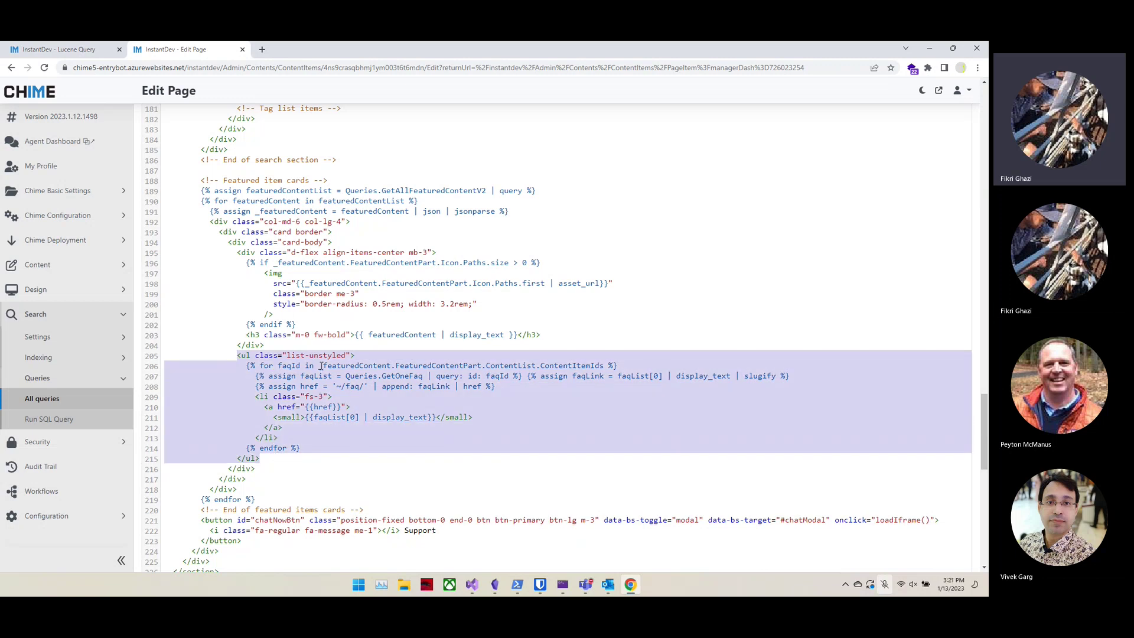
left_click(403, 469)
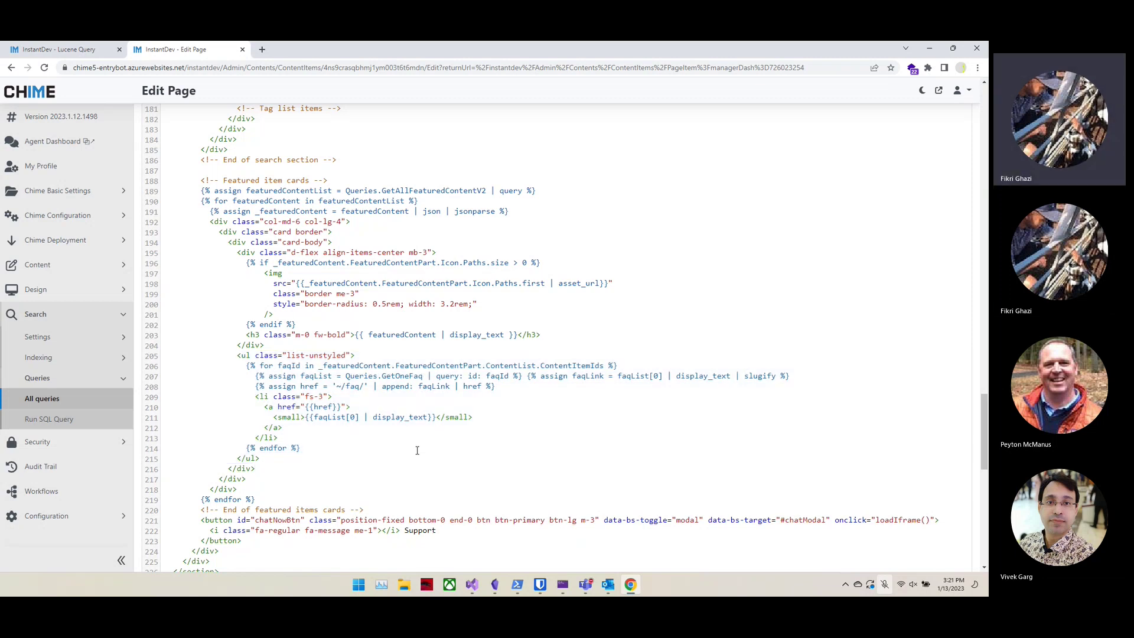
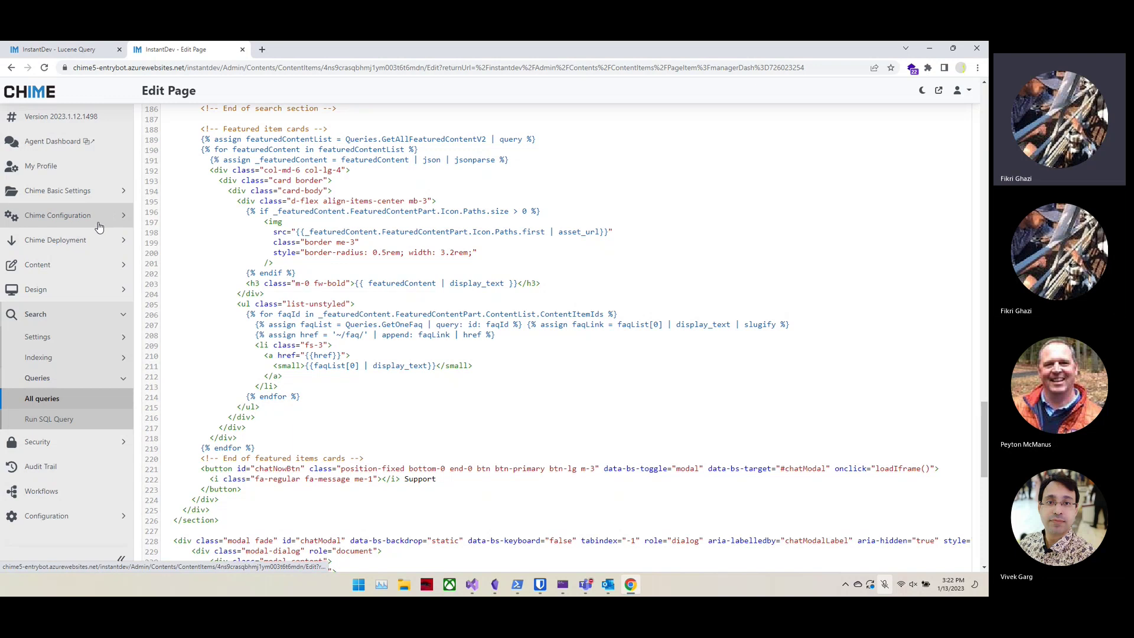
- Open the FAQ Items list in Chime Basic Settings and check the total number of items
left_click(65, 191)
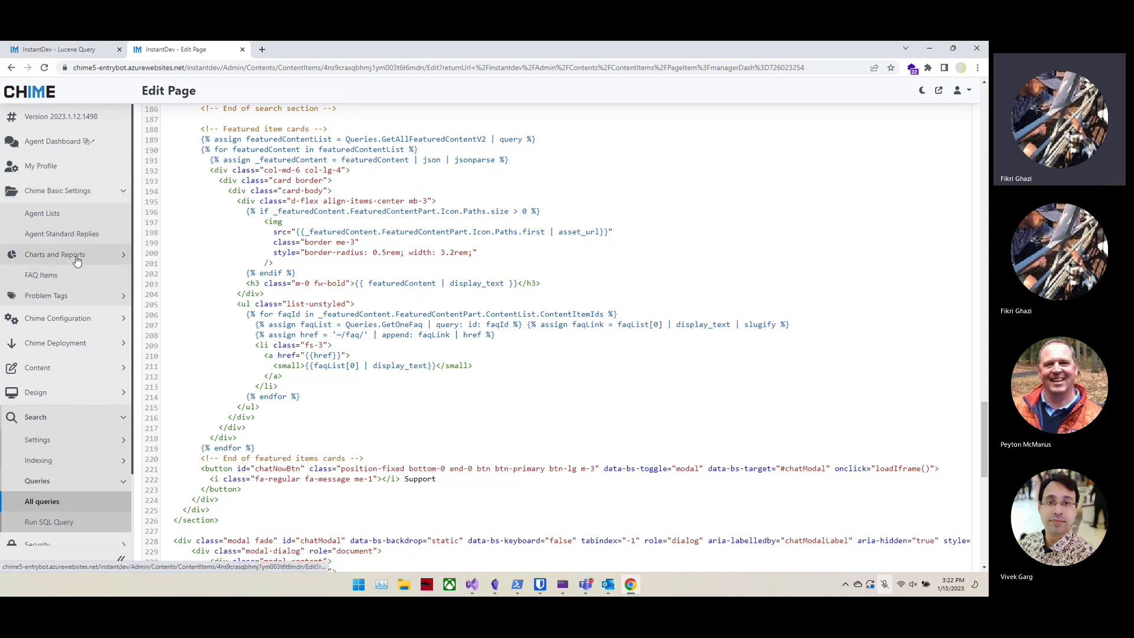
left_click(42, 277)
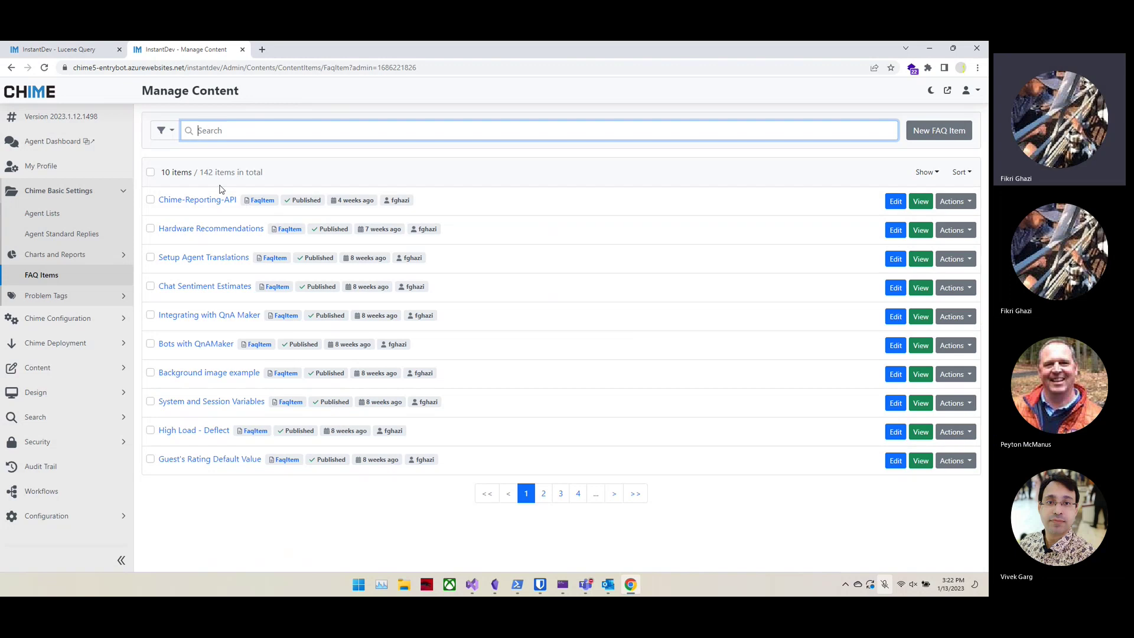
left_click_drag(198, 172, 263, 174)
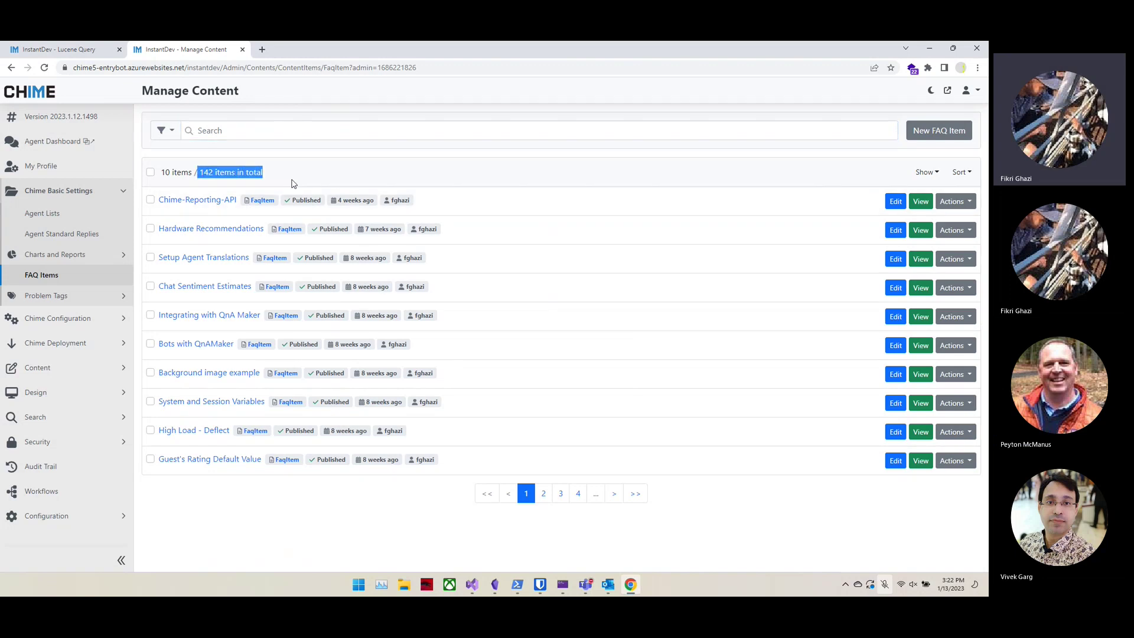
left_click(291, 182)
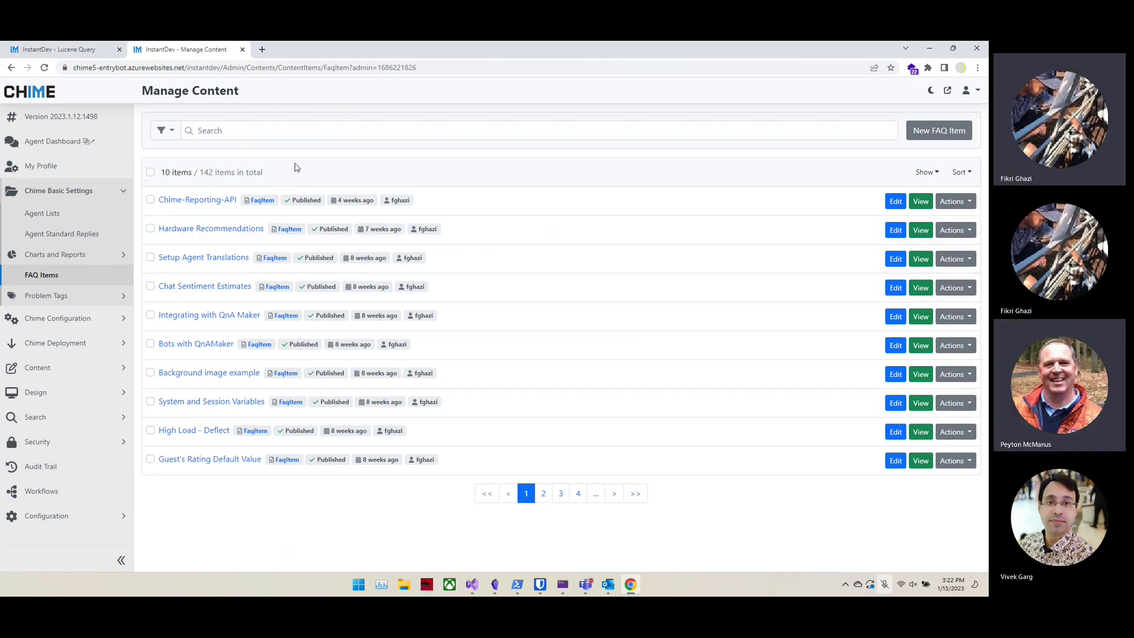
- Open the Chime-Reporting-API FAQ item, add a space after the # of its Overview heading and remove an empty line above it
left_click(205, 204)
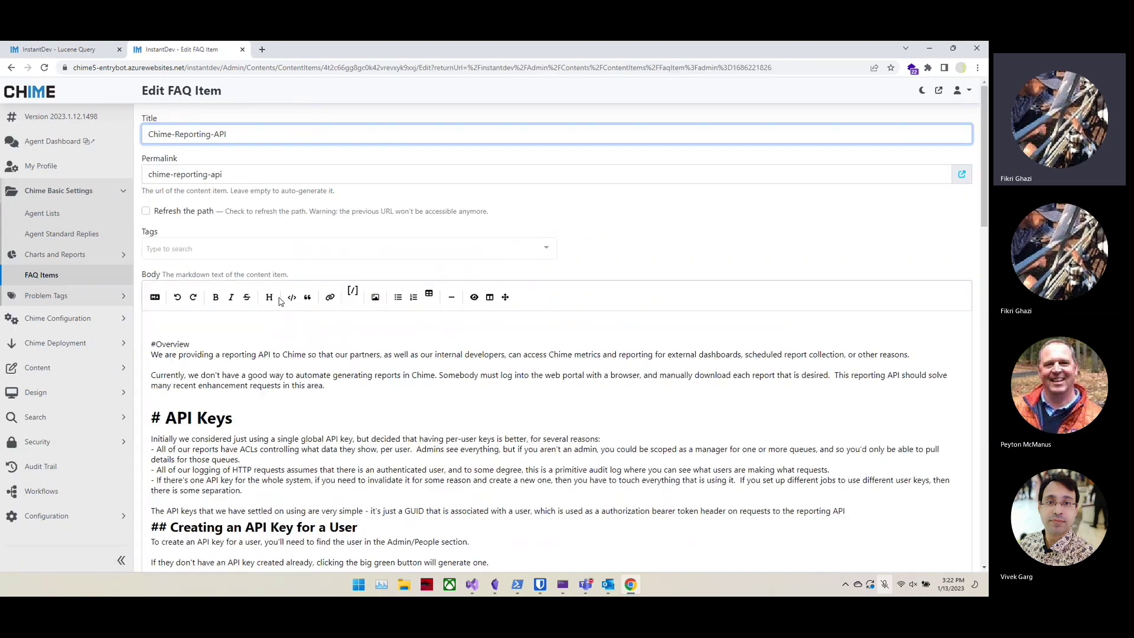
scroll(415, 303, "down", 2)
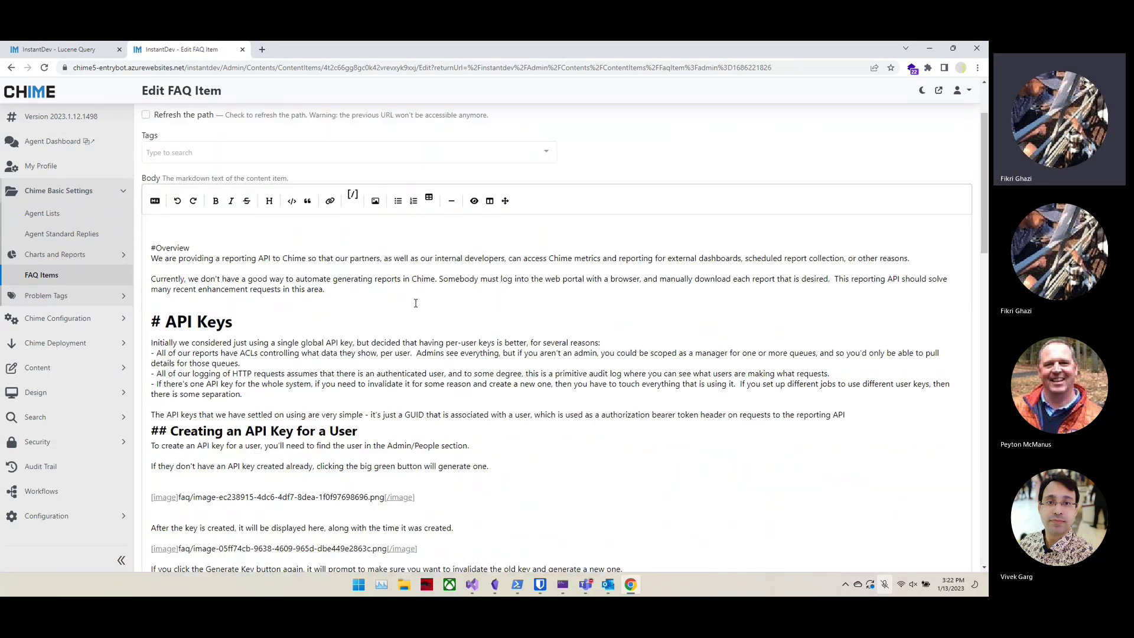
left_click(156, 248)
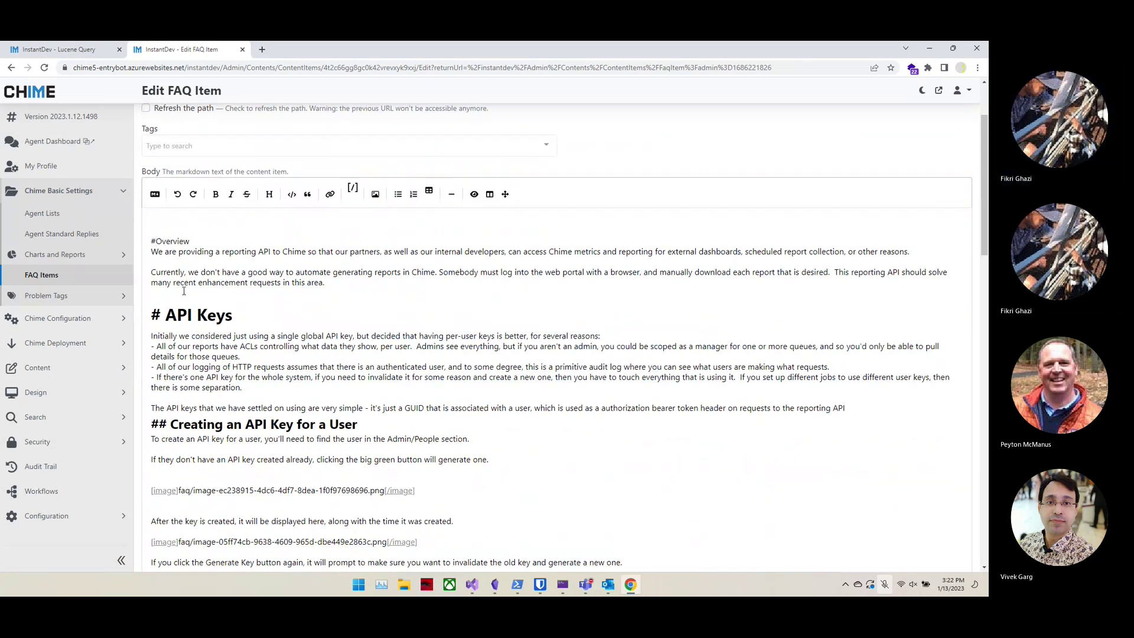
scroll(301, 321, "down", 1)
scroll(309, 318, "down", 1)
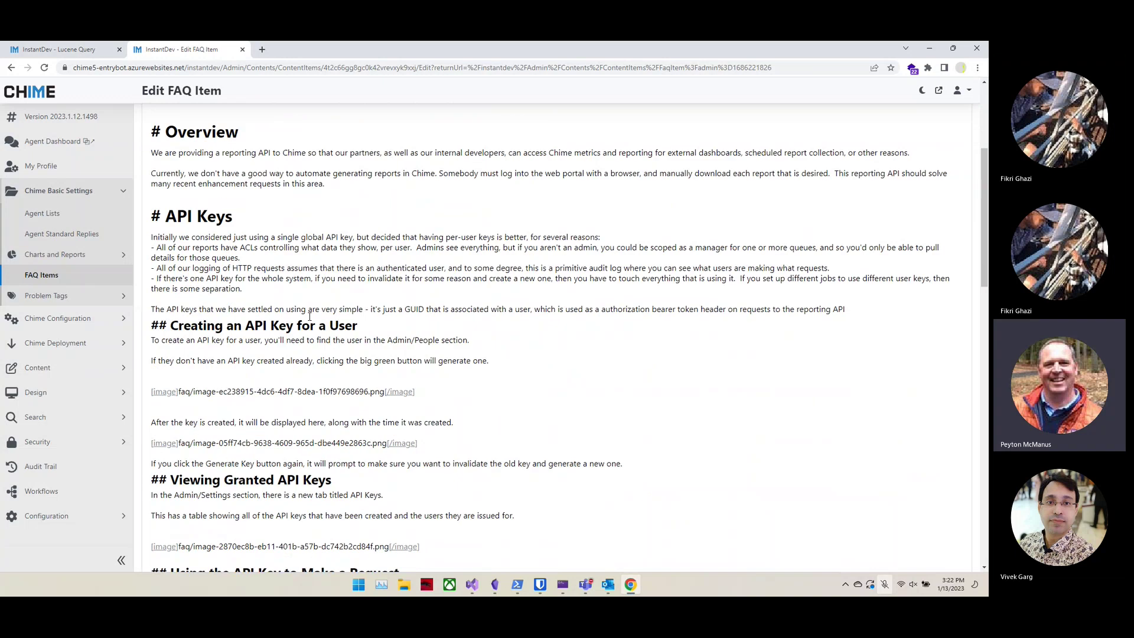
scroll(219, 264, "up", 2)
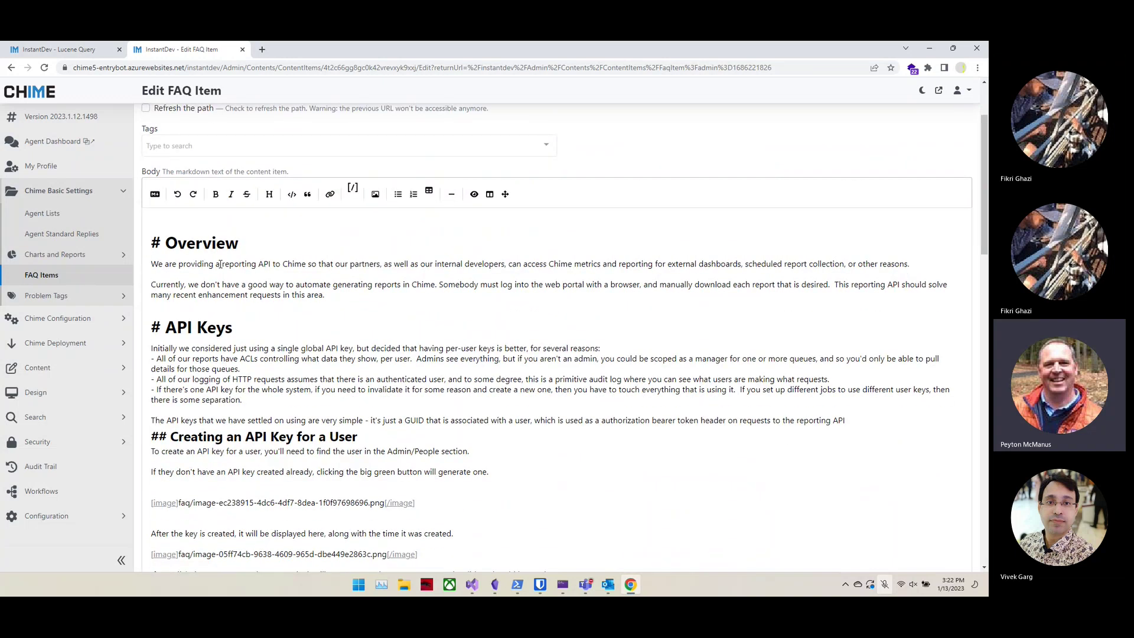
scroll(220, 264, "down", 1)
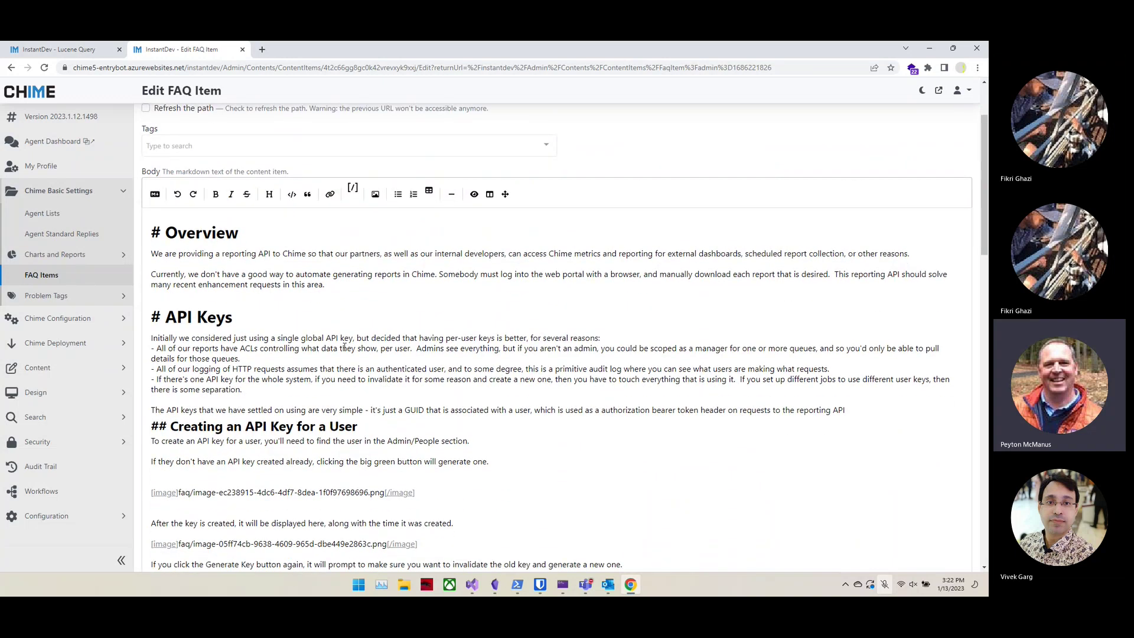
- Show the publish options at the end of the Chime-Reporting-API item and close them
scroll(345, 347, "down", 15)
left_click(188, 534)
left_click(399, 519)
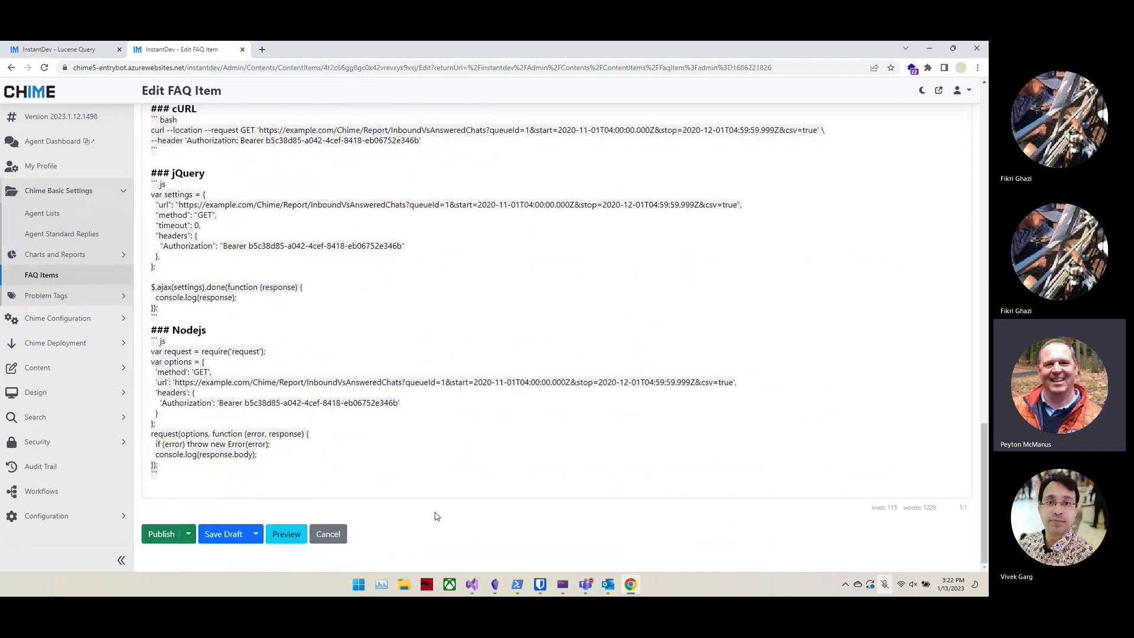
- Add the Reports tag to the Chime-Reporting-API FAQ item
scroll(392, 456, "up", 2)
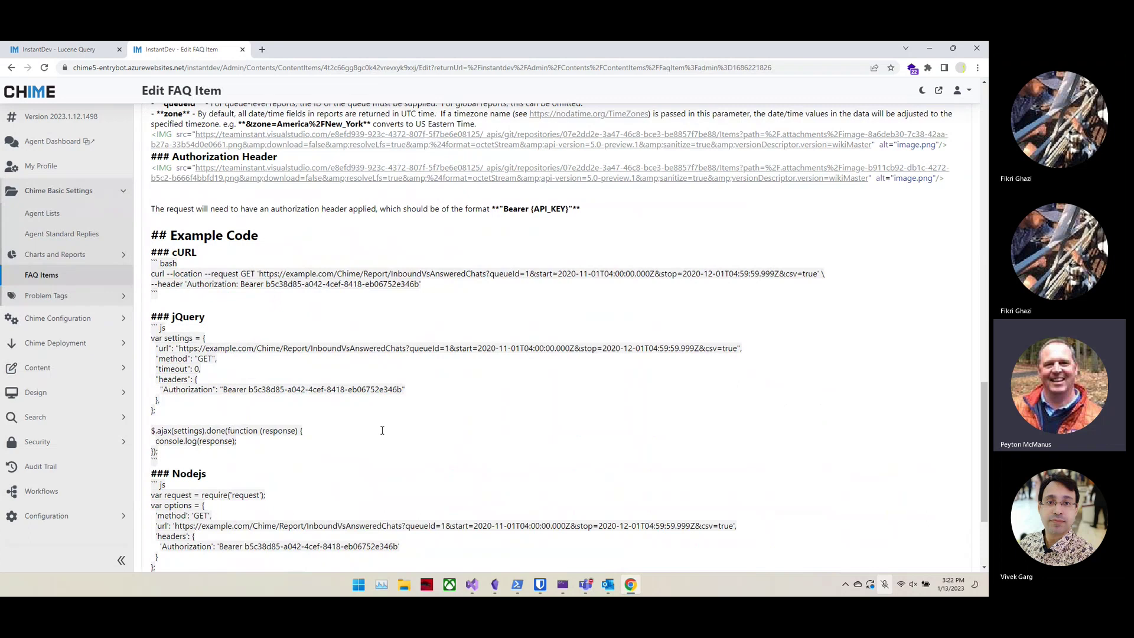
scroll(382, 430, "up", 15)
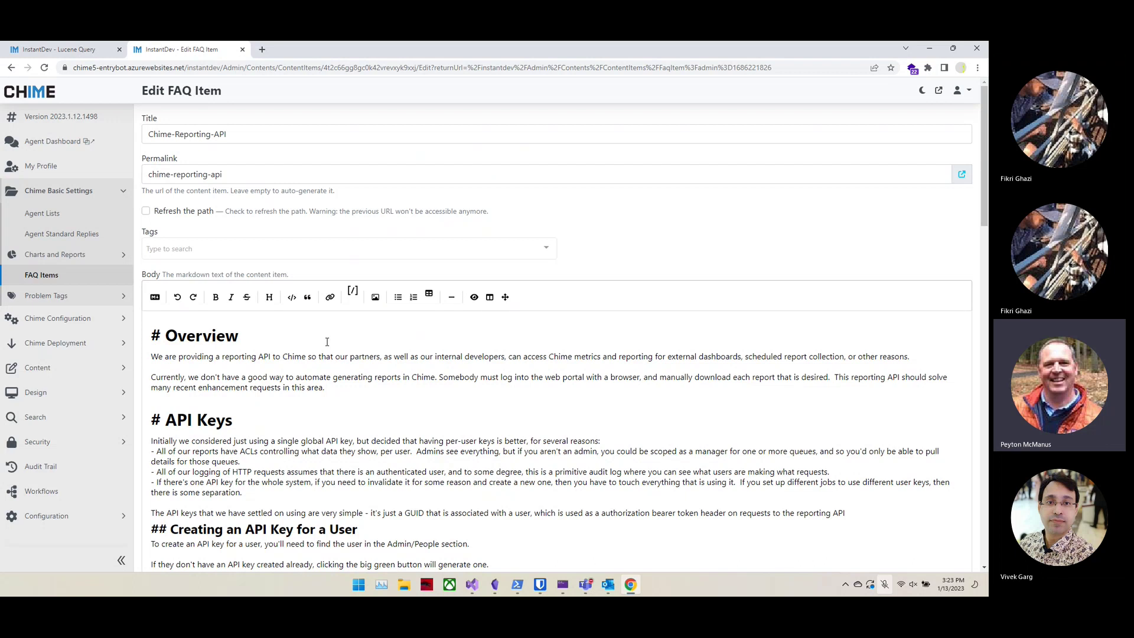
left_click(233, 248)
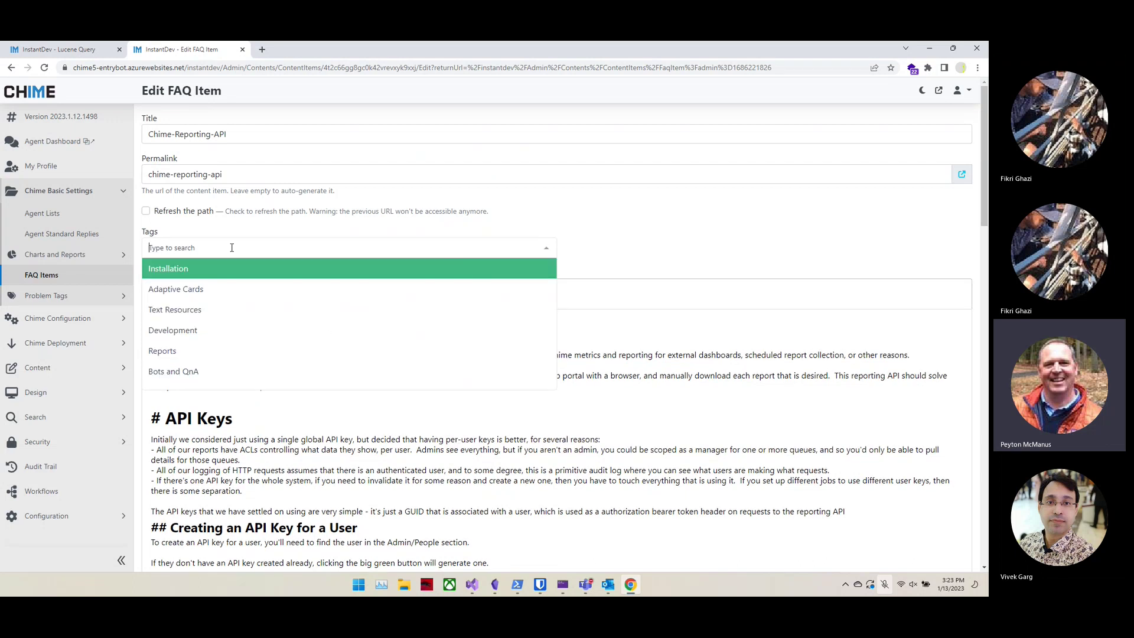
left_click(195, 351)
left_click(643, 267)
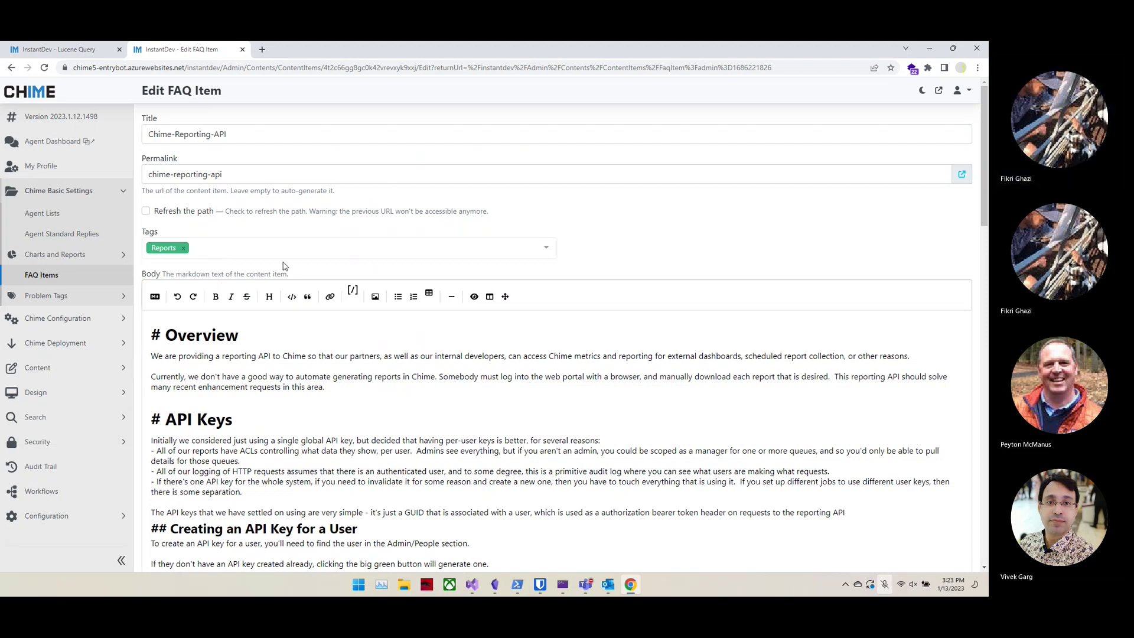
- Review the item's markdown body, publish the item while keeping it open for editing, and dismiss the notification
scroll(283, 266, "down", 3)
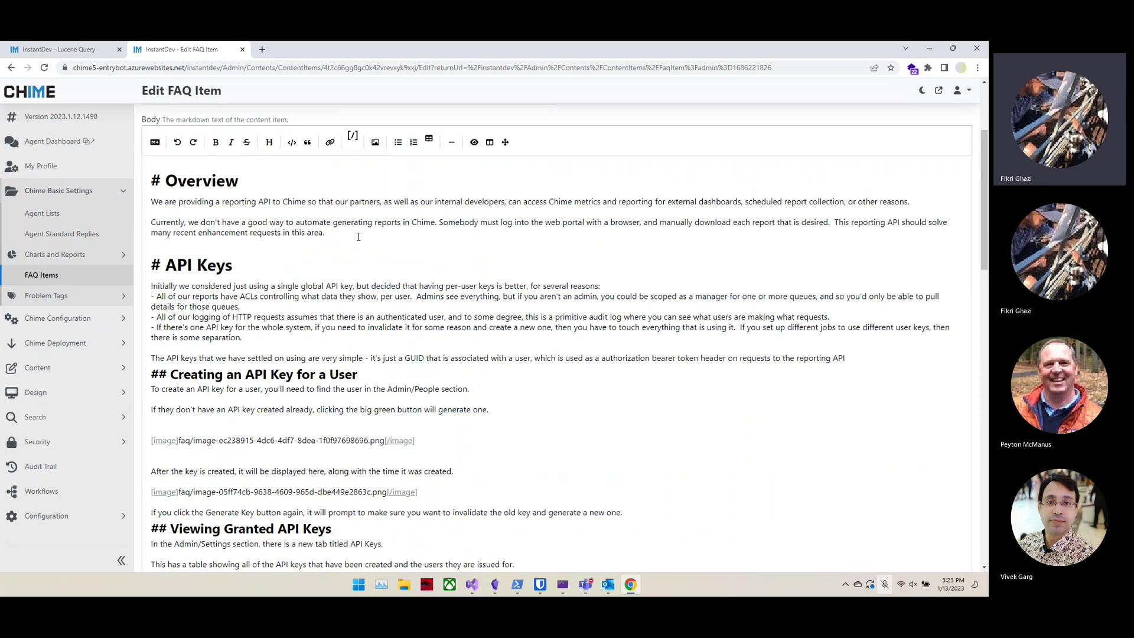
scroll(389, 259, "down", 1)
scroll(391, 310, "down", 12)
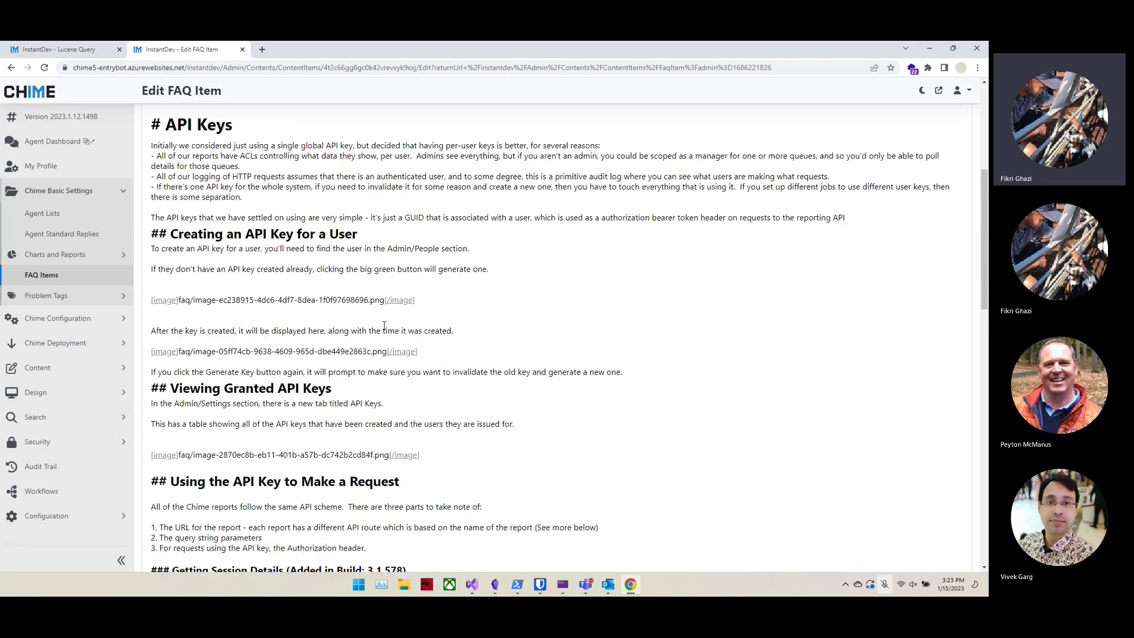
scroll(384, 373, "down", 4)
scroll(271, 339, "up", 19)
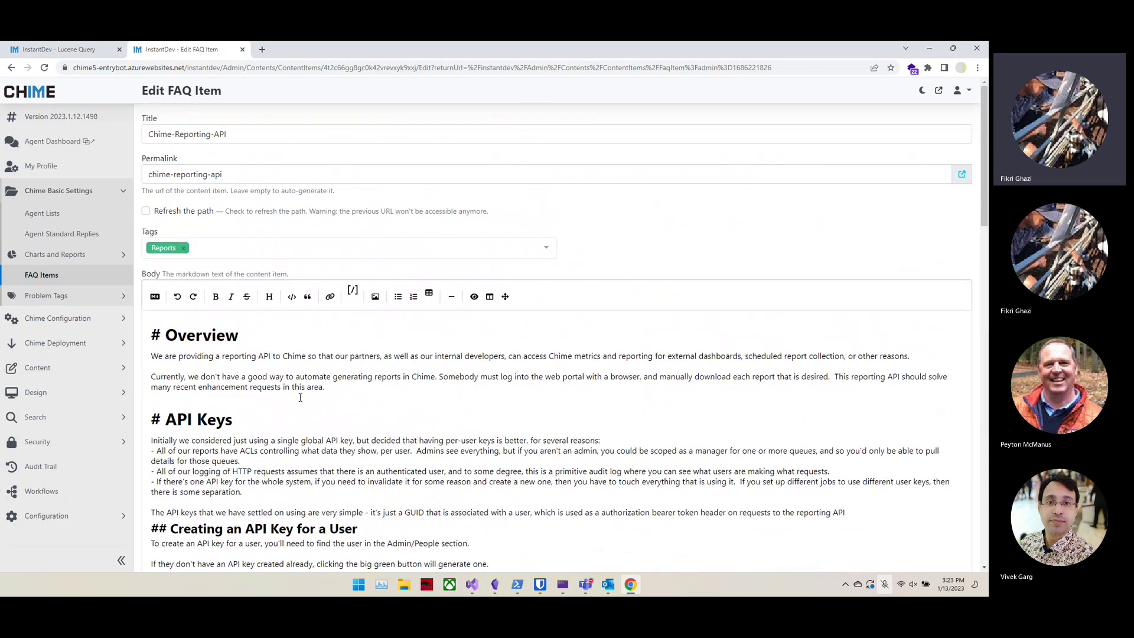
left_click(369, 394)
scroll(416, 415, "down", 1)
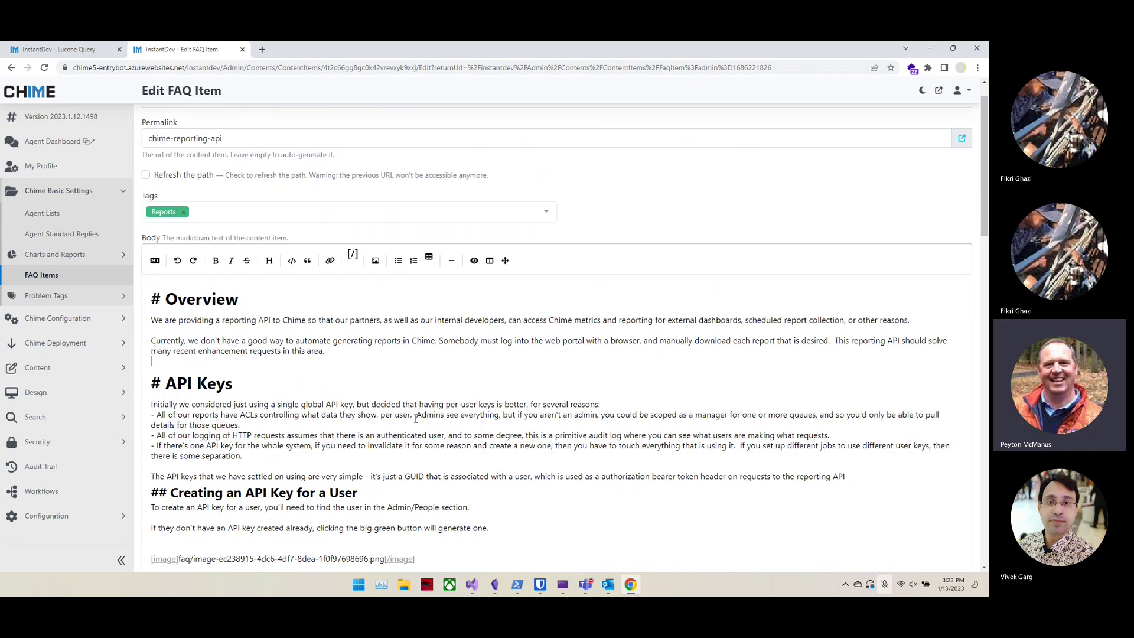
scroll(416, 417, "down", 15)
left_click(188, 534)
left_click(222, 560)
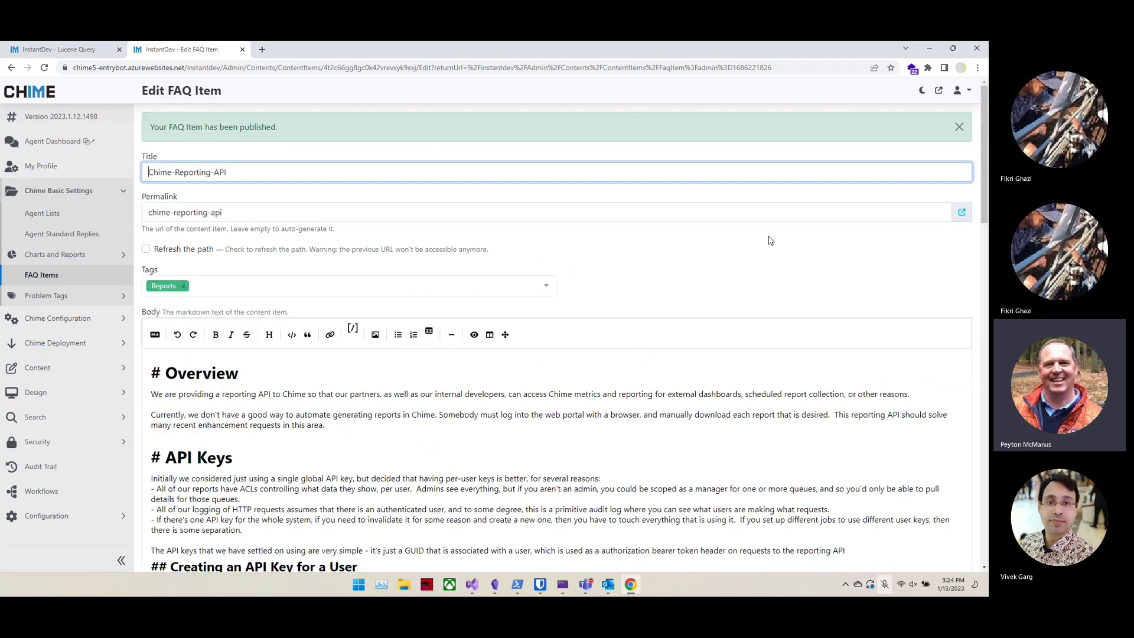
left_click(959, 127)
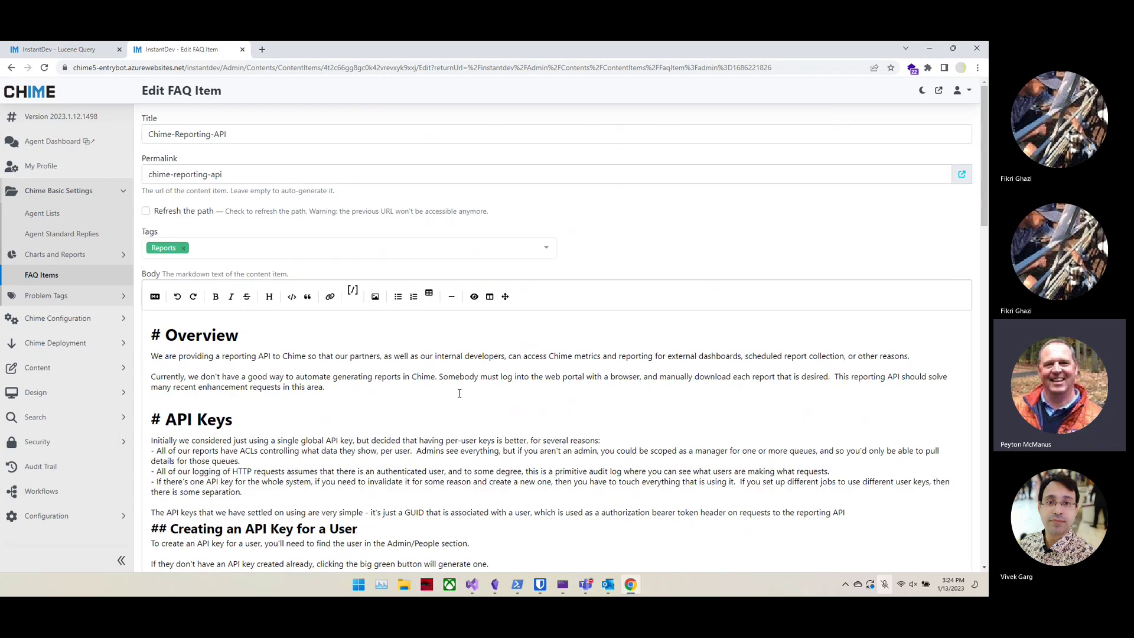
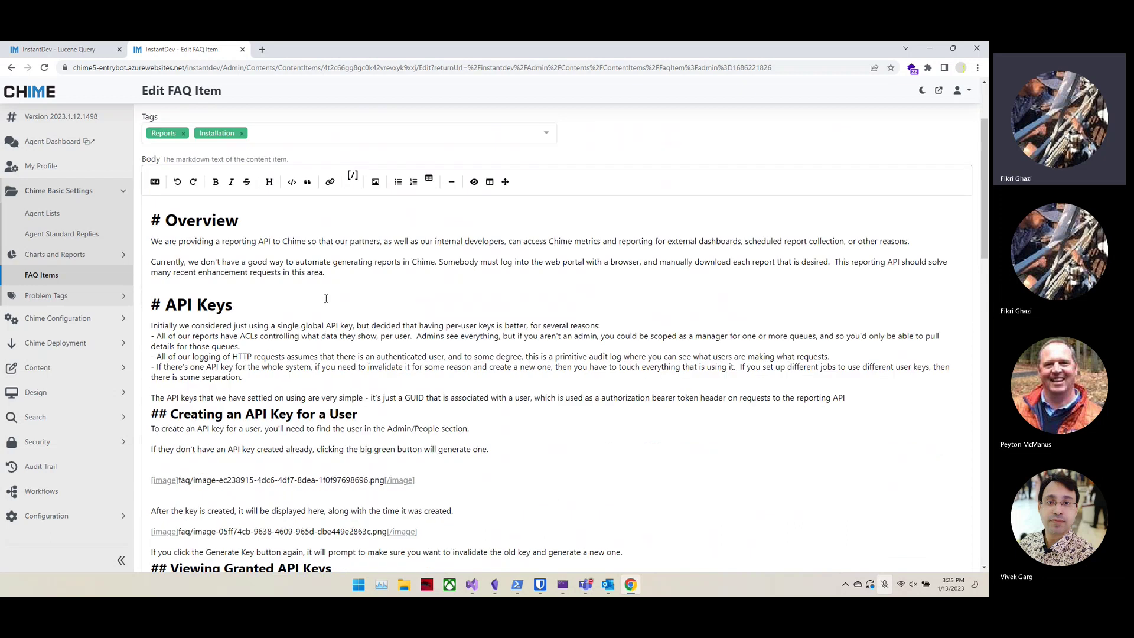
- Publish the Chime-Reporting-API item with the Reports and Installation tags and return to the FAQ Items list
left_click(188, 534)
left_click(213, 558)
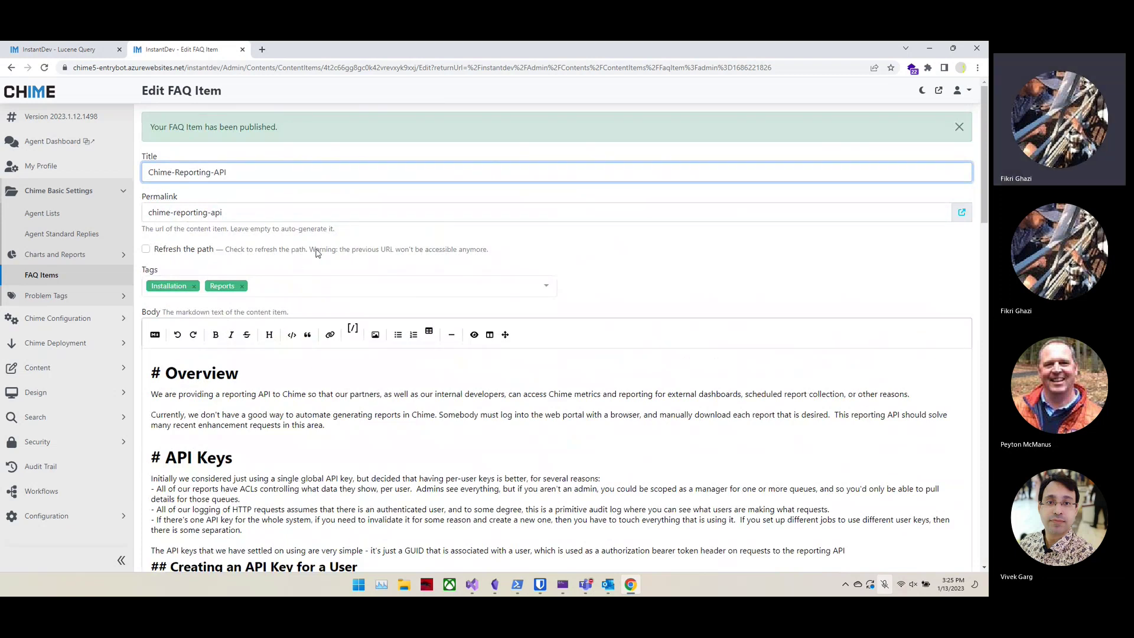
left_click(43, 278)
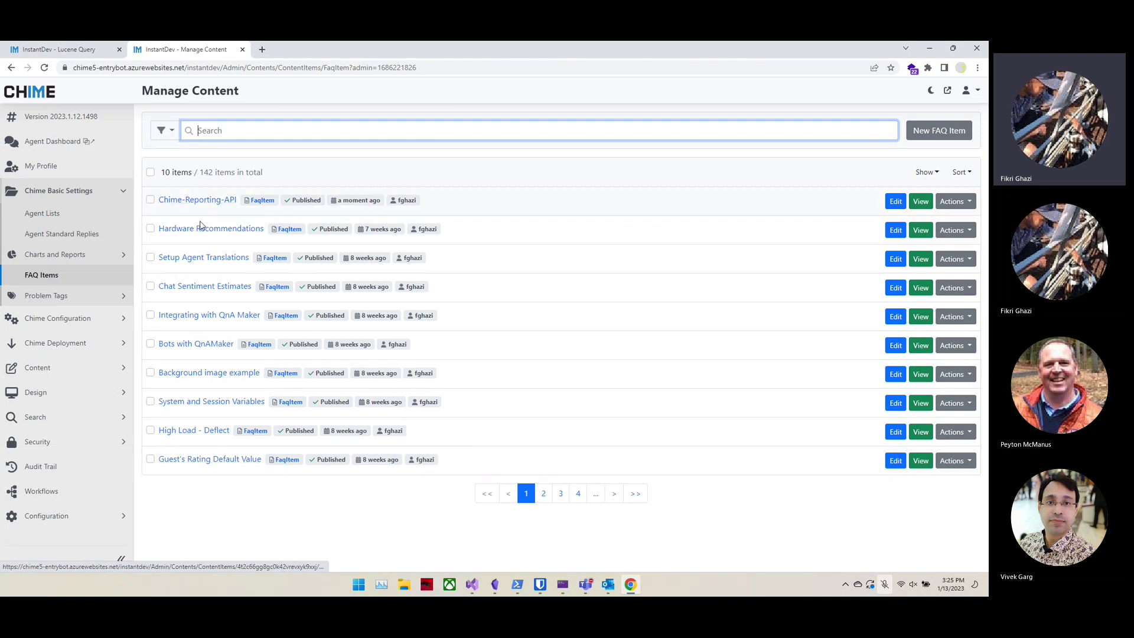
left_click(217, 517)
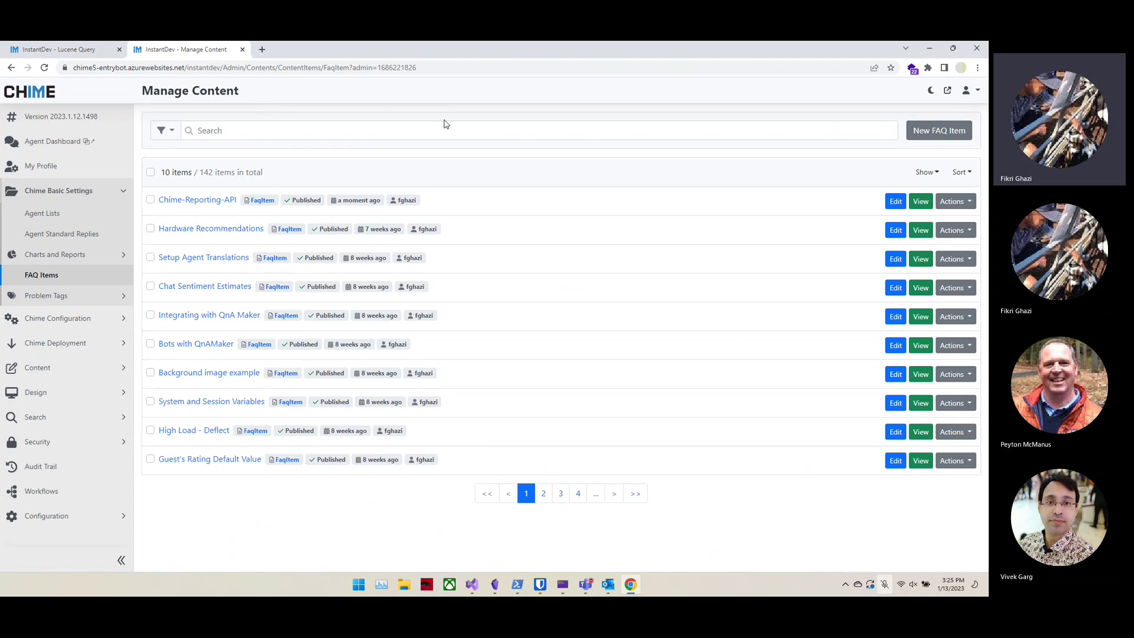
- Open the site's home page in a new tab and show the FAQ articles tagged Adaptive Cards
left_click(948, 91)
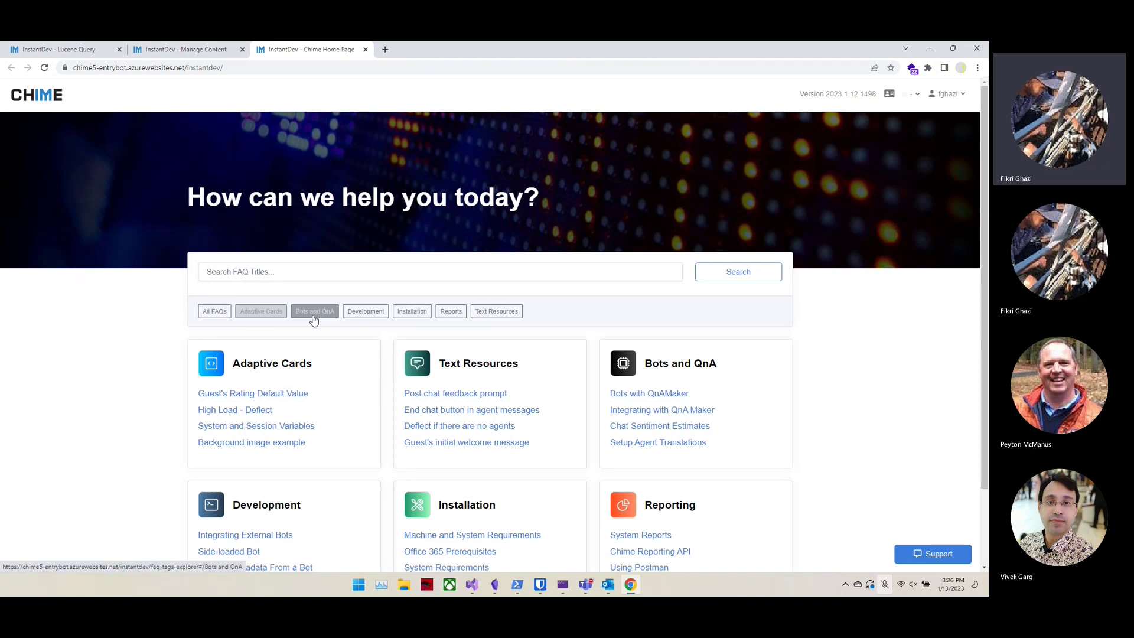
left_click(267, 313)
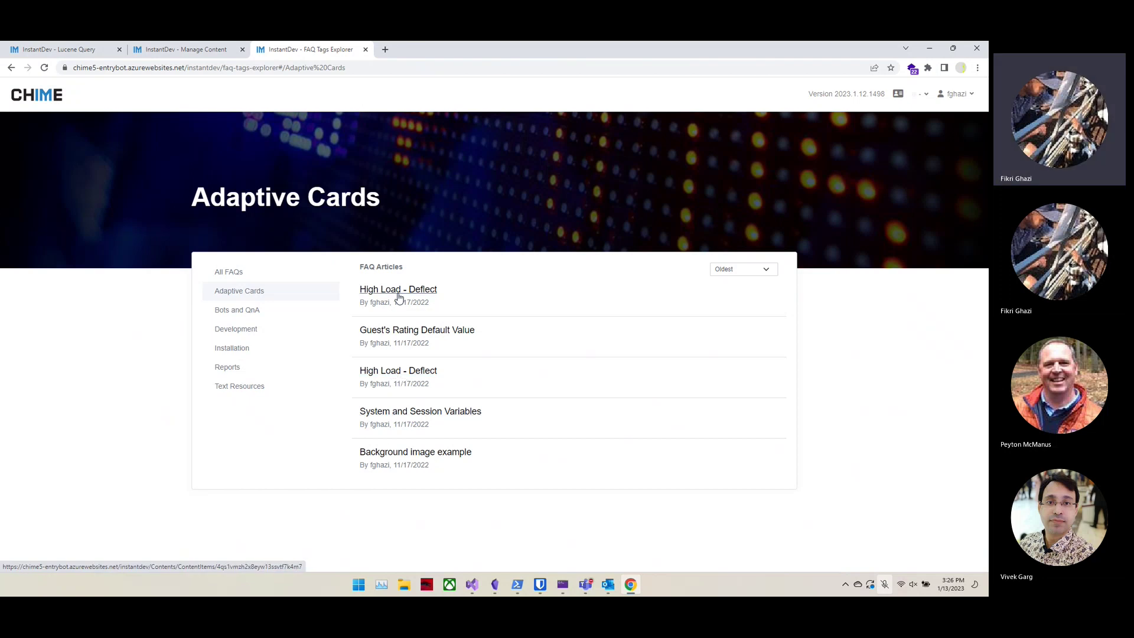
left_click_drag(193, 202, 401, 209)
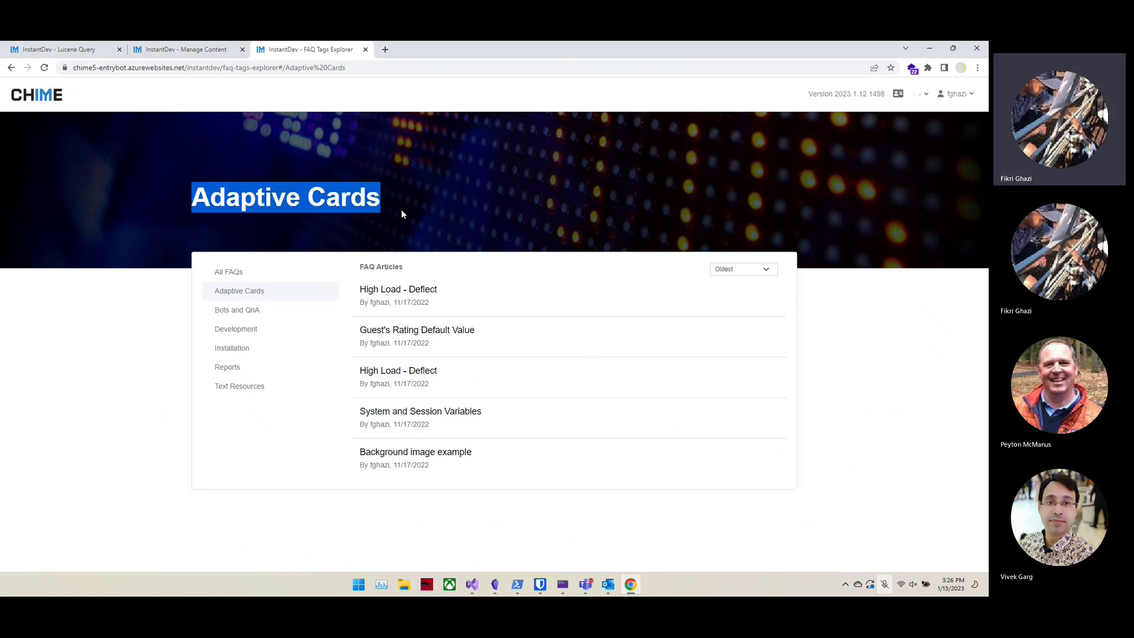
left_click(277, 241)
- Browse the FAQ articles under Bots and QnA, Development, Installation and Text Resources, and return to Adaptive Cards
left_click(245, 312)
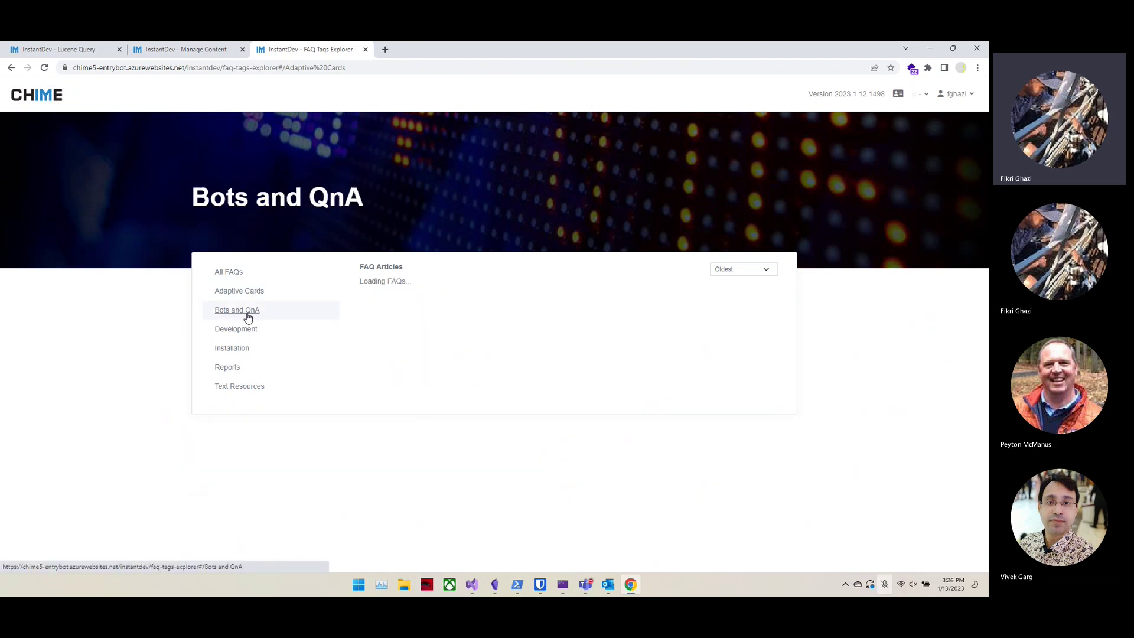
left_click(241, 331)
left_click(230, 348)
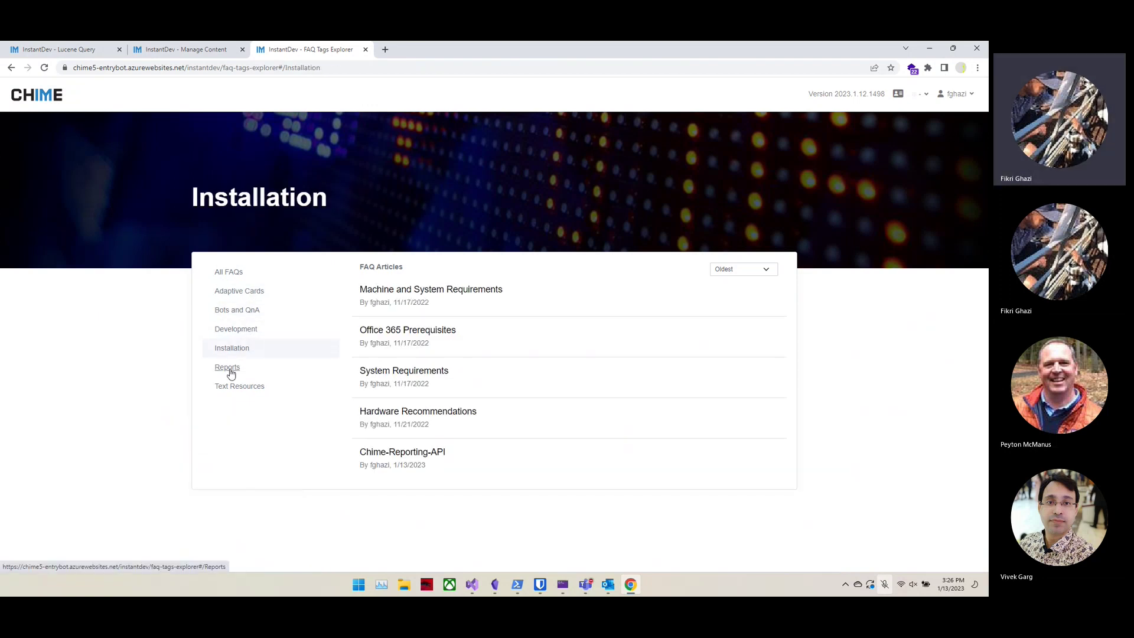
left_click(239, 387)
left_click(242, 292)
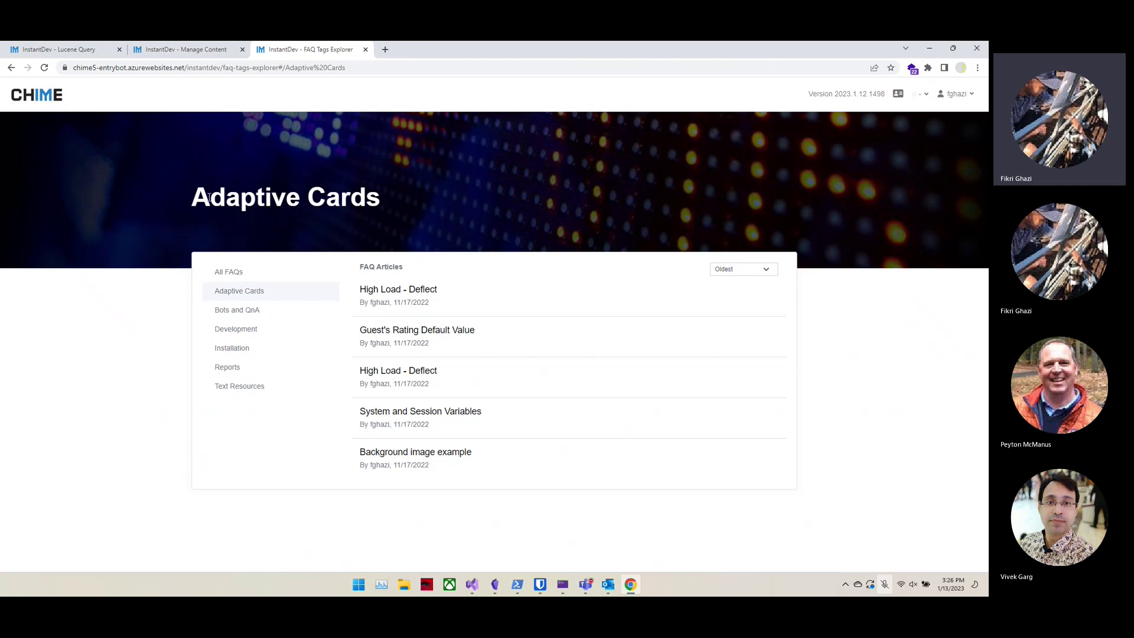
- Inspect the FAQ tags explorer page in the widened developer tools and show its network activity
right_click(493, 172)
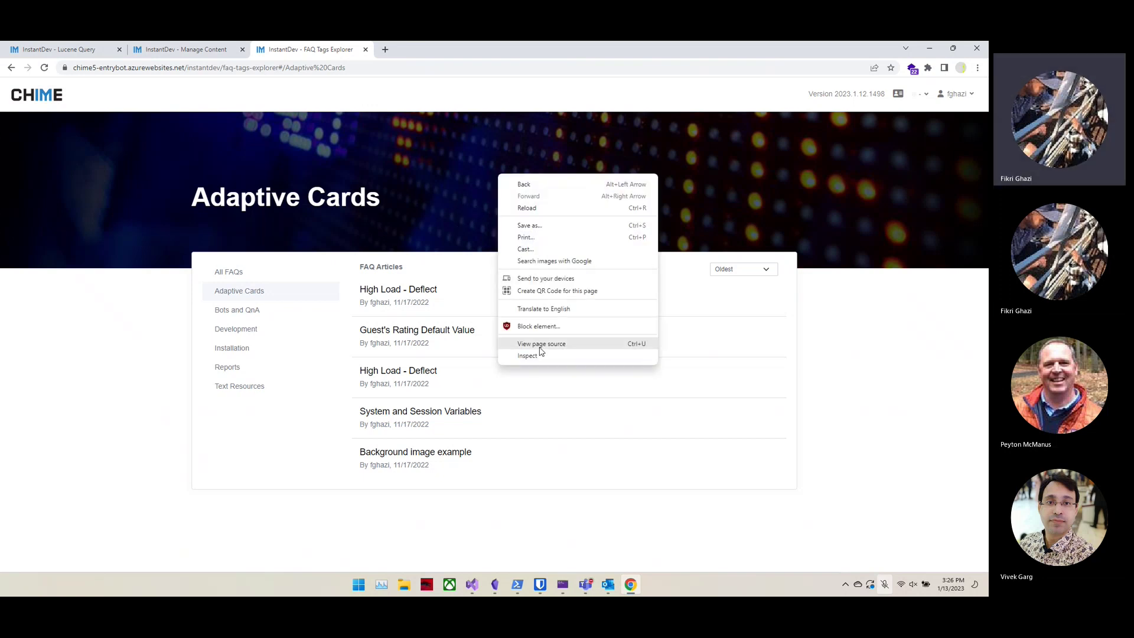
left_click(522, 364)
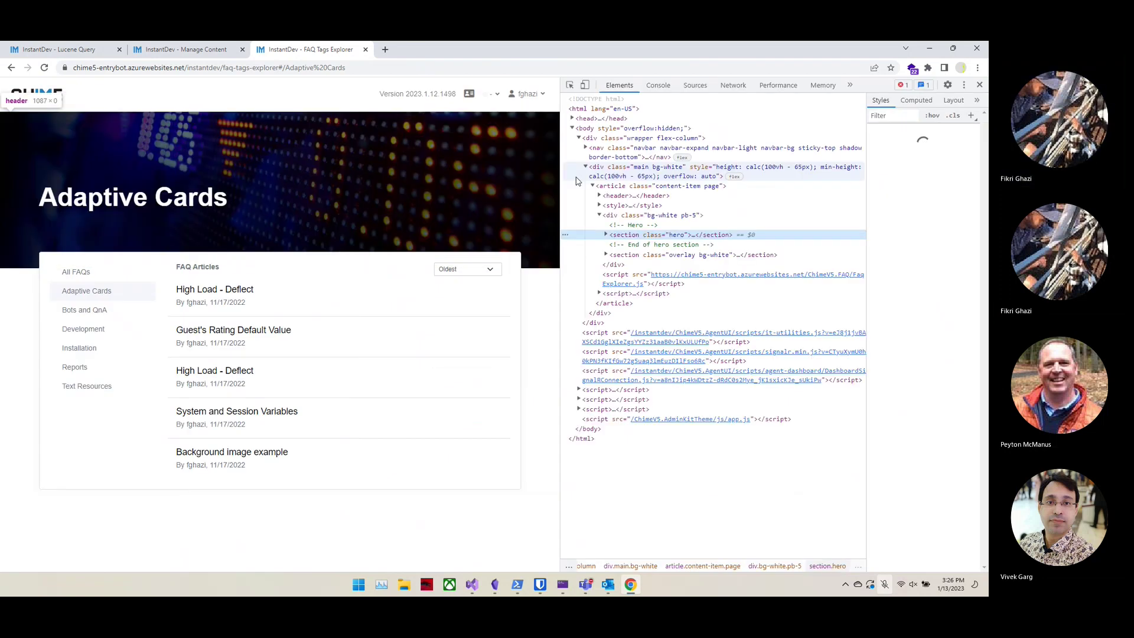
left_click_drag(559, 174, 513, 175)
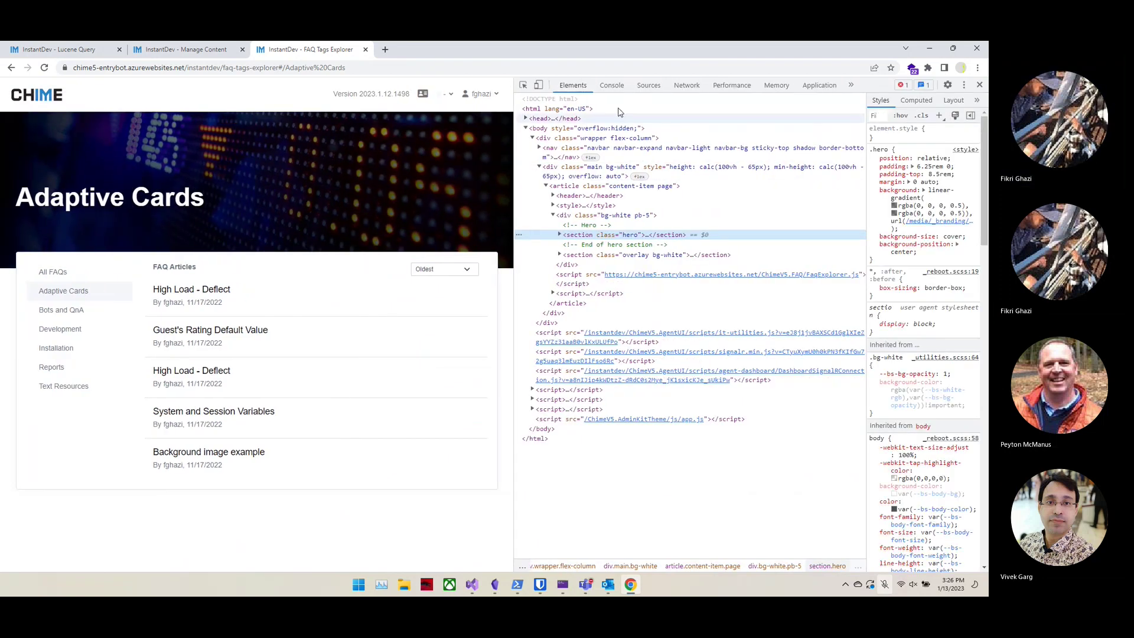
left_click(612, 85)
left_click(649, 86)
left_click(686, 85)
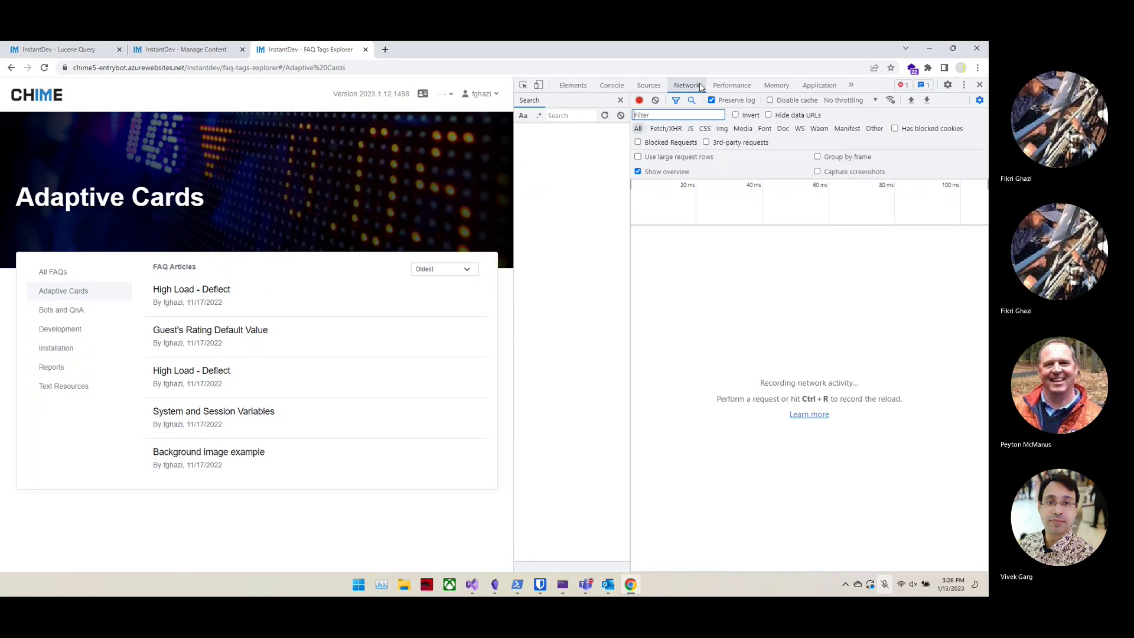
- Load the Bots and QnA FAQs and examine the payload and response preview of the SearchByTag request
left_click(63, 311)
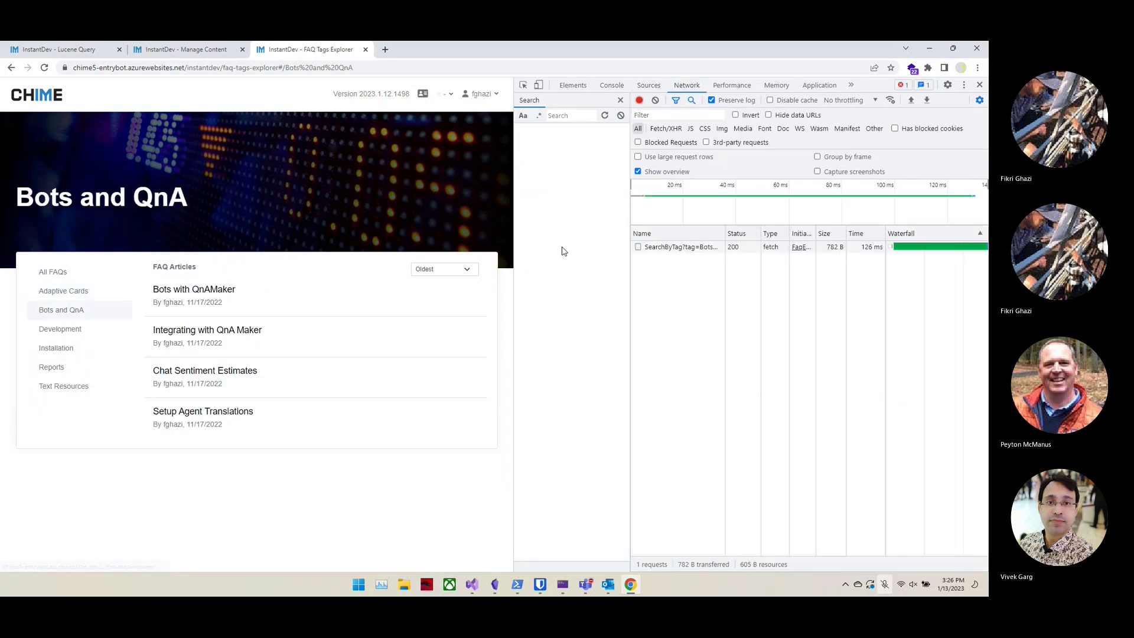
left_click(682, 247)
left_click(783, 233)
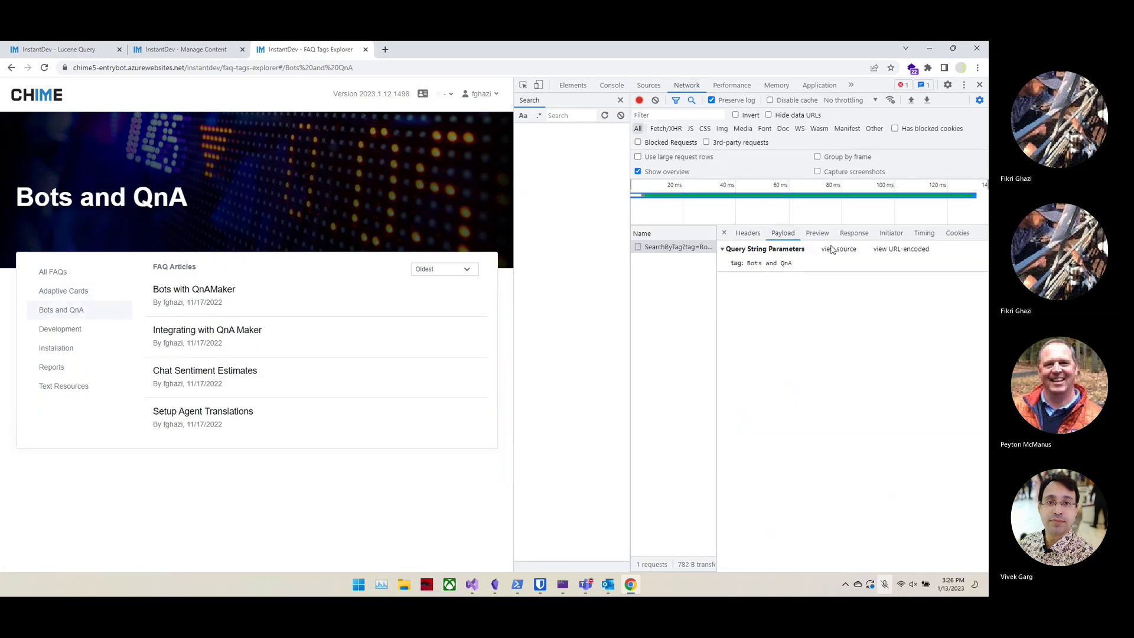
left_click(817, 233)
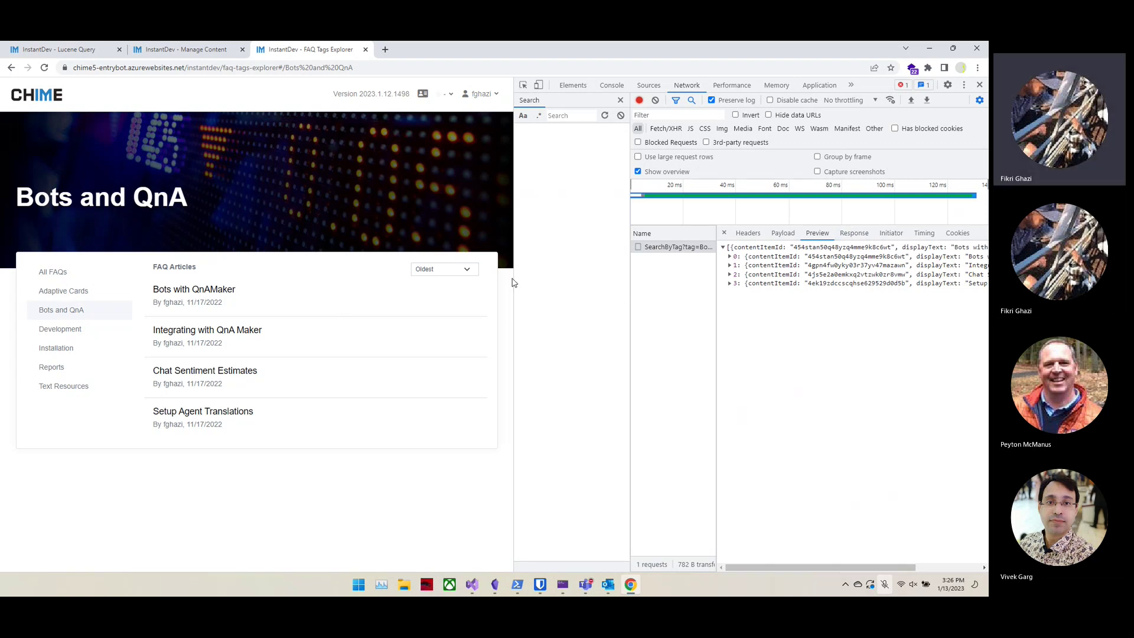
left_click_drag(514, 279, 505, 279)
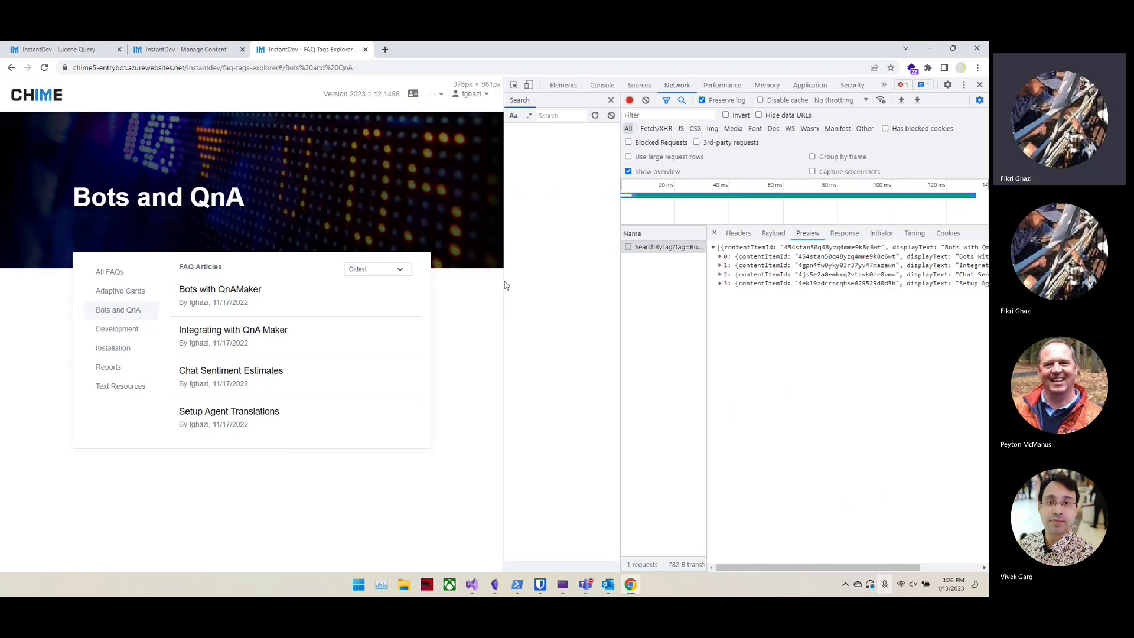
- Load the Adaptive Cards and Development FAQs and preview the response of the Development SearchByTag request
left_click(113, 291)
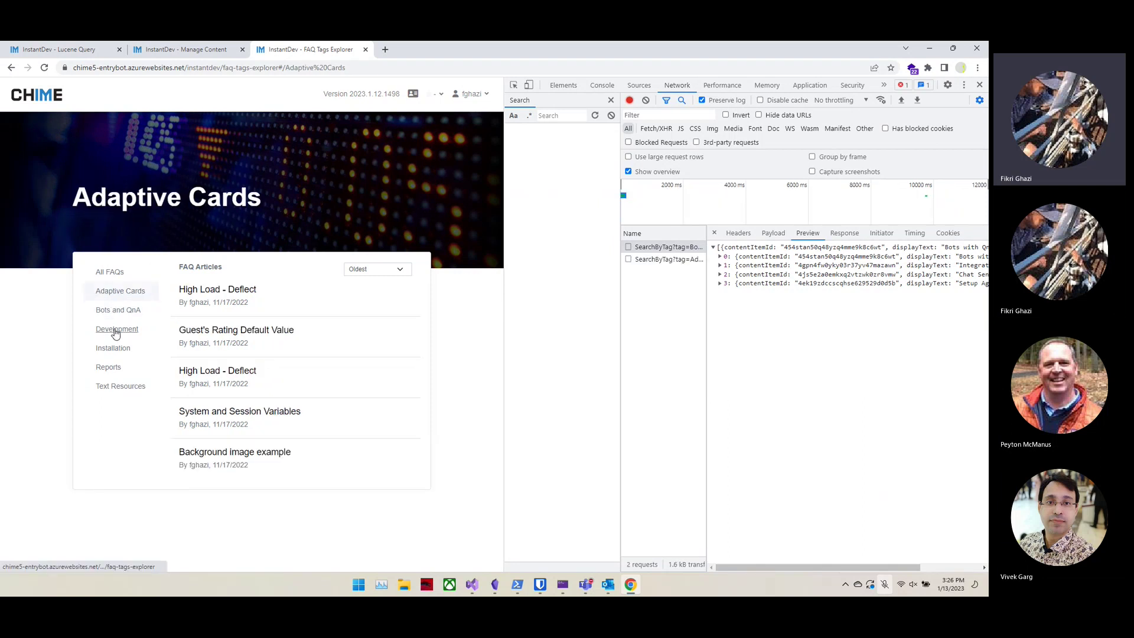
left_click(116, 331)
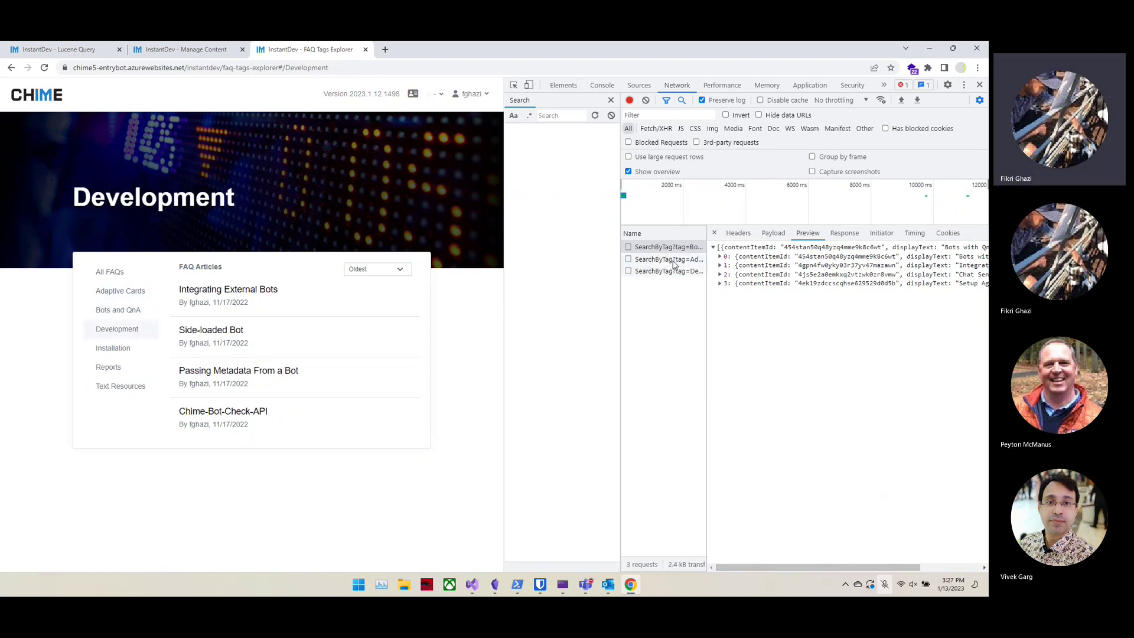
left_click(665, 271)
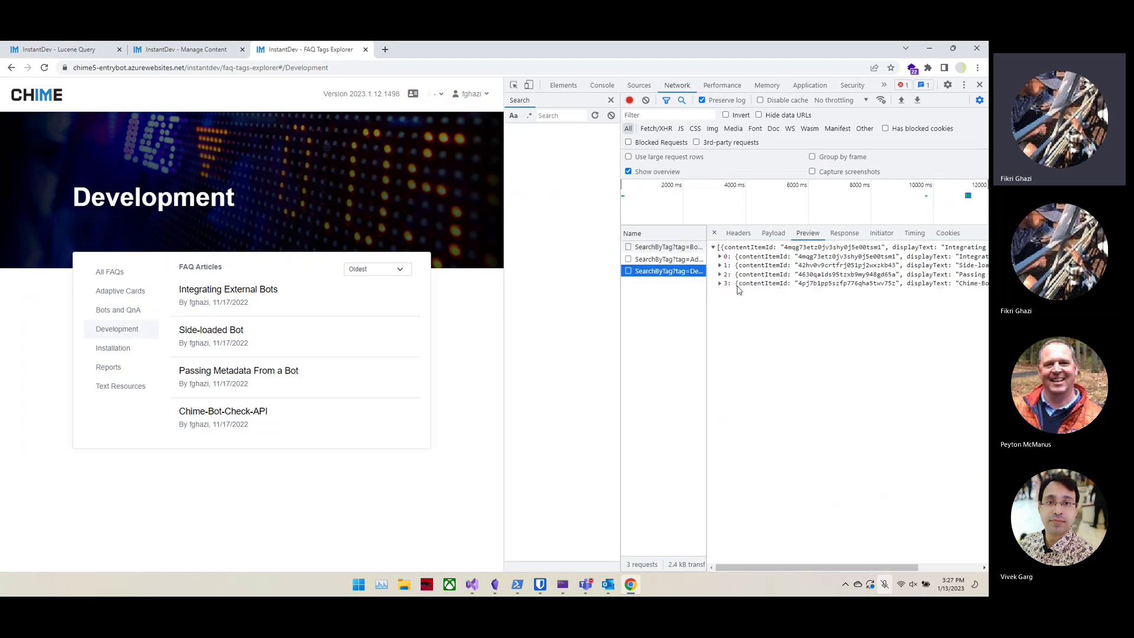
- Examine the fields of the first article in the Development response, and list the Installation and Reports FAQs
left_click(114, 352)
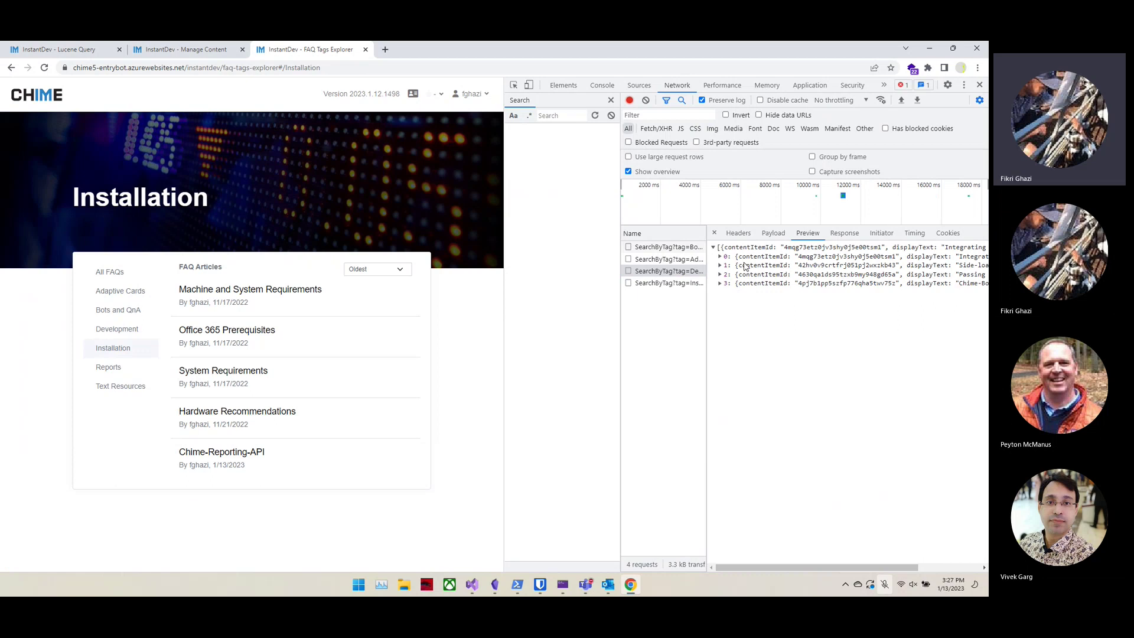
left_click(763, 258)
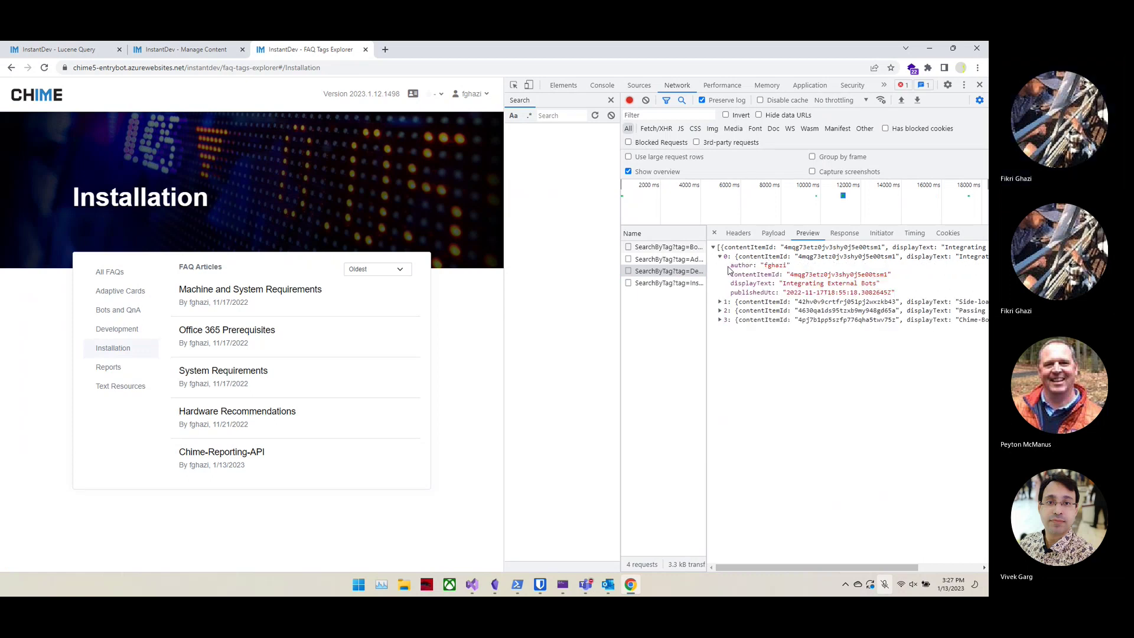
left_click_drag(730, 264, 839, 282)
left_click(853, 284)
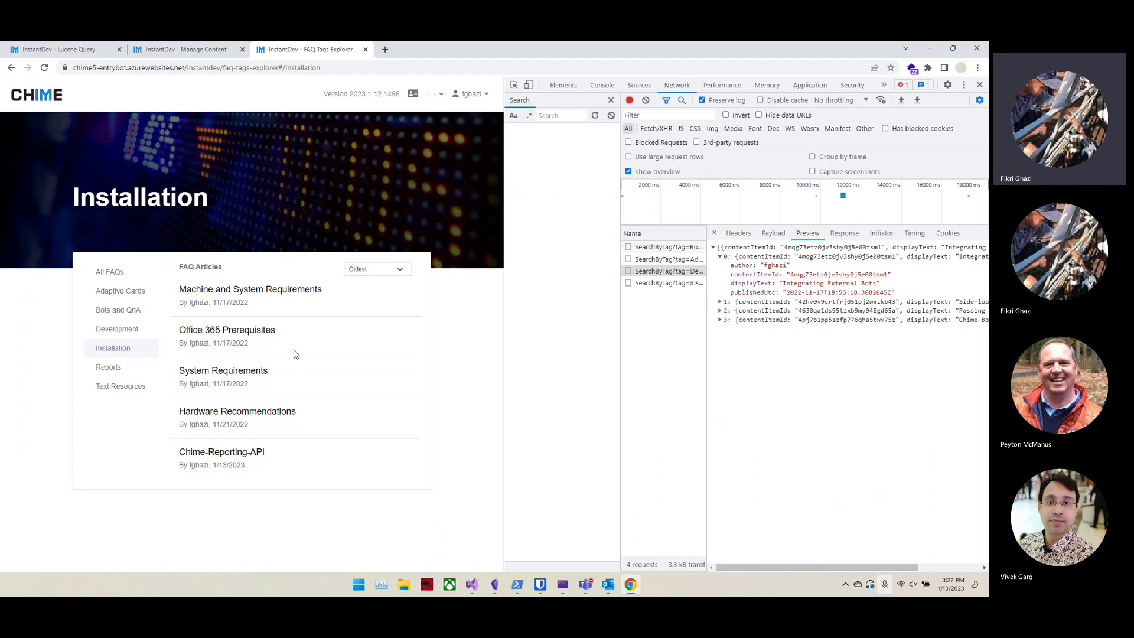
left_click(109, 368)
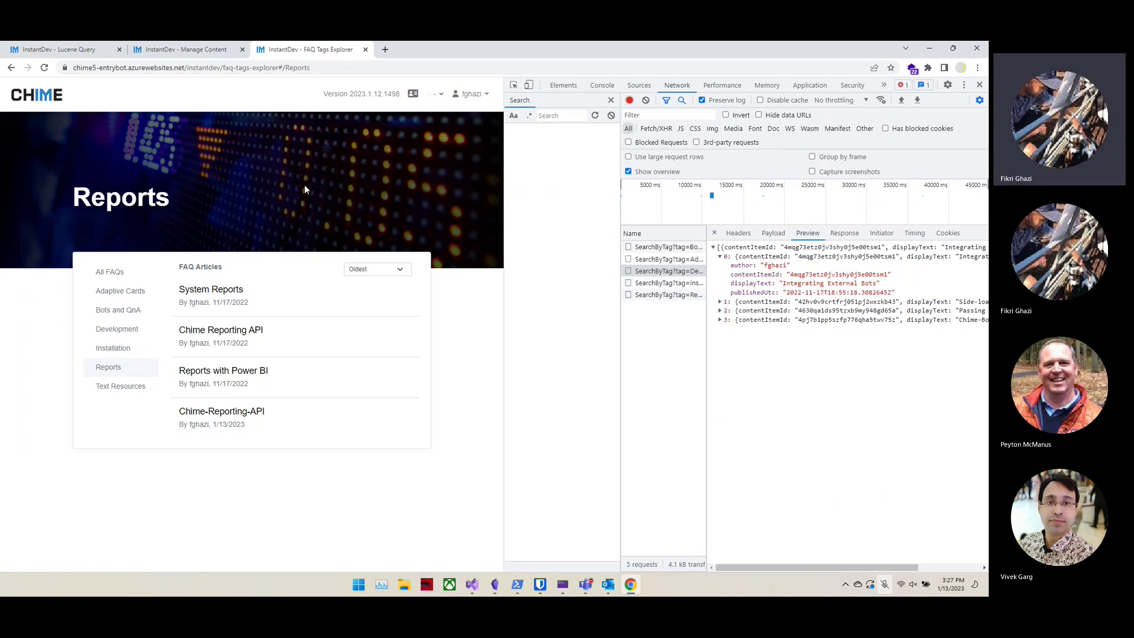
- List the Text Resources FAQs, read through the "End chat button in agent messages" article, and return to the FAQ list
left_click(129, 387)
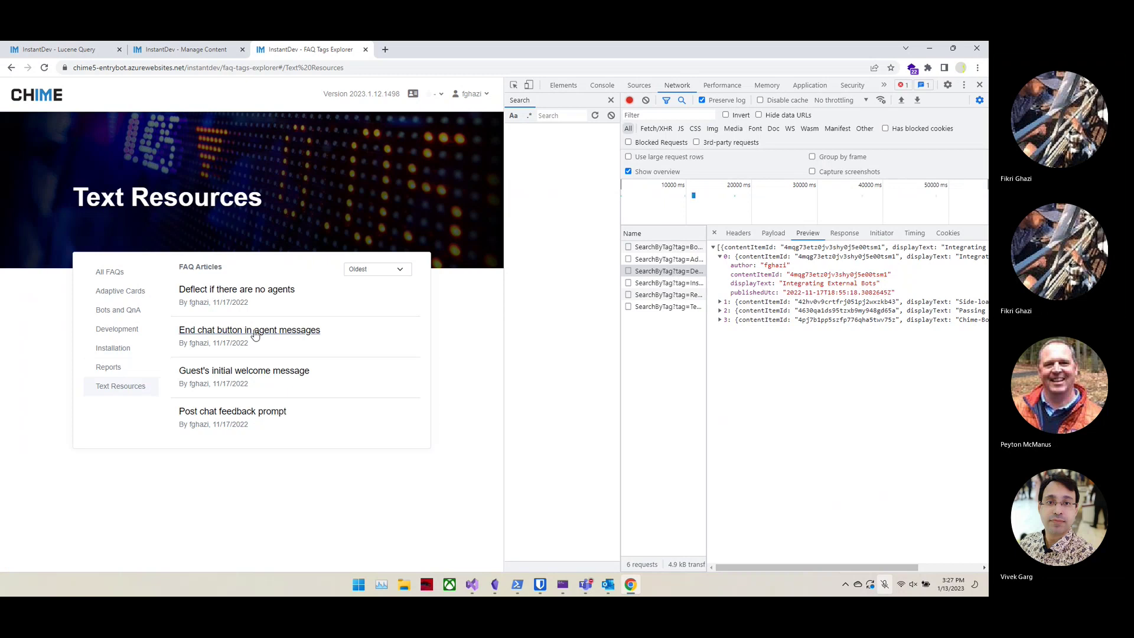
left_click(235, 337)
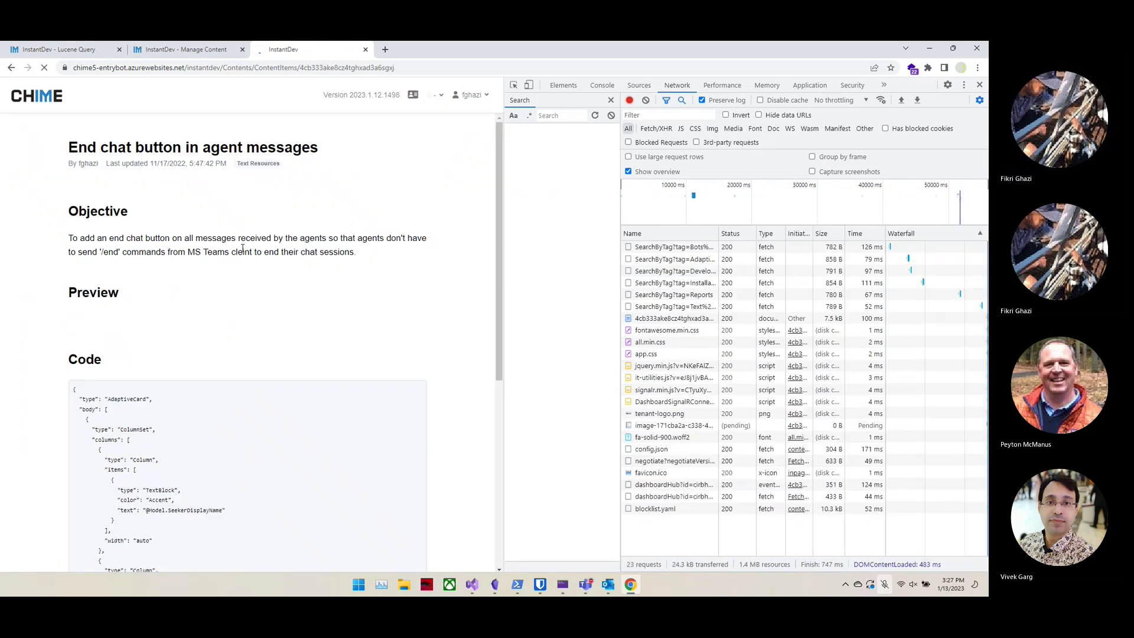
scroll(281, 273, "down", 1)
scroll(198, 198, "up", 1)
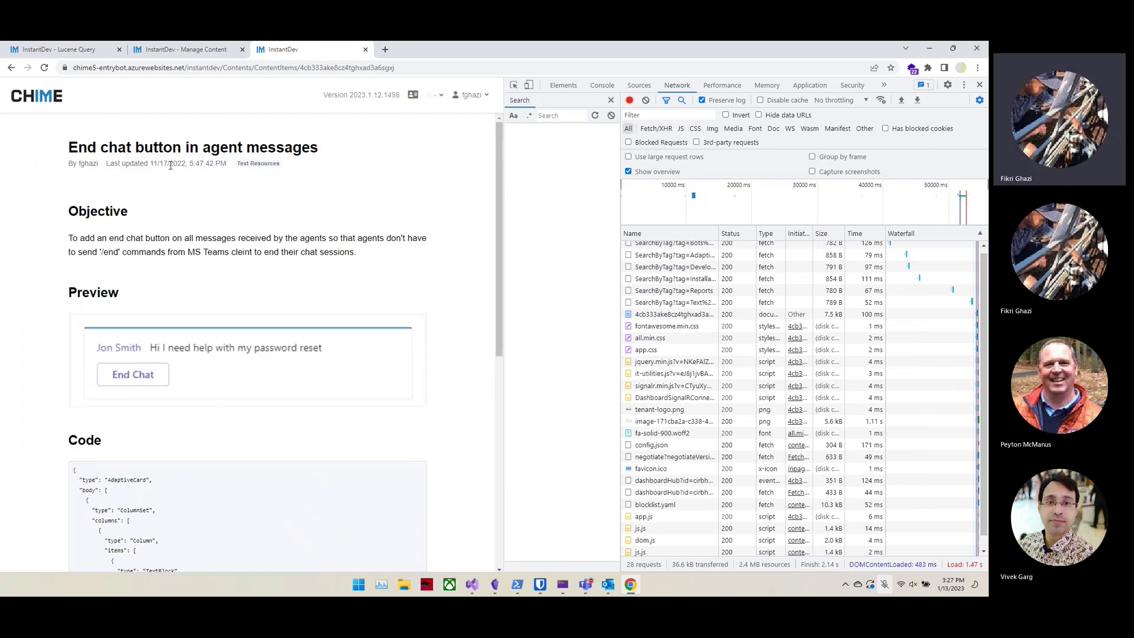
scroll(415, 269, "down", 7)
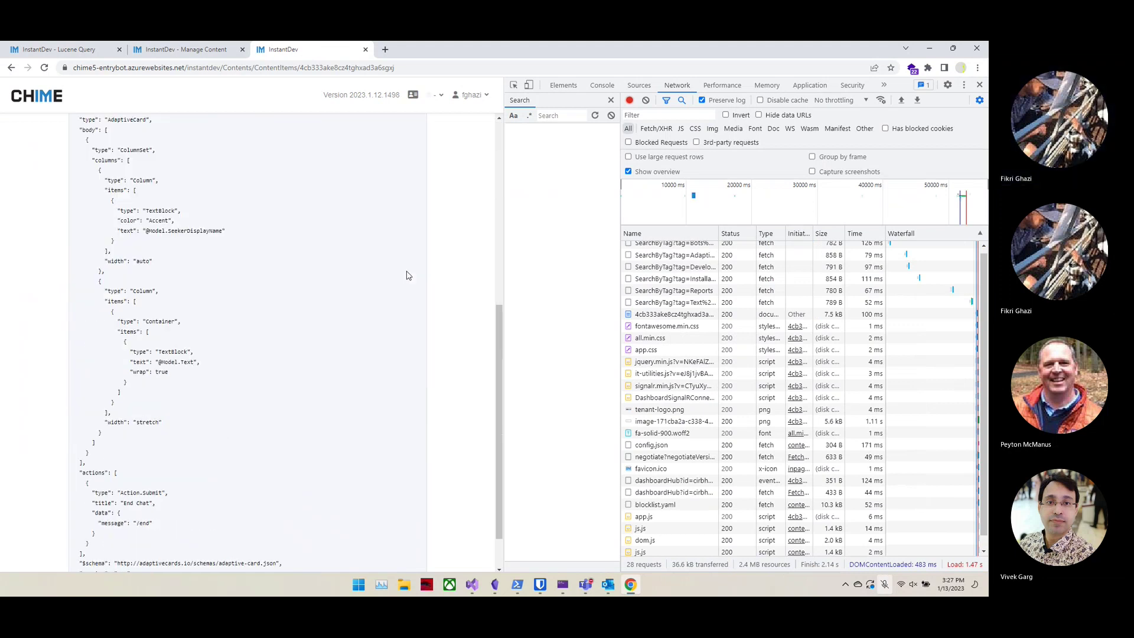
scroll(389, 293, "up", 8)
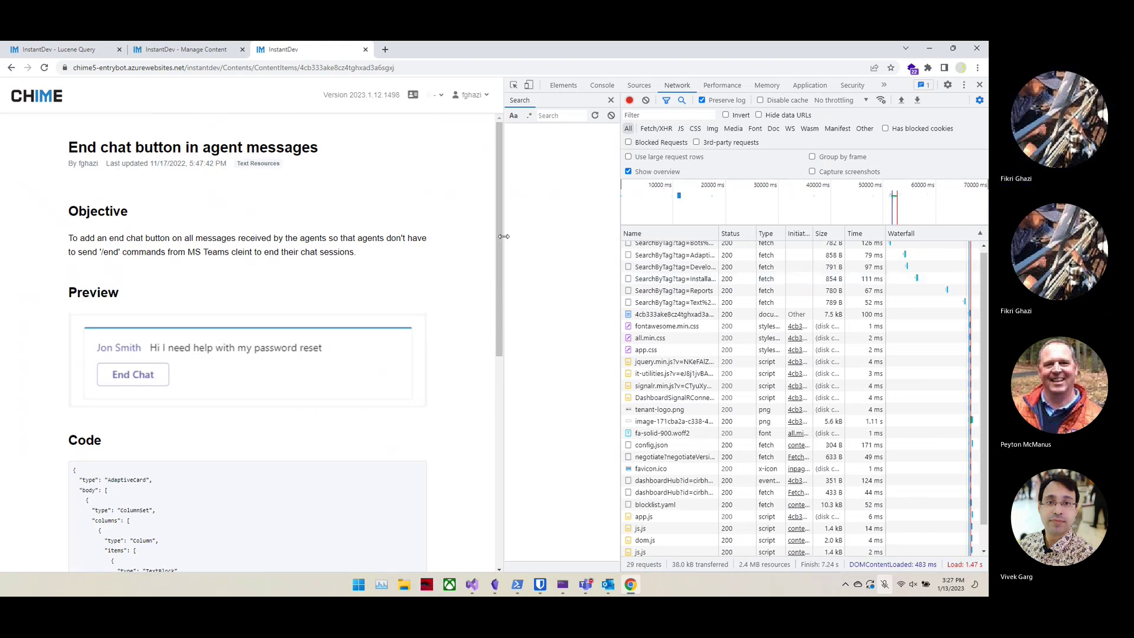
left_click(13, 67)
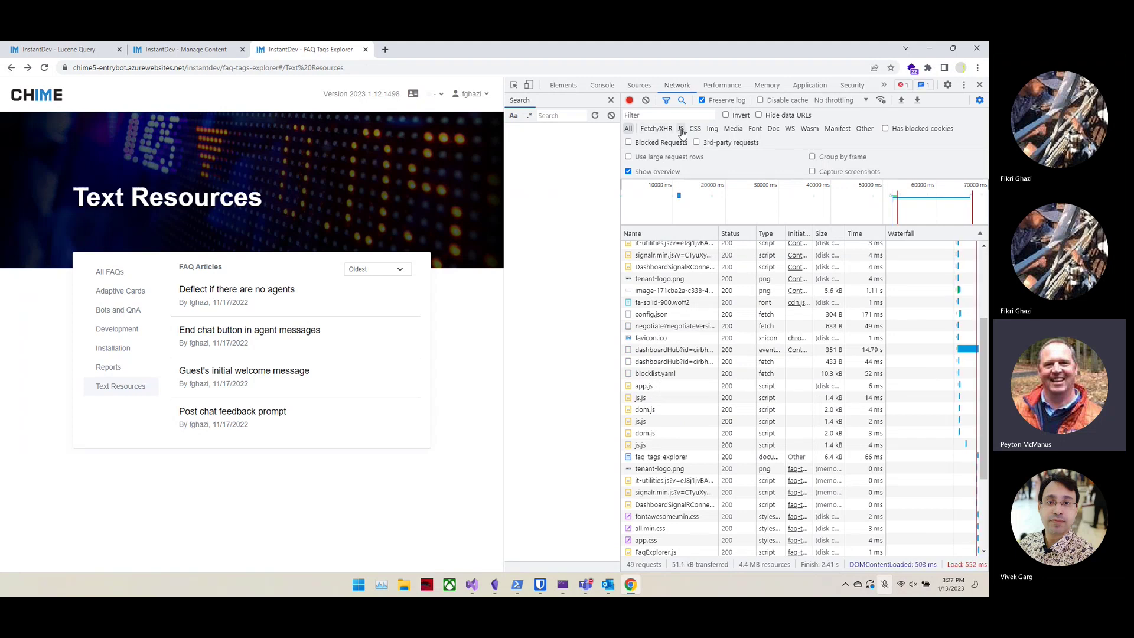
- Filter the network requests to Fetch/XHR and copy the request URL of the Bots and QnA SearchByTag request from its headers
left_click(662, 129)
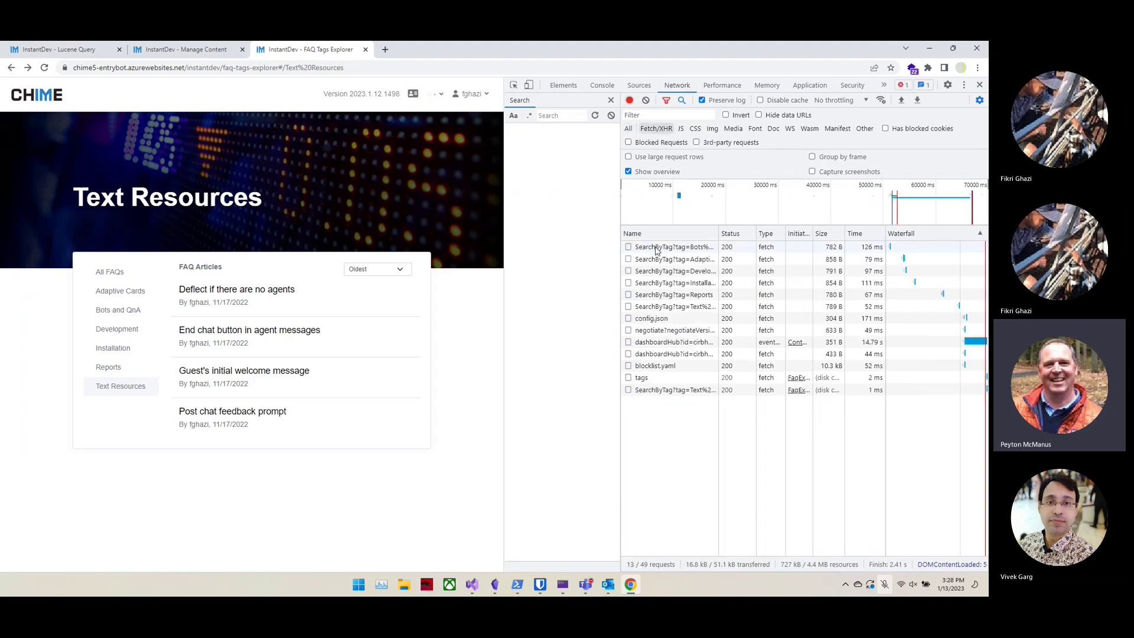
left_click(701, 252)
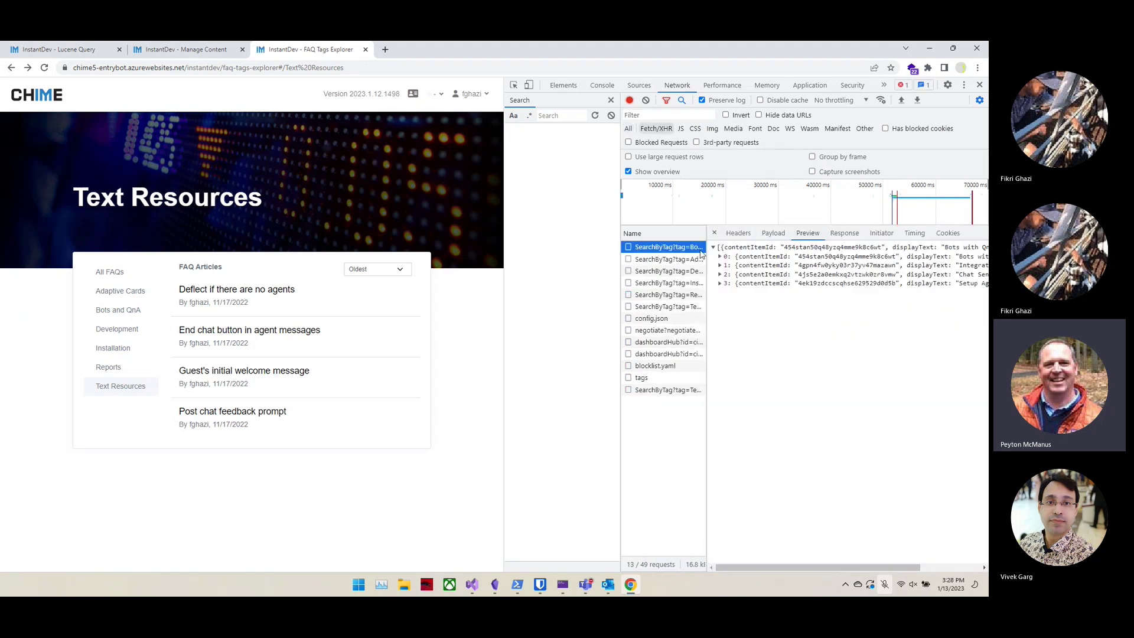
left_click(738, 234)
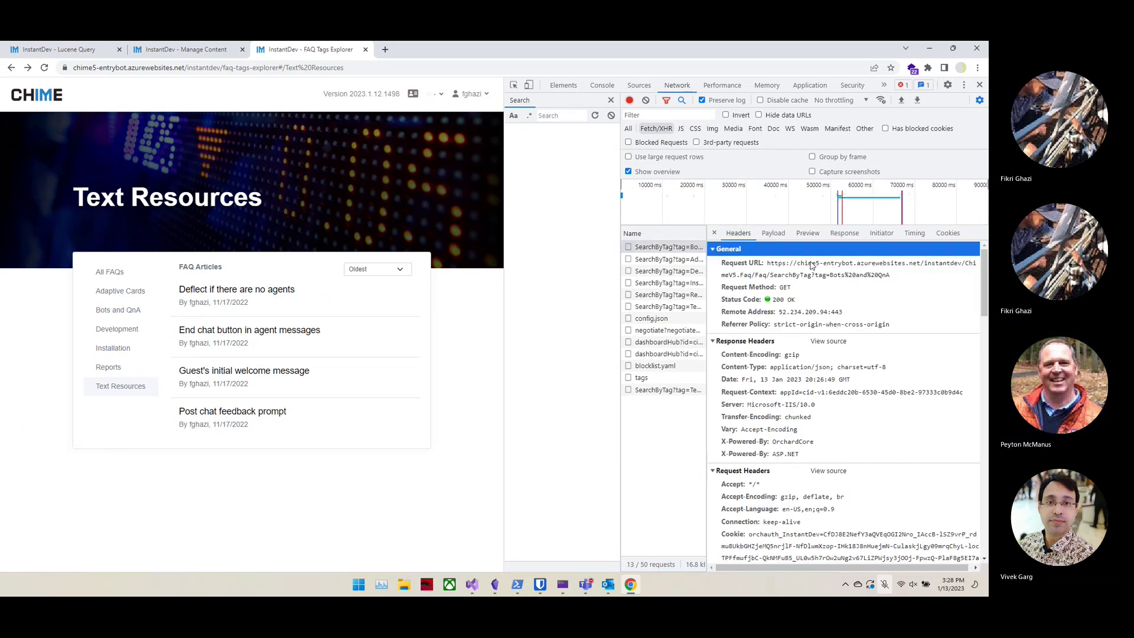
triple_click(769, 266)
key("ctrl+c")
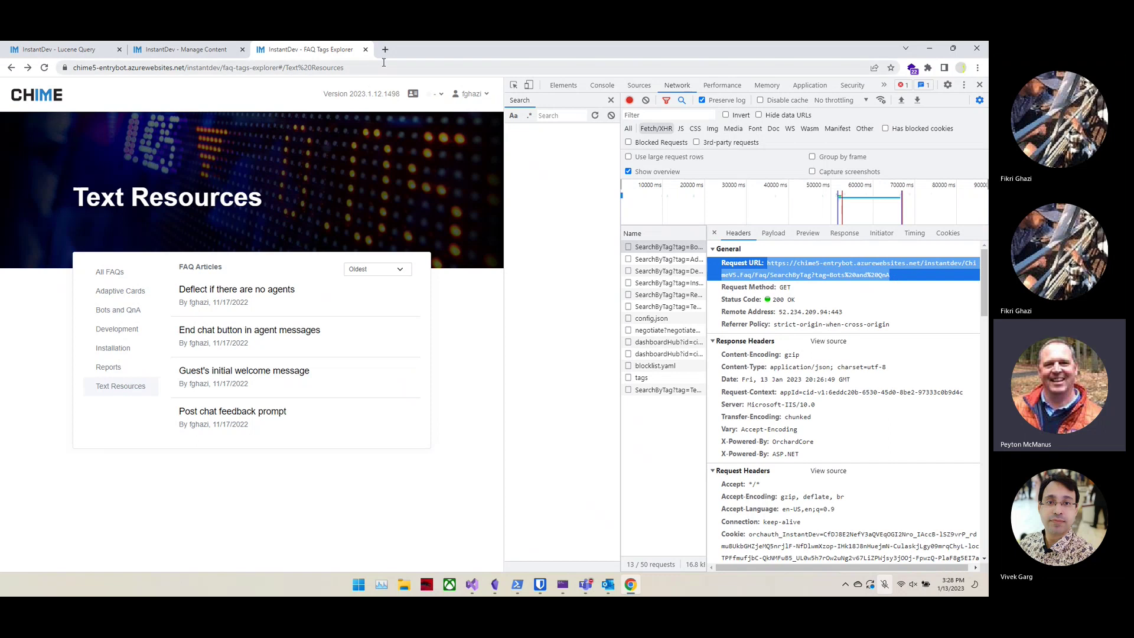
- Open the copied SearchByTag URL in a separate browser tab, examine the enlarged JSON response, and close that tab
left_click(385, 49)
key("ctrl+v")
key("Return")
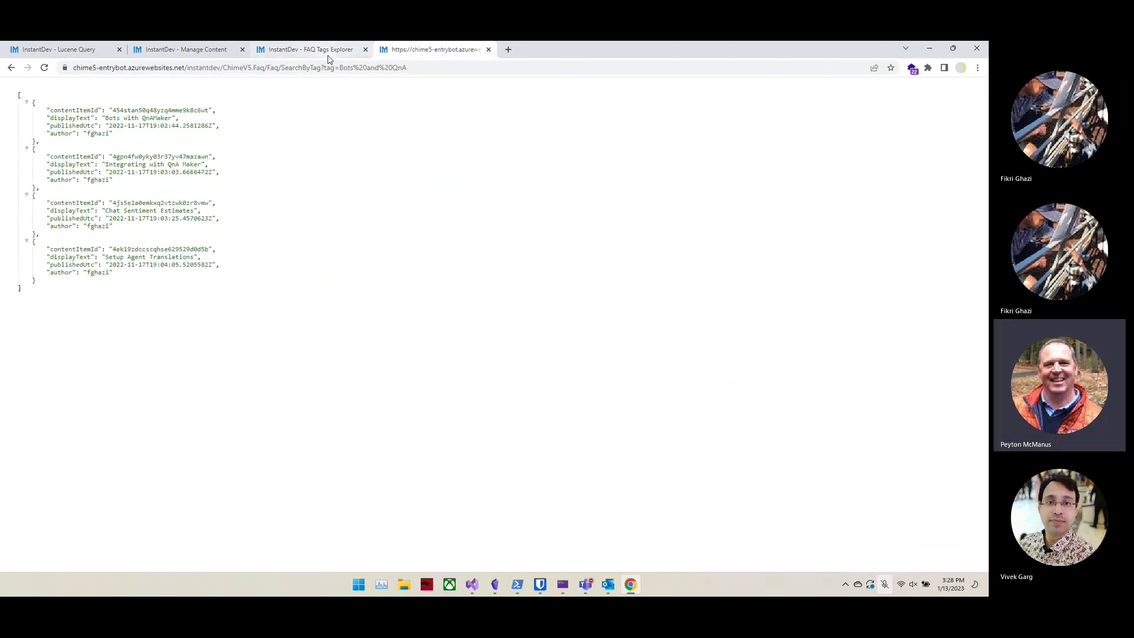
scroll(301, 211, "up", 3, "ctrl")
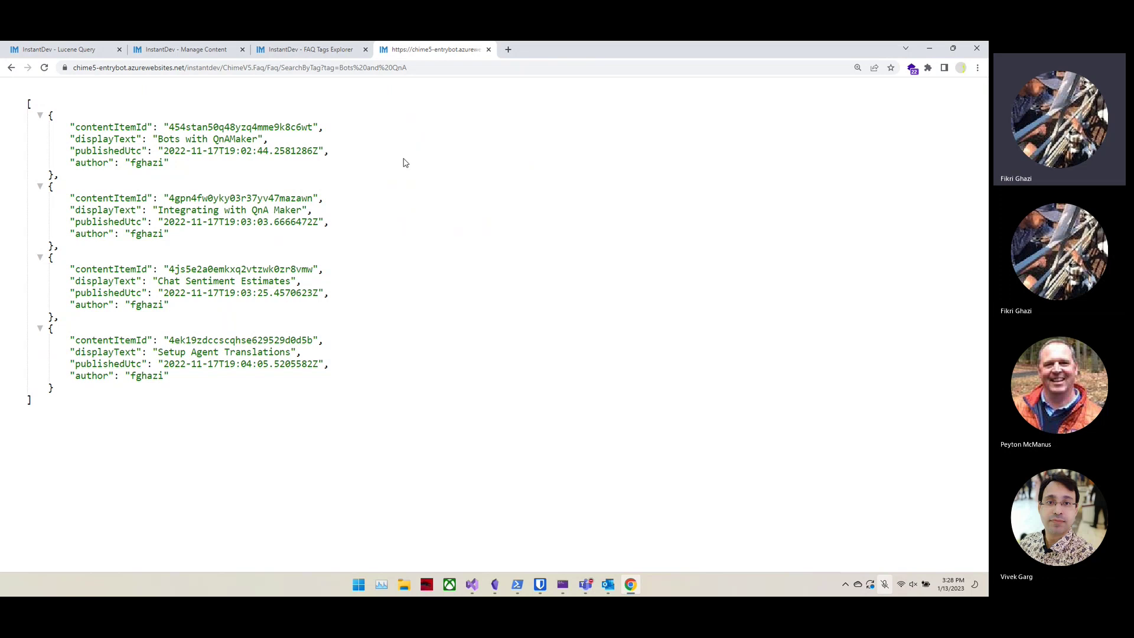
key("ctrl+0")
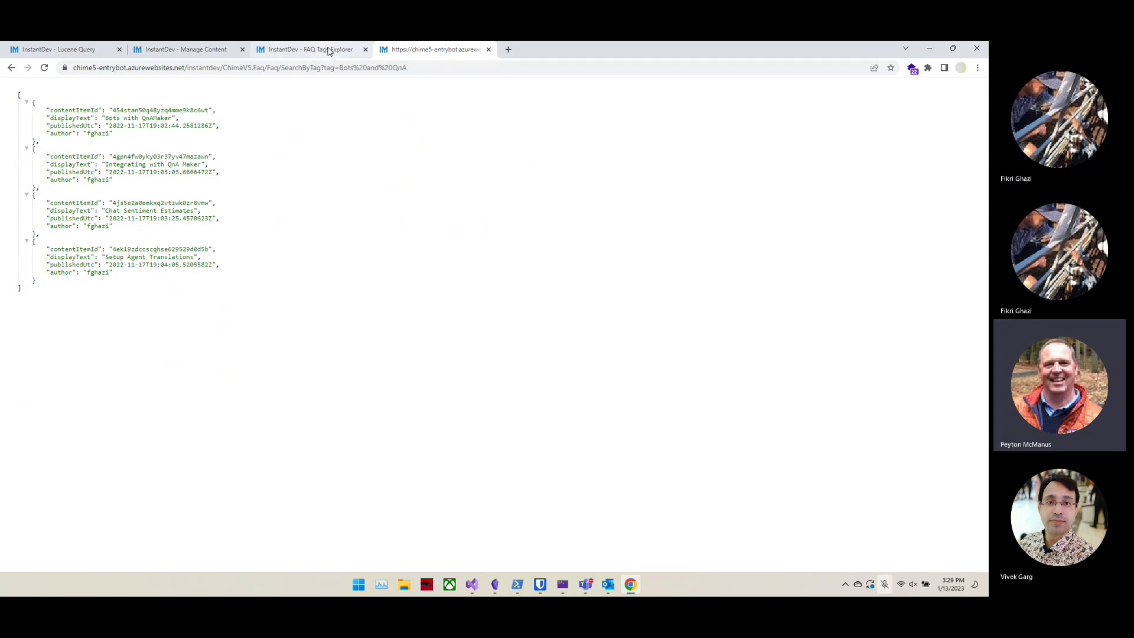
left_click(488, 51)
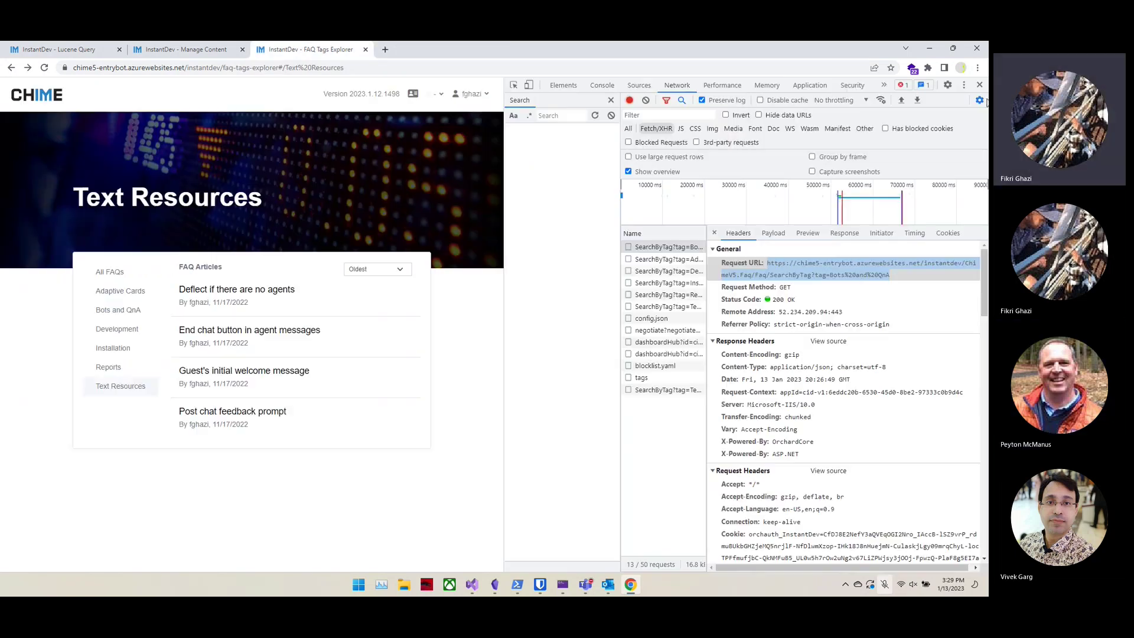
- Close the developer tools and point out the Text Resources heading on the FAQ tags explorer page
left_click(983, 84)
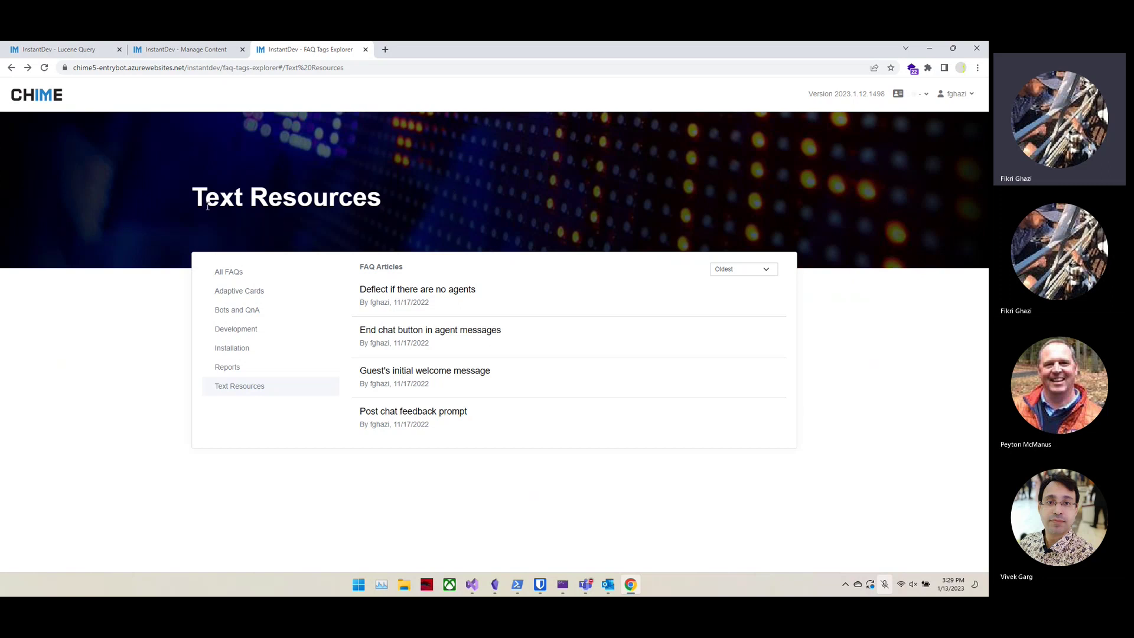
left_click_drag(197, 201, 425, 210)
left_click(426, 211)
- Switch to Visual Studio and open landing-page.recipe.json from the Migrations folder of the ChimeV5.Pages project
left_click(471, 584)
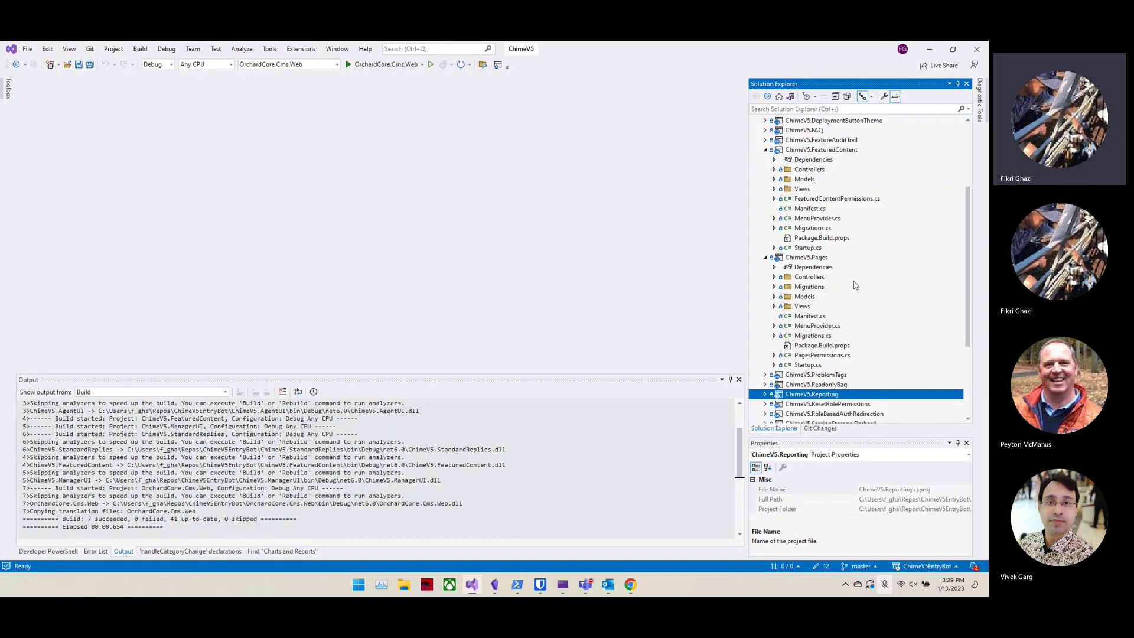
double_click(825, 152)
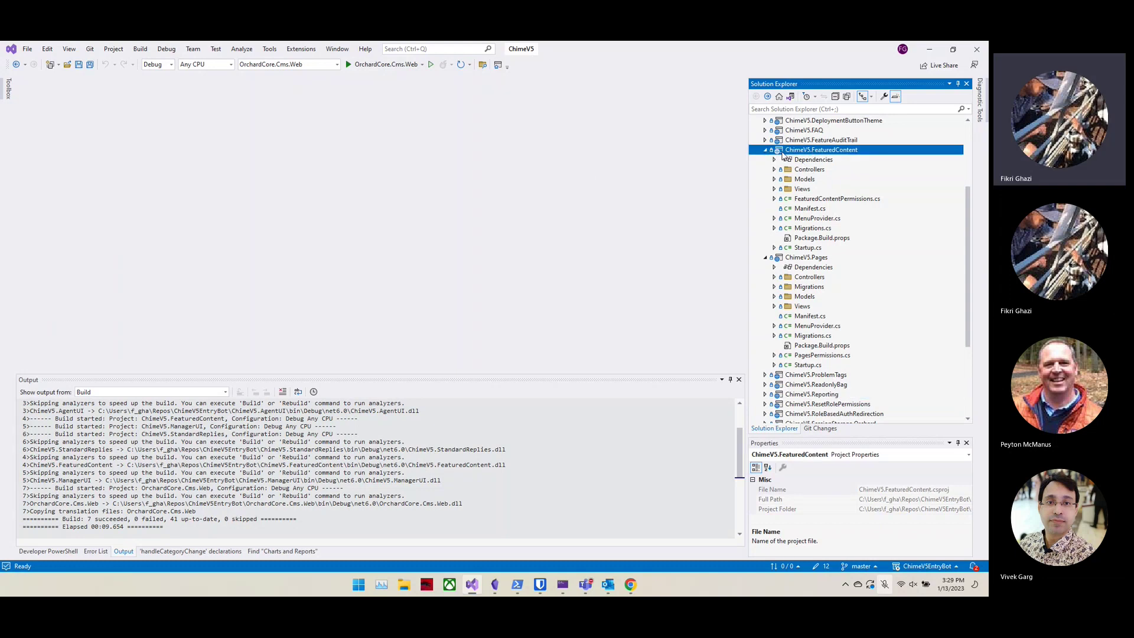
double_click(804, 260)
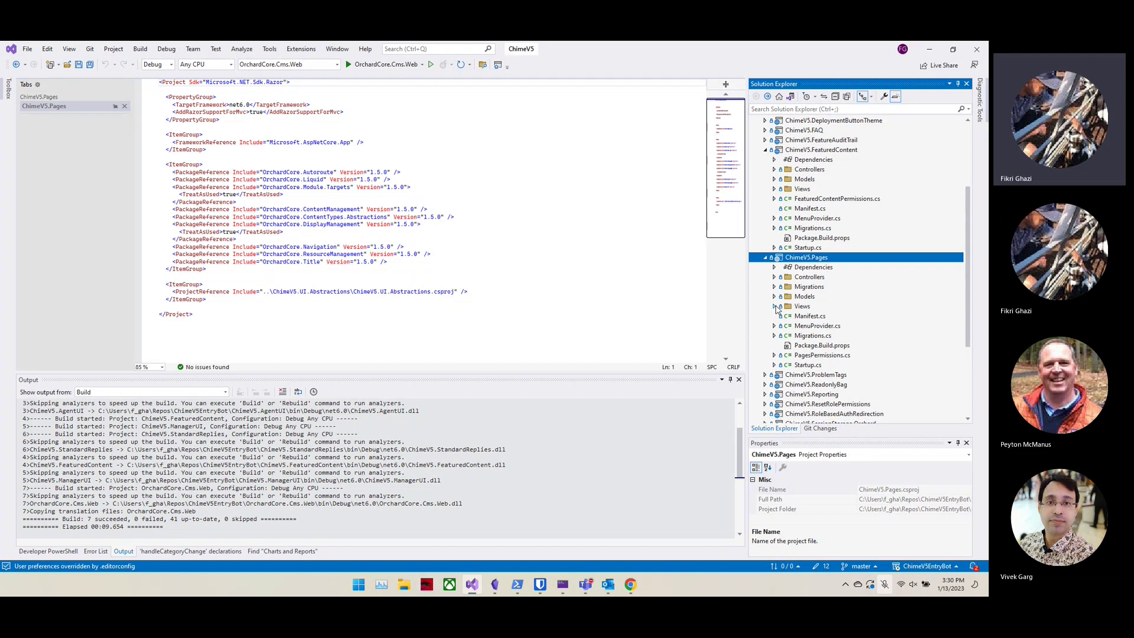
left_click(774, 287)
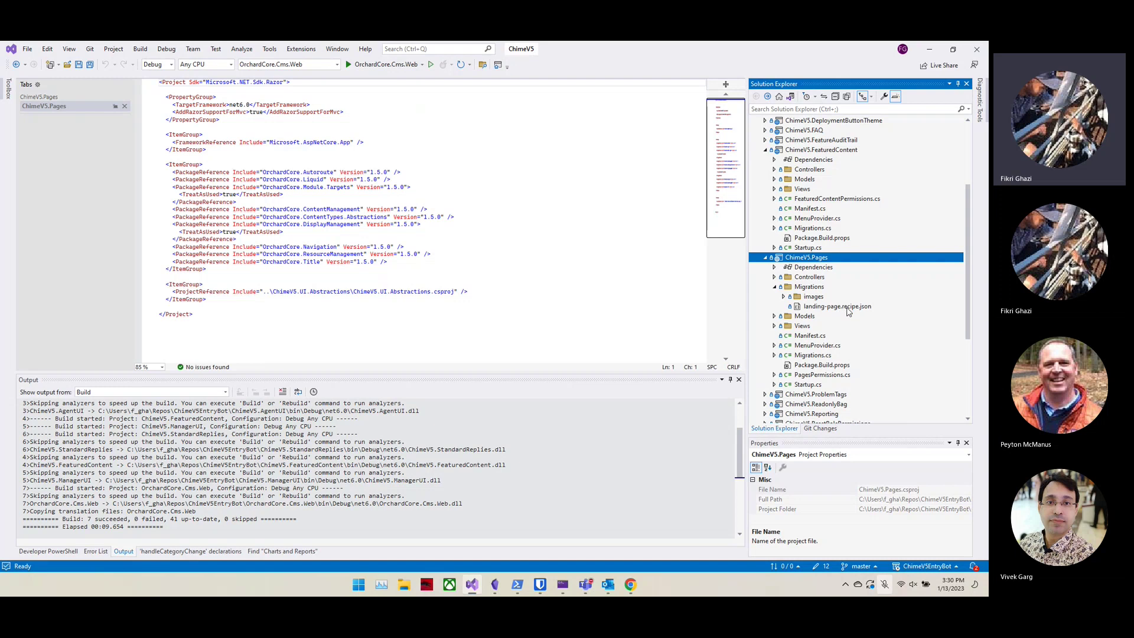
double_click(819, 308)
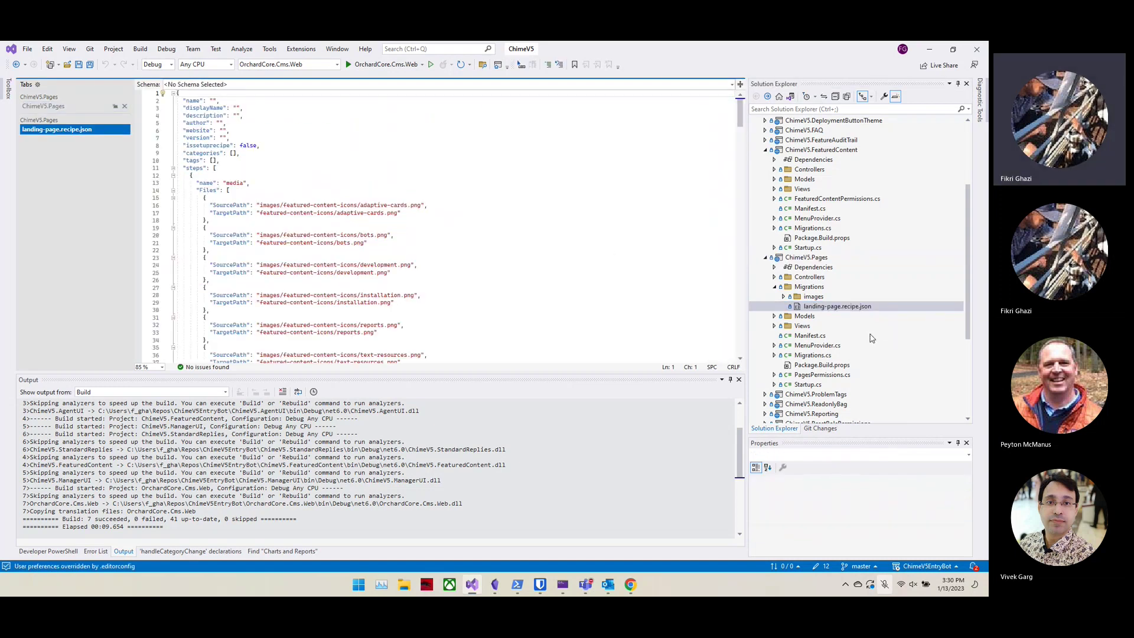
- Examine the media file entries and the featured content item definitions in landing-page.recipe.json
scroll(537, 247, "down", 3)
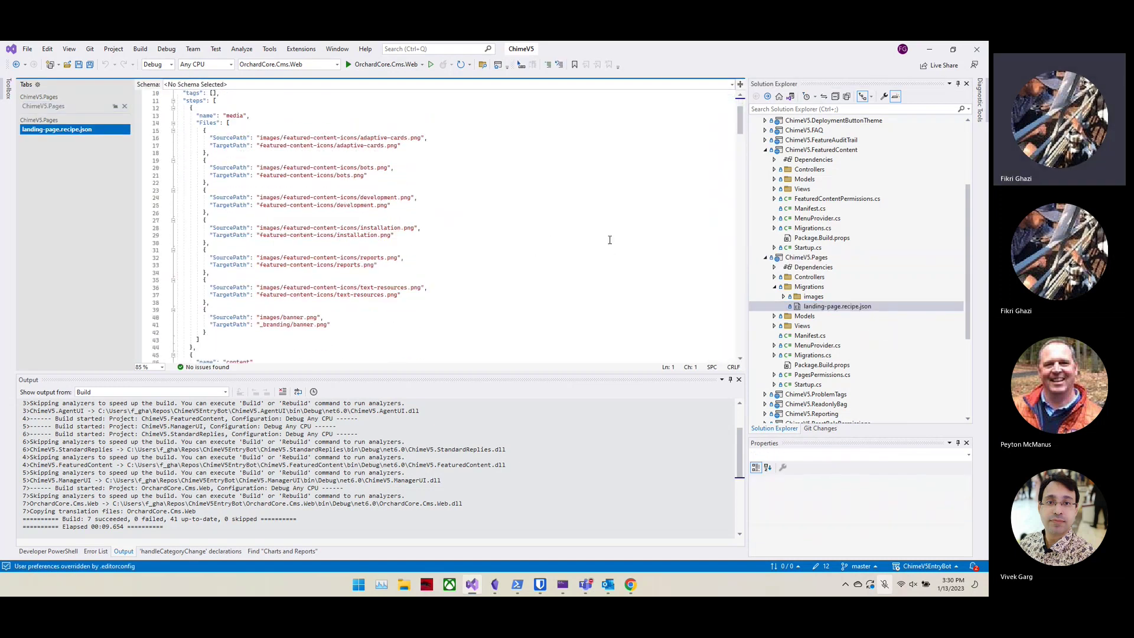
left_click_drag(196, 124, 319, 339)
left_click(321, 325)
scroll(384, 313, "down", 12)
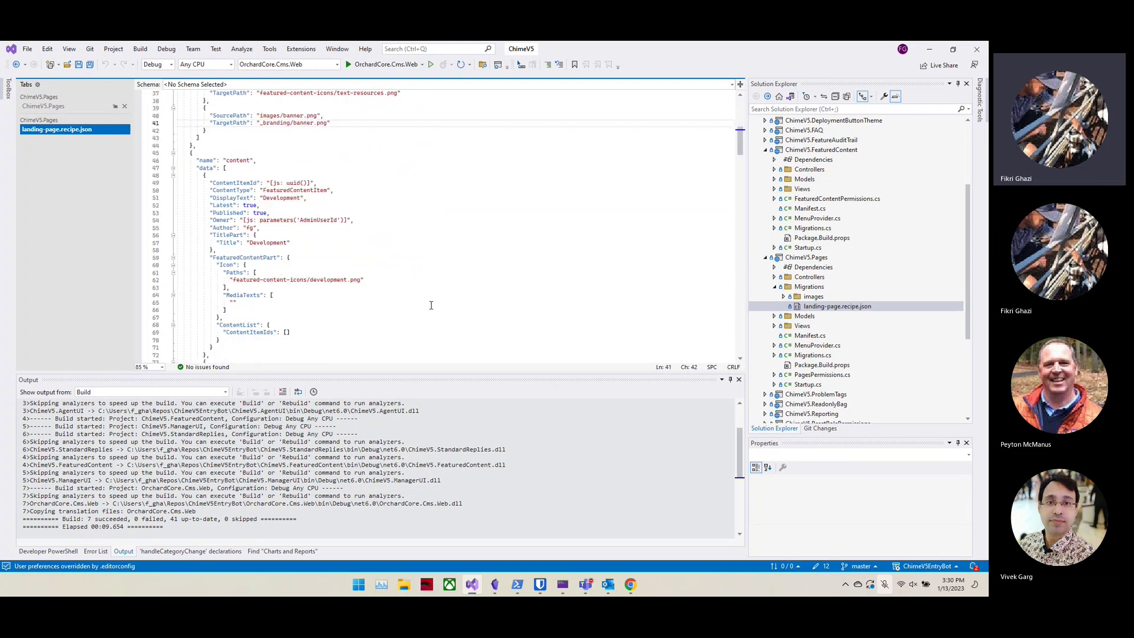
scroll(466, 295, "down", 7)
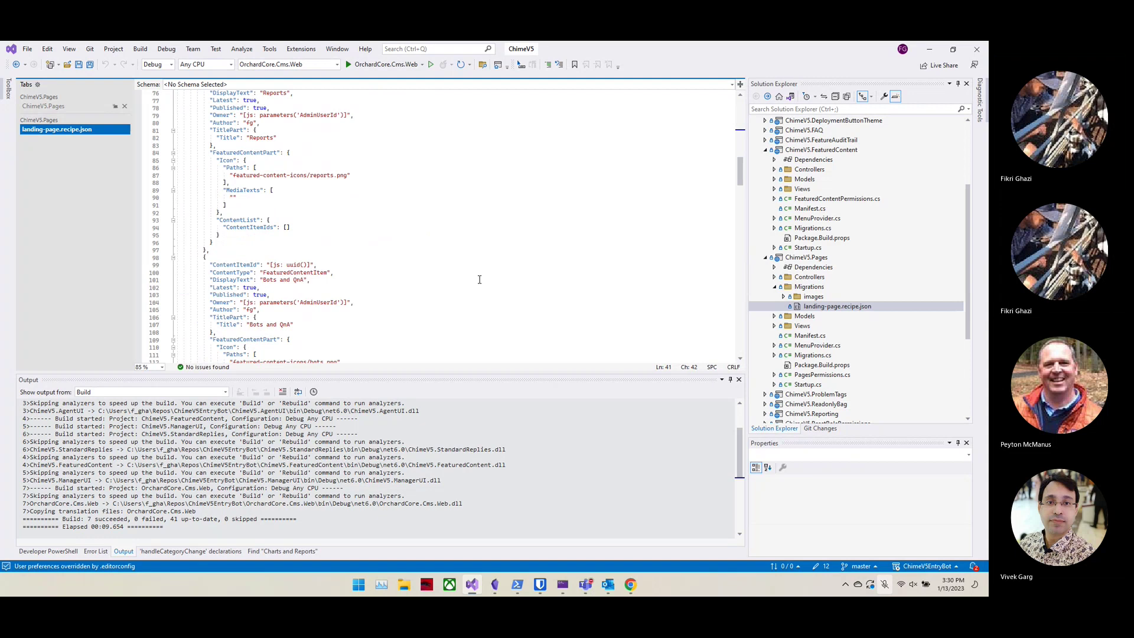
scroll(232, 167, "up", 6)
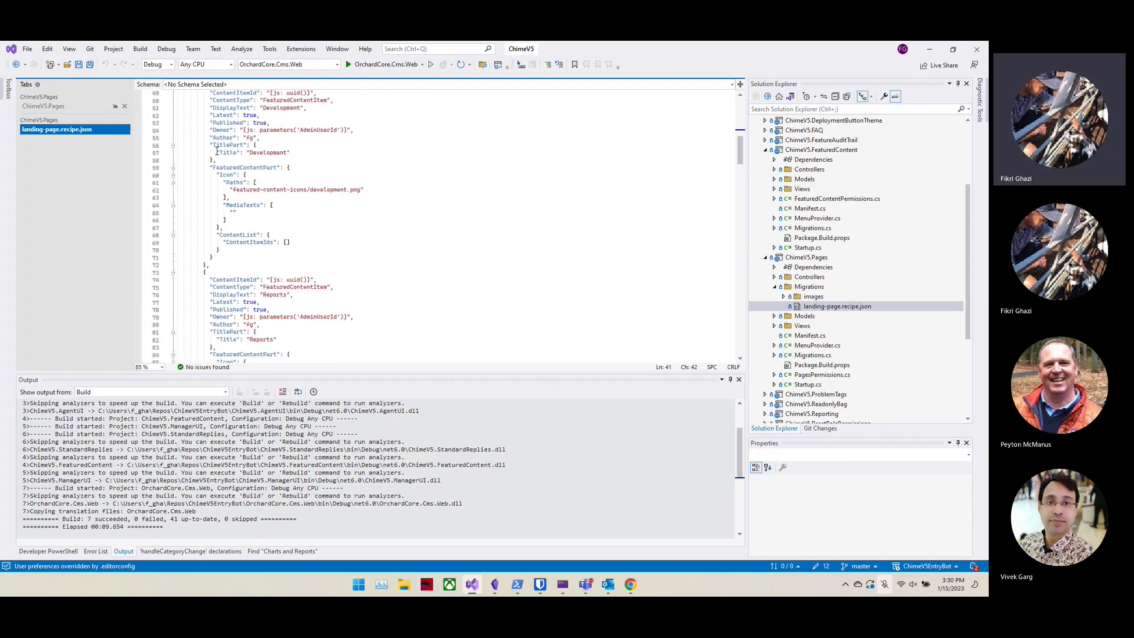
scroll(248, 266, "down", 2)
scroll(209, 238, "down", 14)
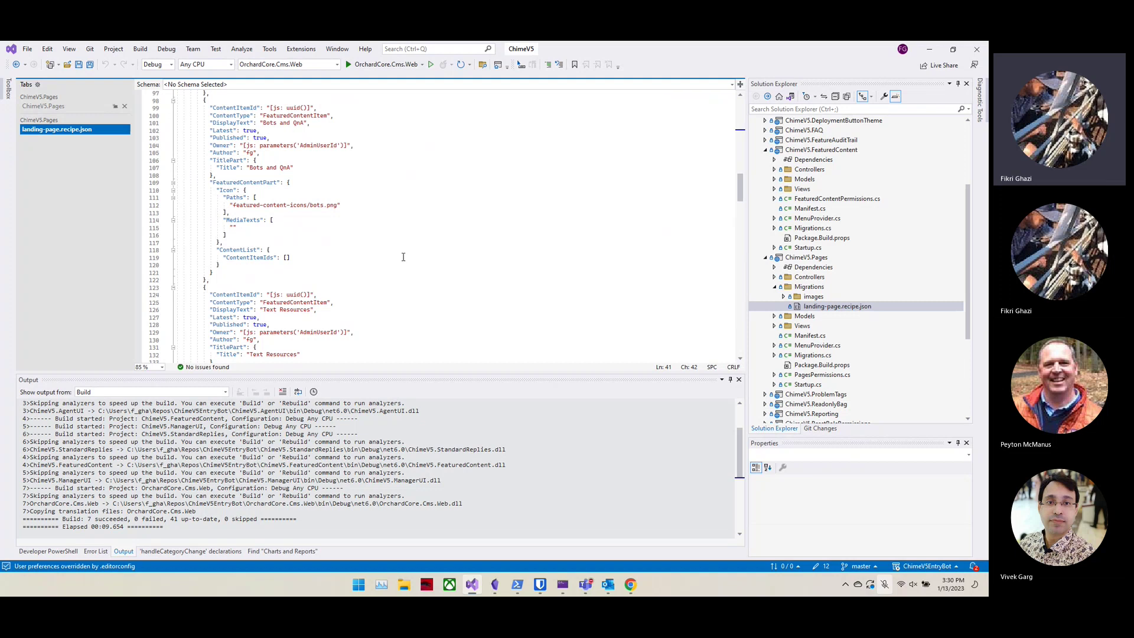
scroll(590, 219, "down", 1)
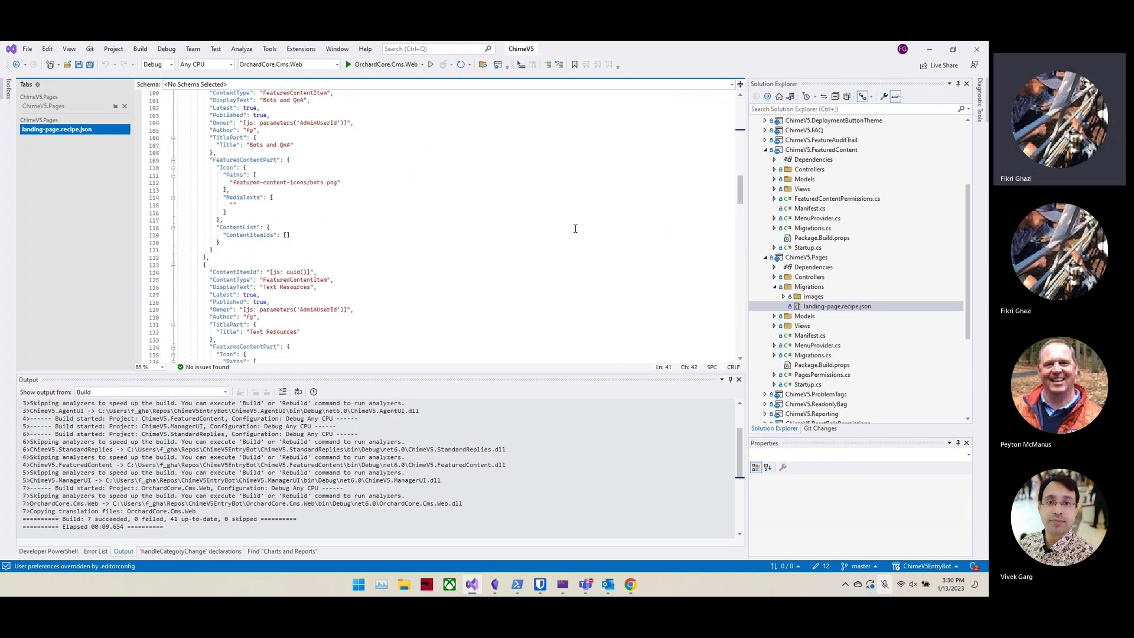
scroll(576, 288, "down", 4)
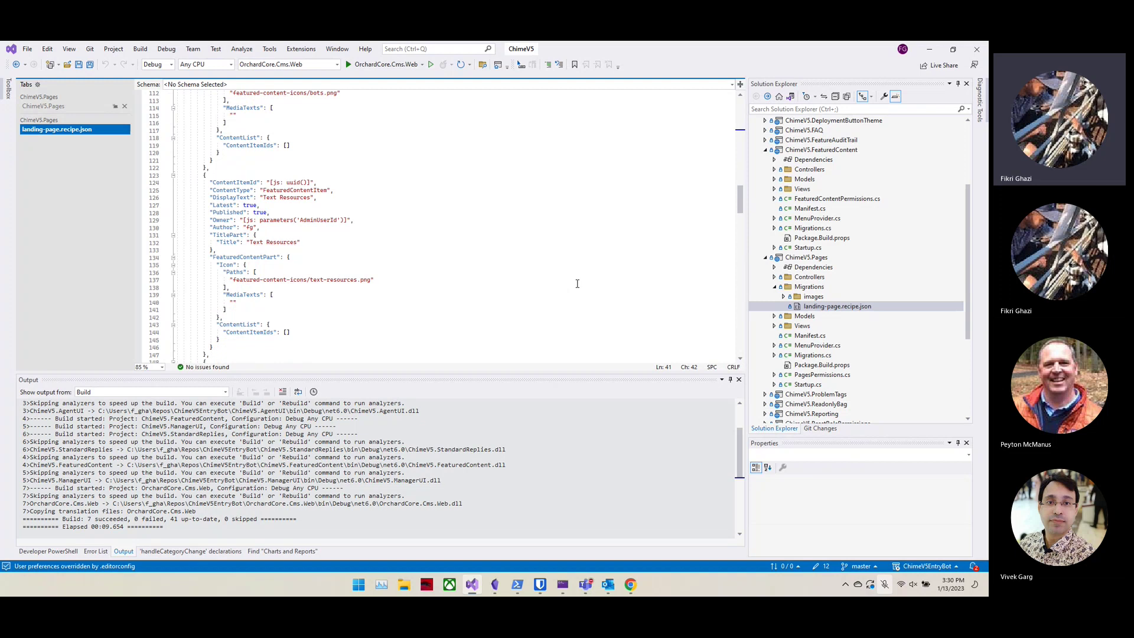
- View the project files of the ChimeV5.Pages and ChimeV5.FeaturedContent projects
left_click(814, 152)
double_click(807, 258)
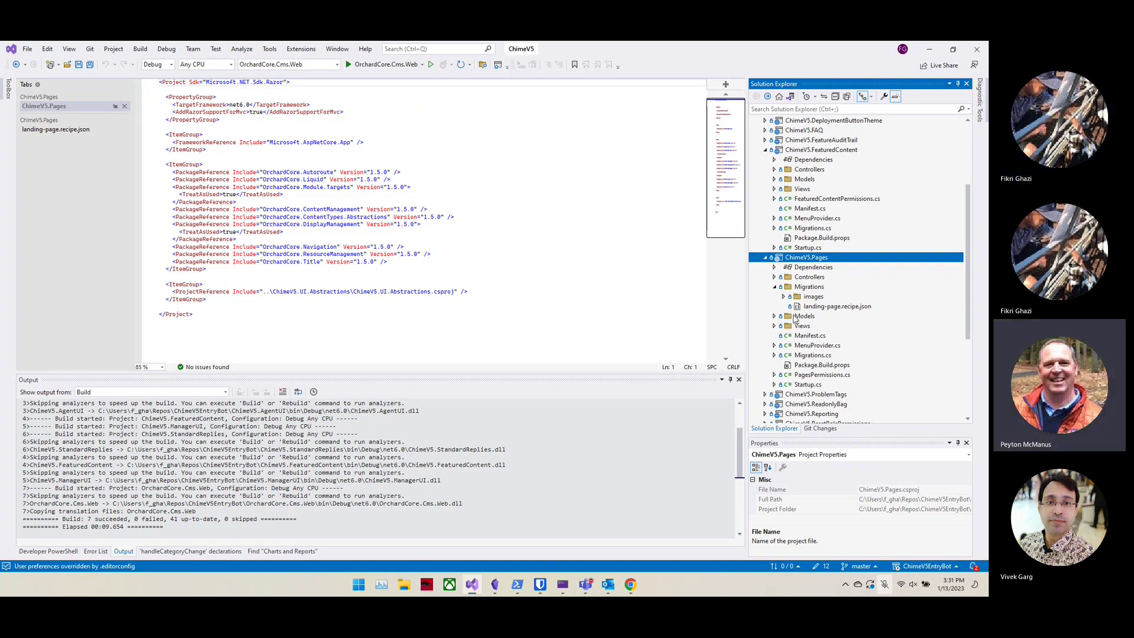
left_click(830, 151)
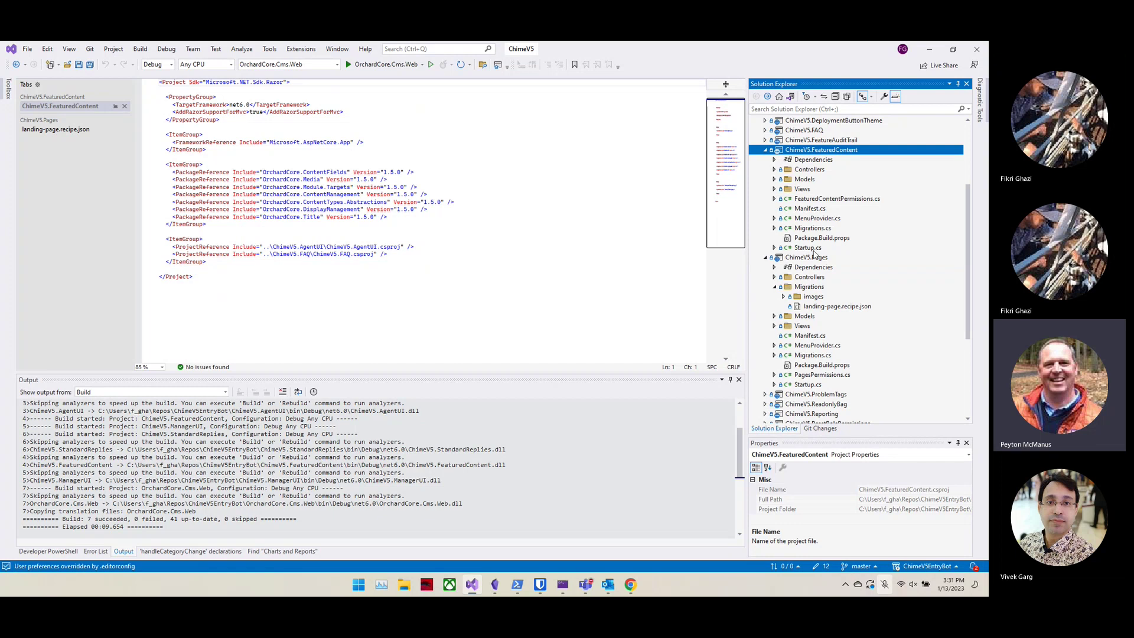
- Return to landing-page.recipe.json and show the contents of the migration's images and featured-content-icons folders
left_click(830, 307)
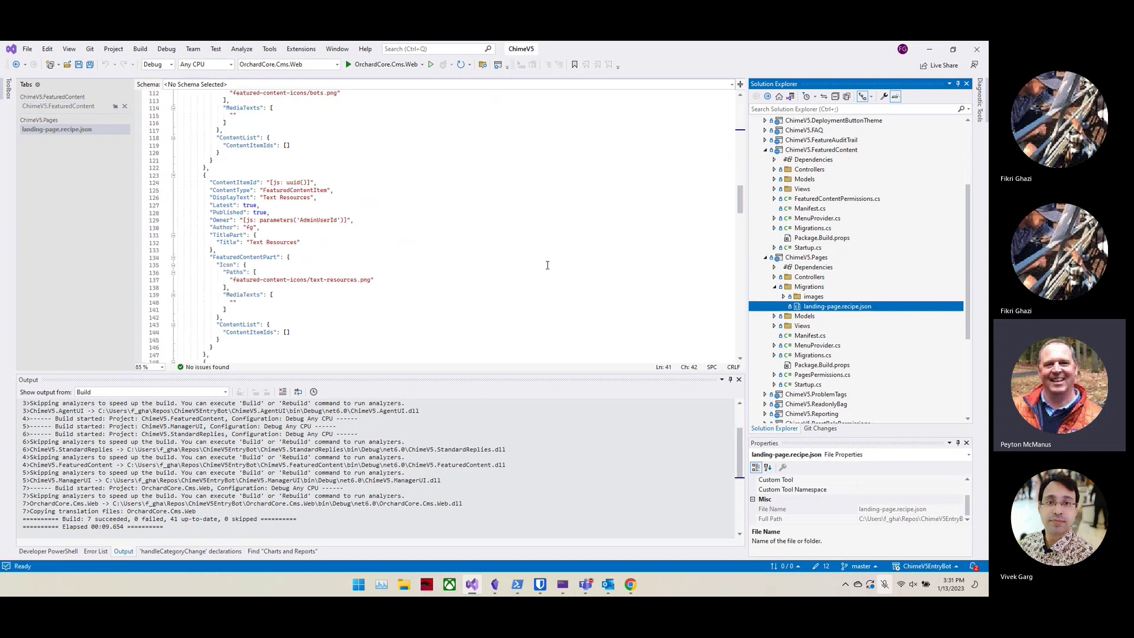
left_click(783, 296)
left_click(795, 306)
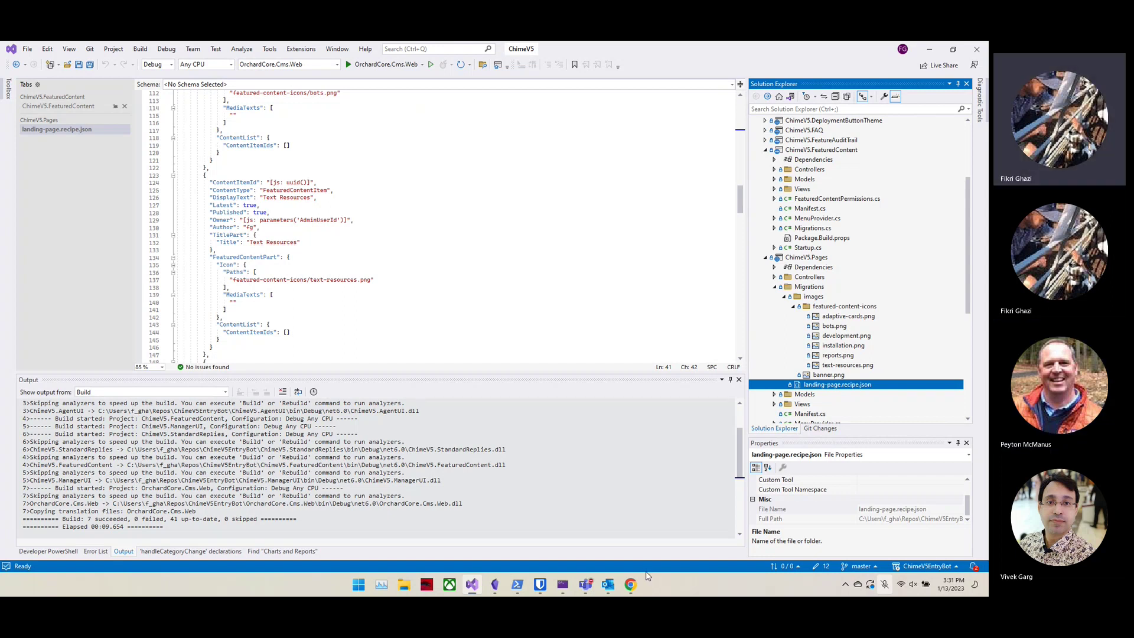
- Switch to Chrome and open the Features page under Configuration in the Chime admin site
left_click(631, 584)
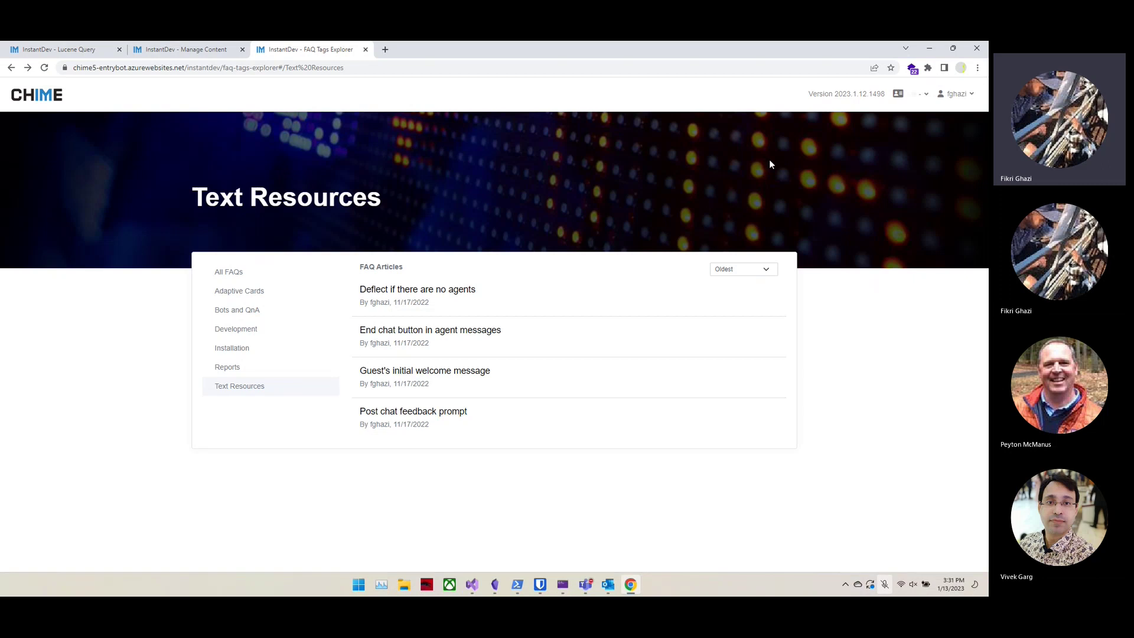
left_click(957, 94)
left_click(909, 142)
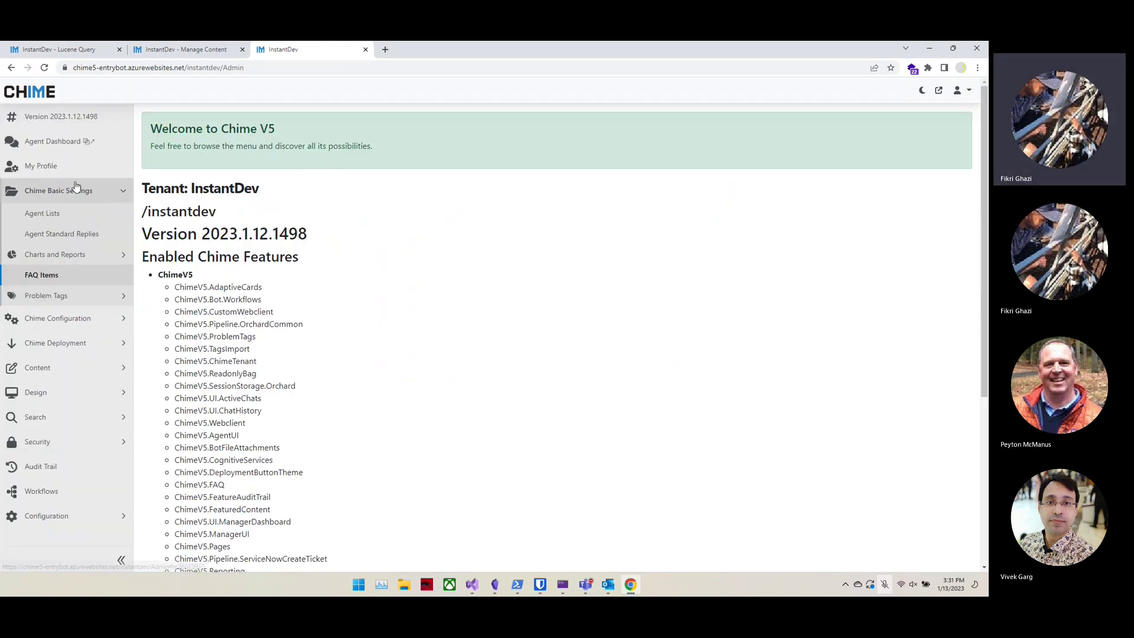
left_click(75, 188)
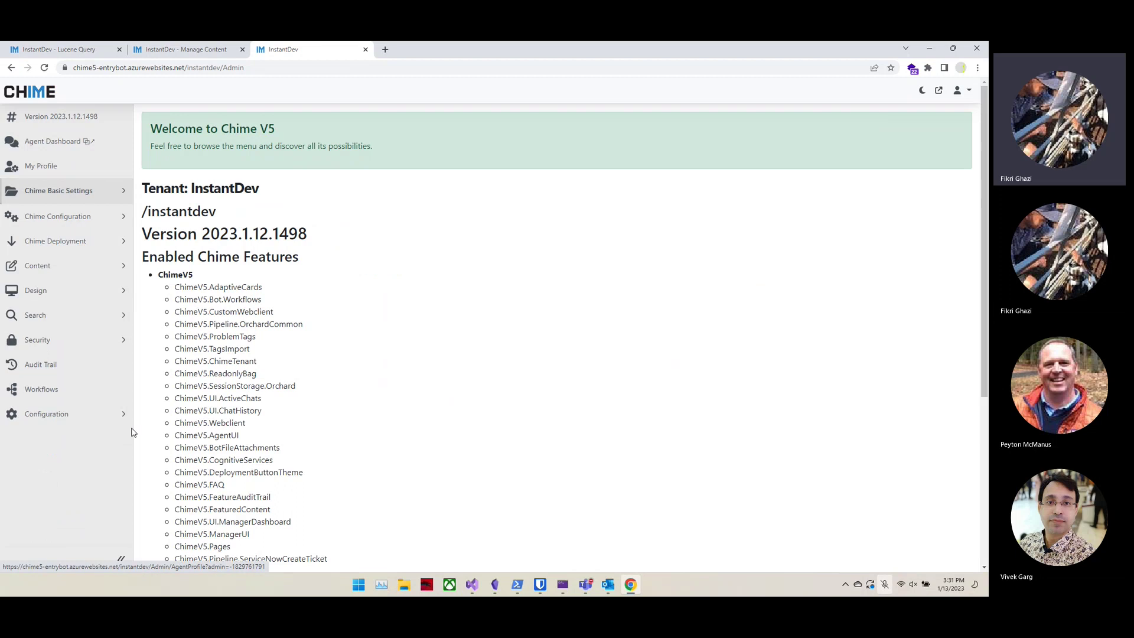
left_click(56, 410)
left_click(42, 454)
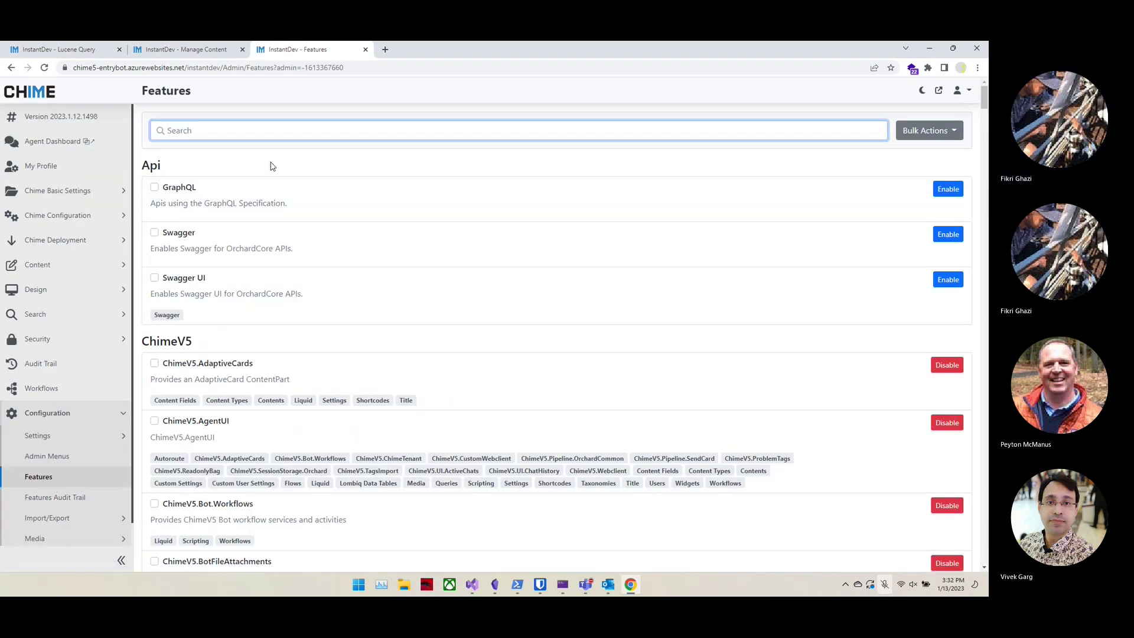
- Filter the features list by "featured"
type("featured")
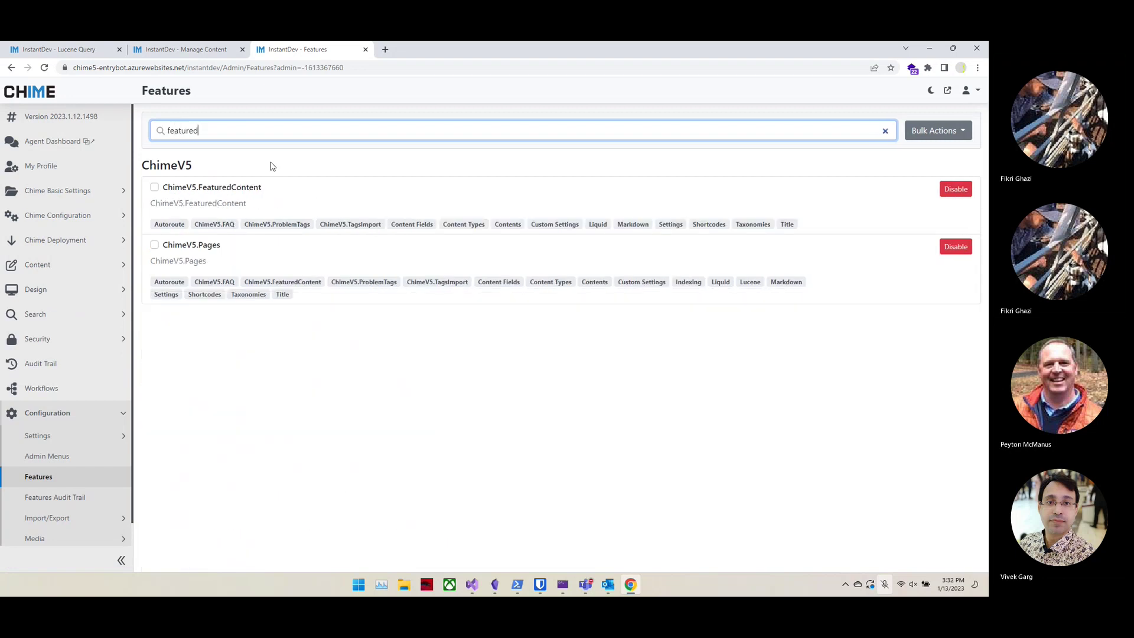
left_click(440, 430)
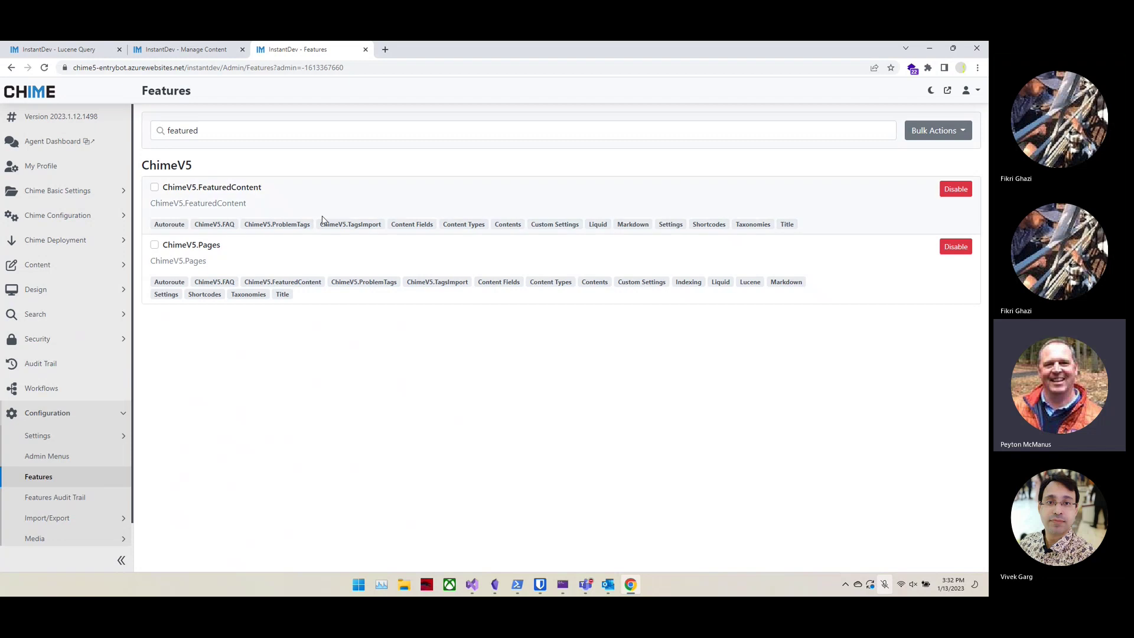
- Filter the features list by "chimev5" and look through the ChimeV5 features and their dependencies
double_click(268, 125)
type("chimev5")
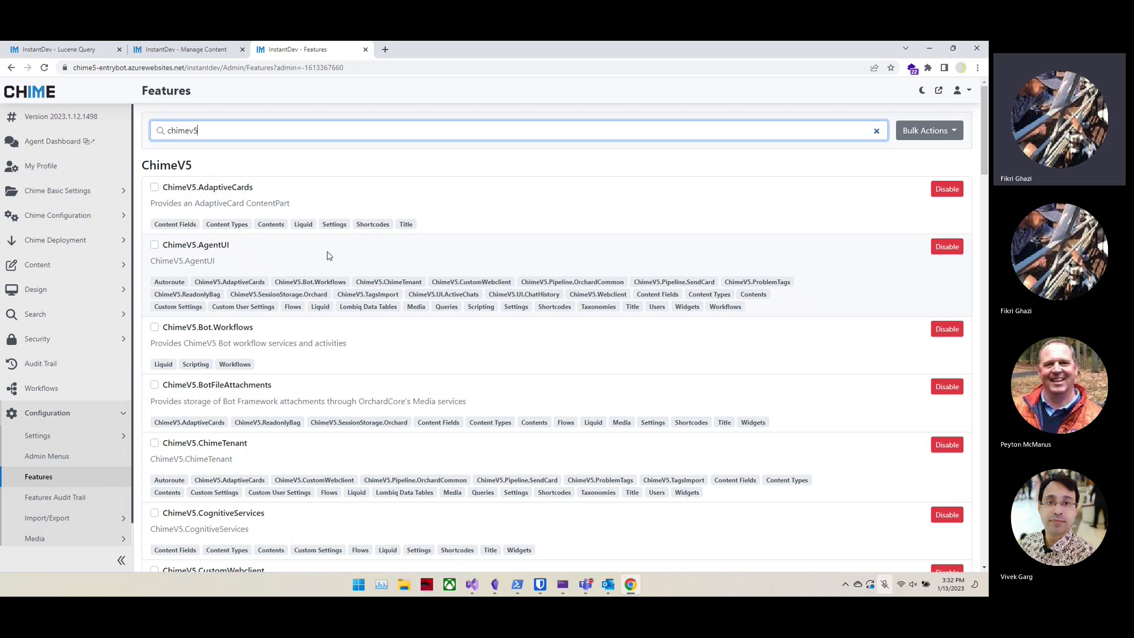
scroll(354, 260, "down", 1)
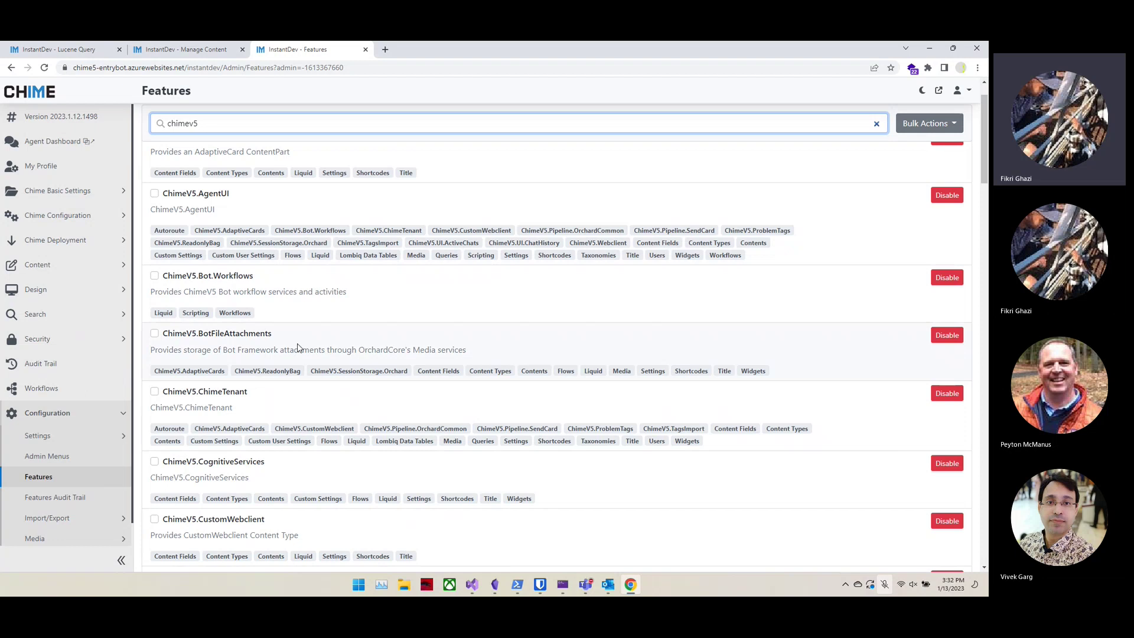
scroll(417, 353, "down", 1)
scroll(417, 353, "down", 7)
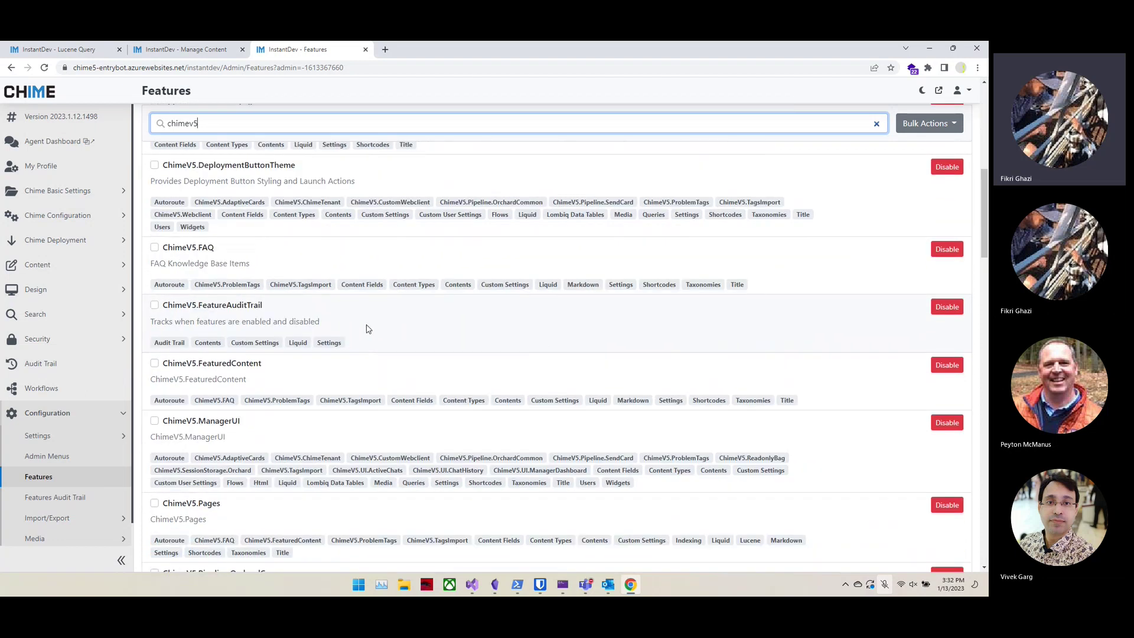
scroll(367, 329, "down", 4)
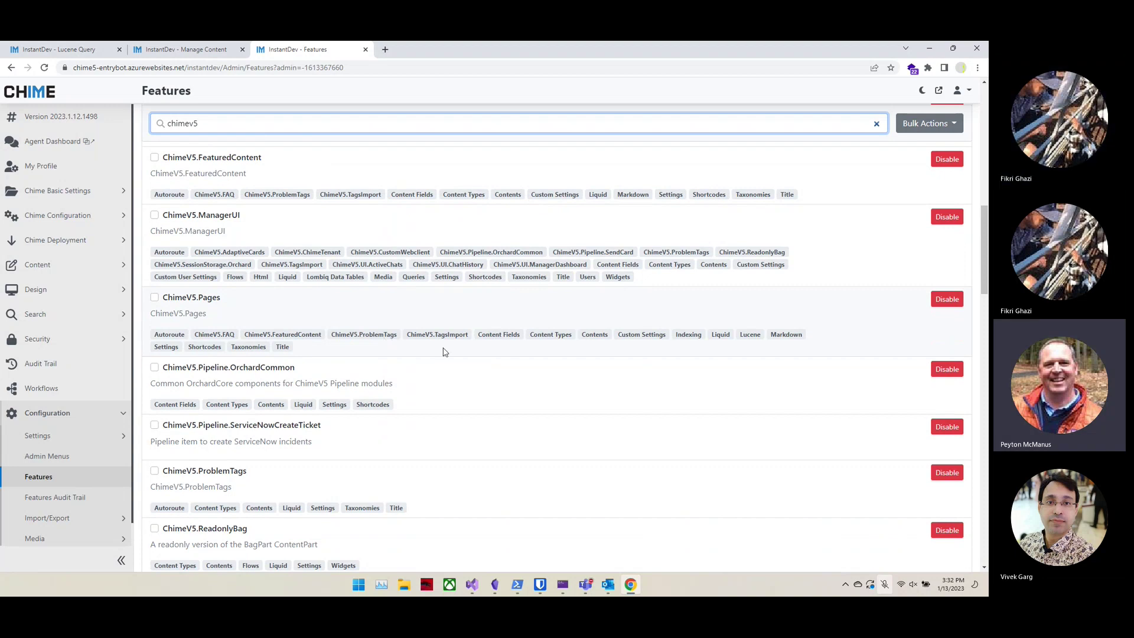
scroll(444, 352, "down", 1)
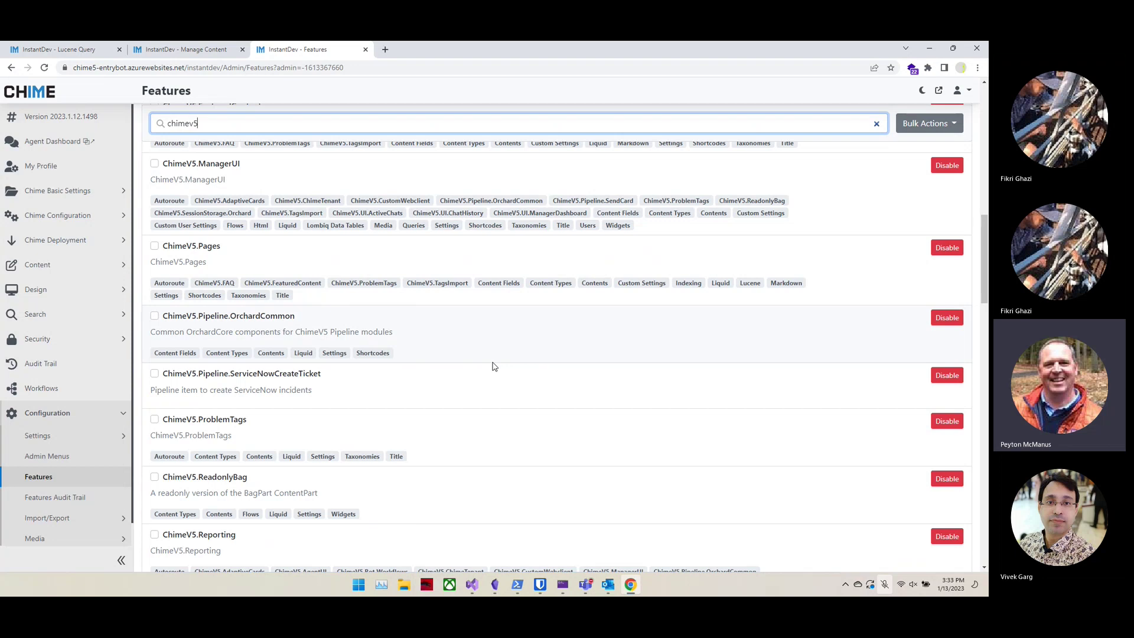
scroll(434, 324, "up", 15)
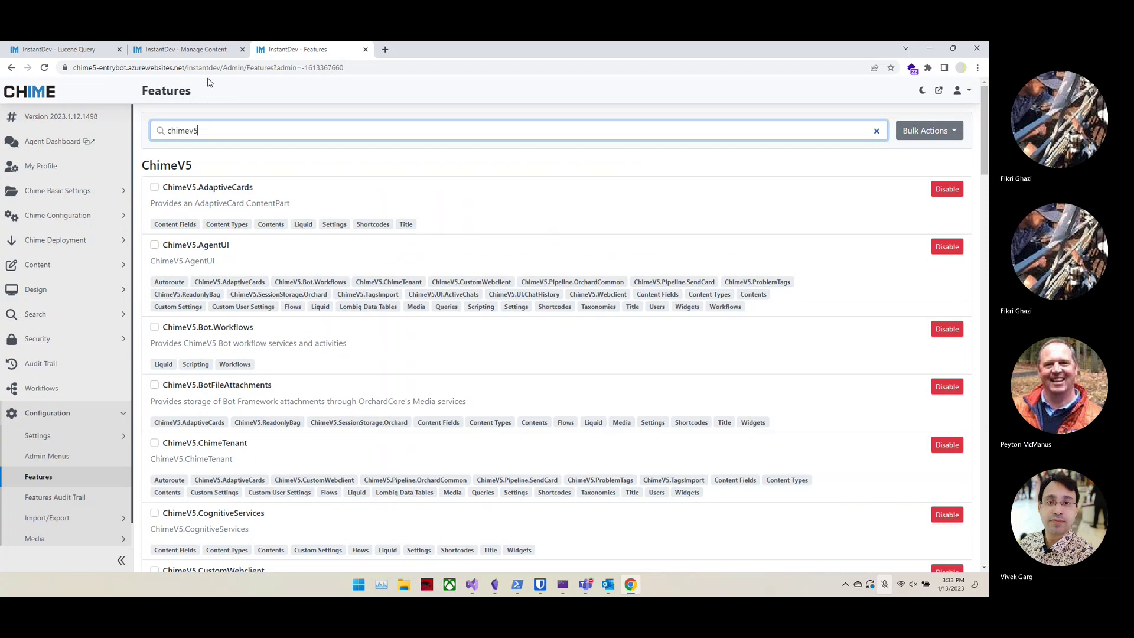
- Open the Chime home page from the admin site in a separate tab and view its featured content cards
left_click(940, 91)
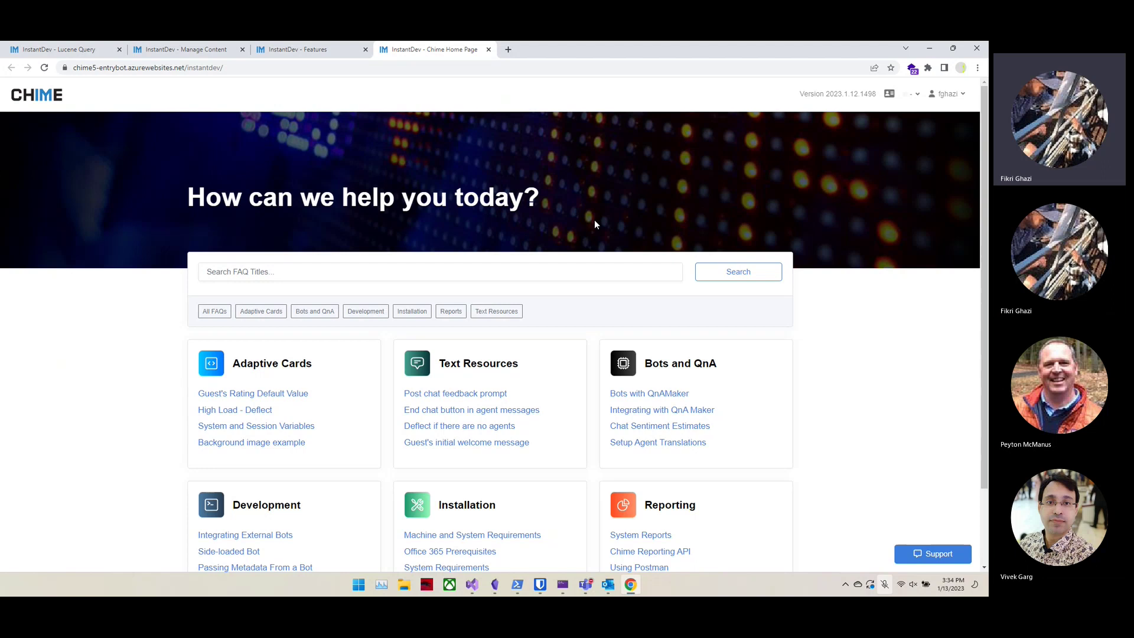
scroll(649, 236, "down", 2)
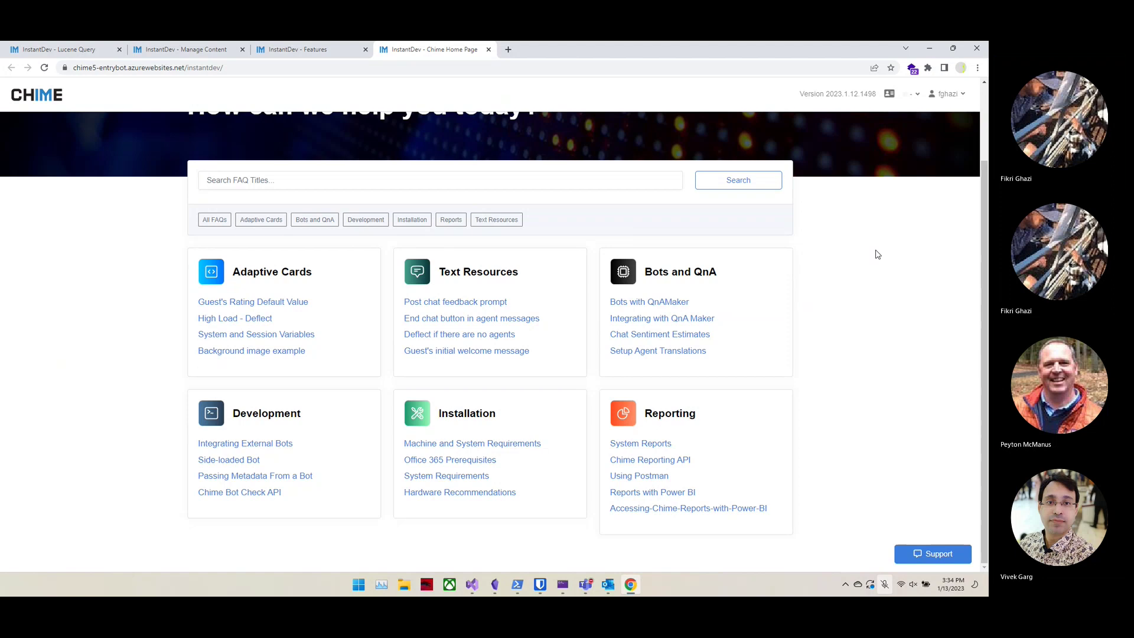
scroll(71, 339, "up", 2)
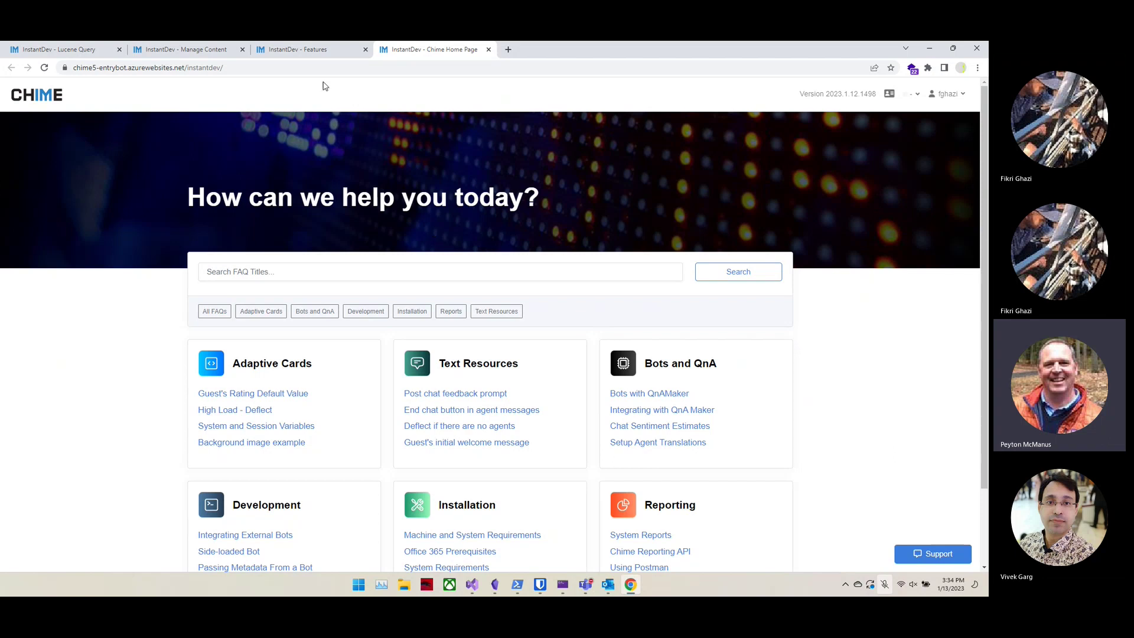
- Return to the Features page and filter the list by "cog"
left_click(321, 50)
double_click(316, 132)
type("cog")
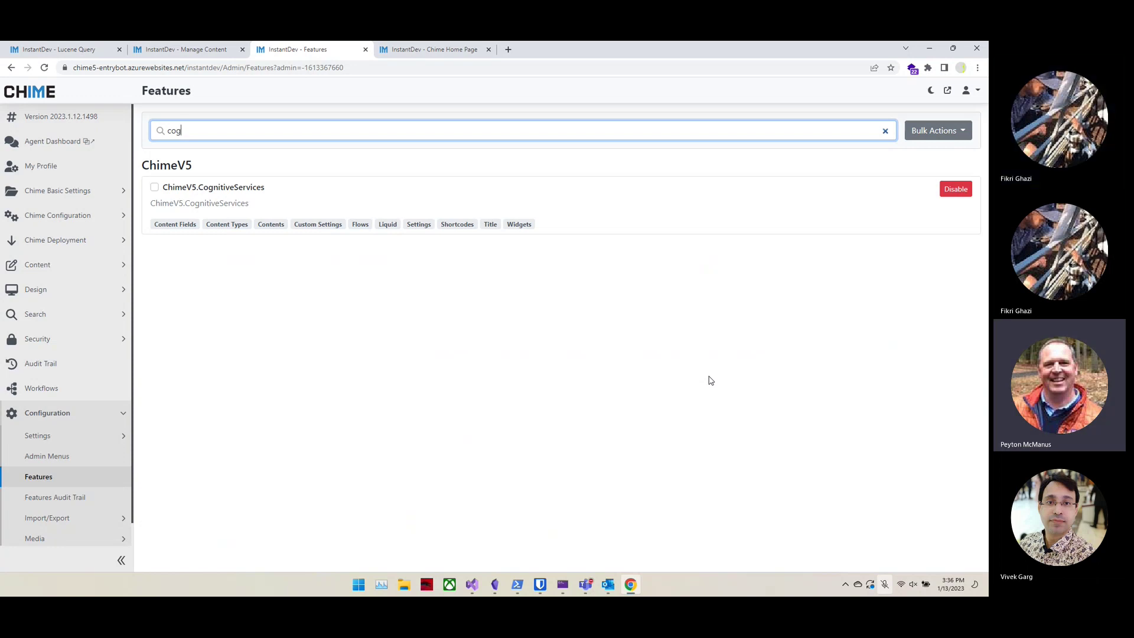
left_click(710, 380)
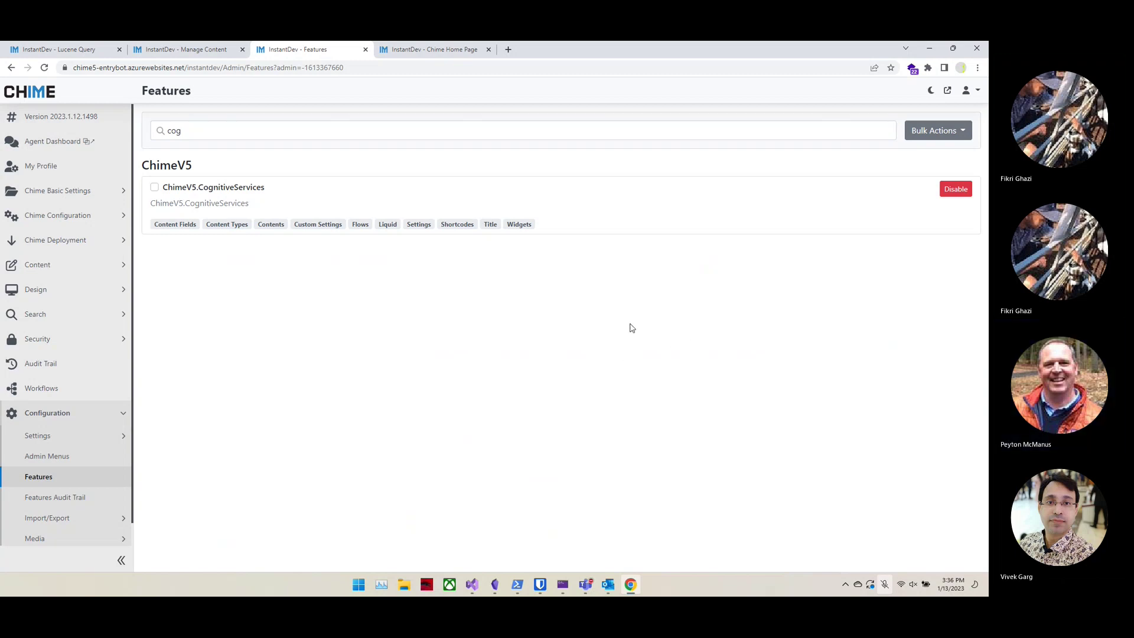
- From the Chime home page, open All FAQs in a new tab, keeping the home page in view
left_click(445, 52)
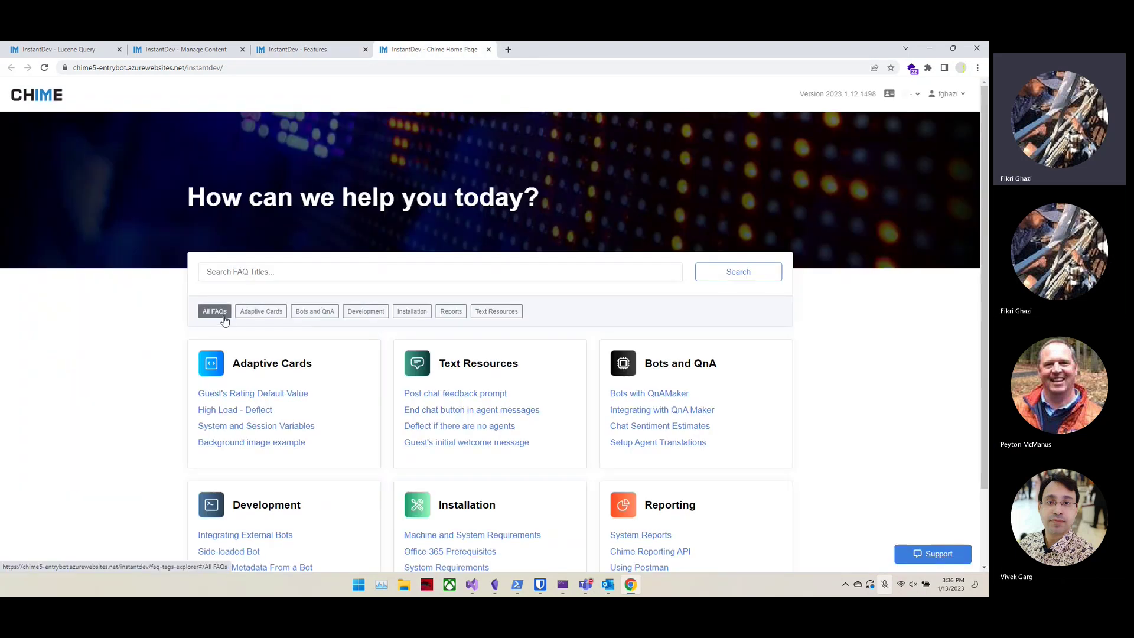
left_click(214, 311)
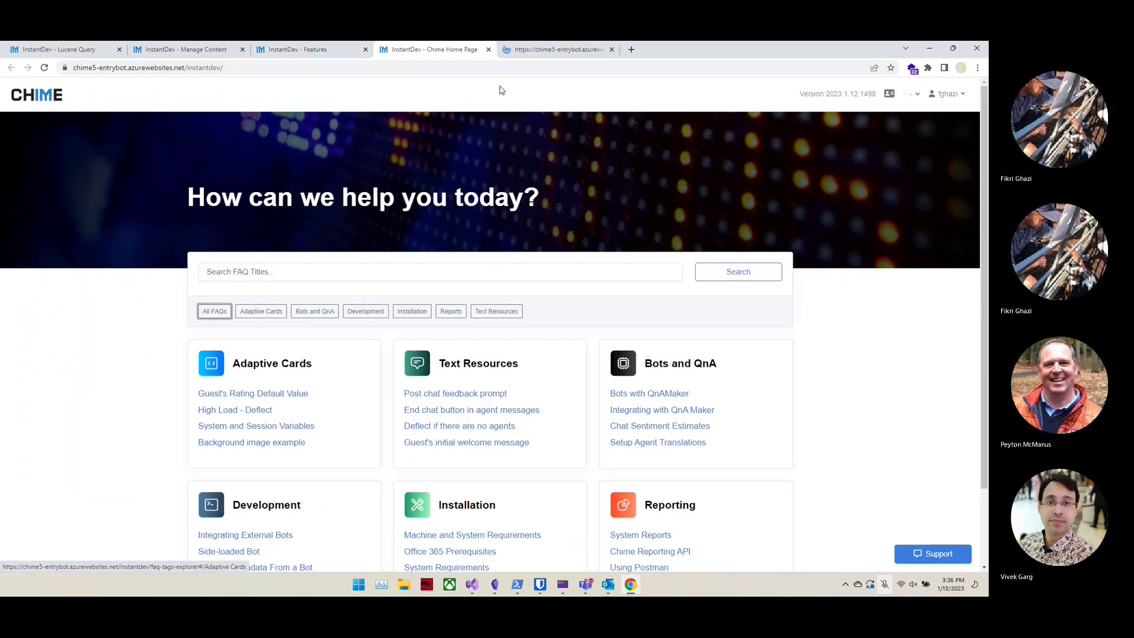
left_click(445, 56)
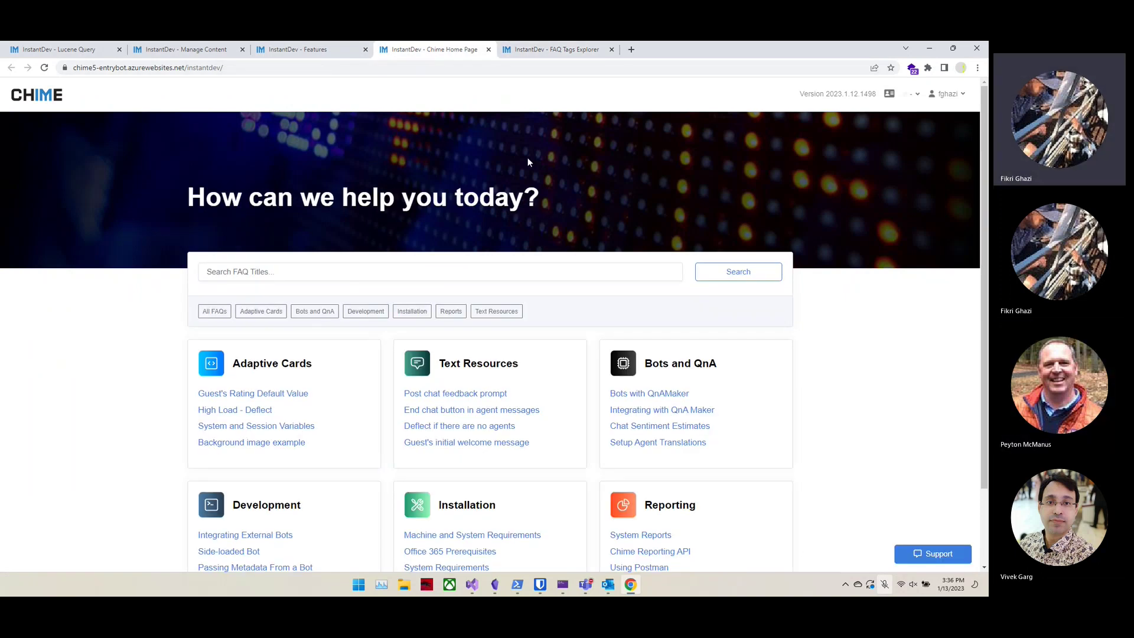
- Look over the home page's featured content cards and its "How can we help you today?" heading
scroll(614, 313, "down", 2)
scroll(626, 329, "up", 2)
scroll(585, 423, "down", 2)
scroll(584, 423, "up", 2)
scroll(379, 385, "down", 2)
scroll(436, 431, "up", 2)
left_click_drag(539, 201, 187, 201)
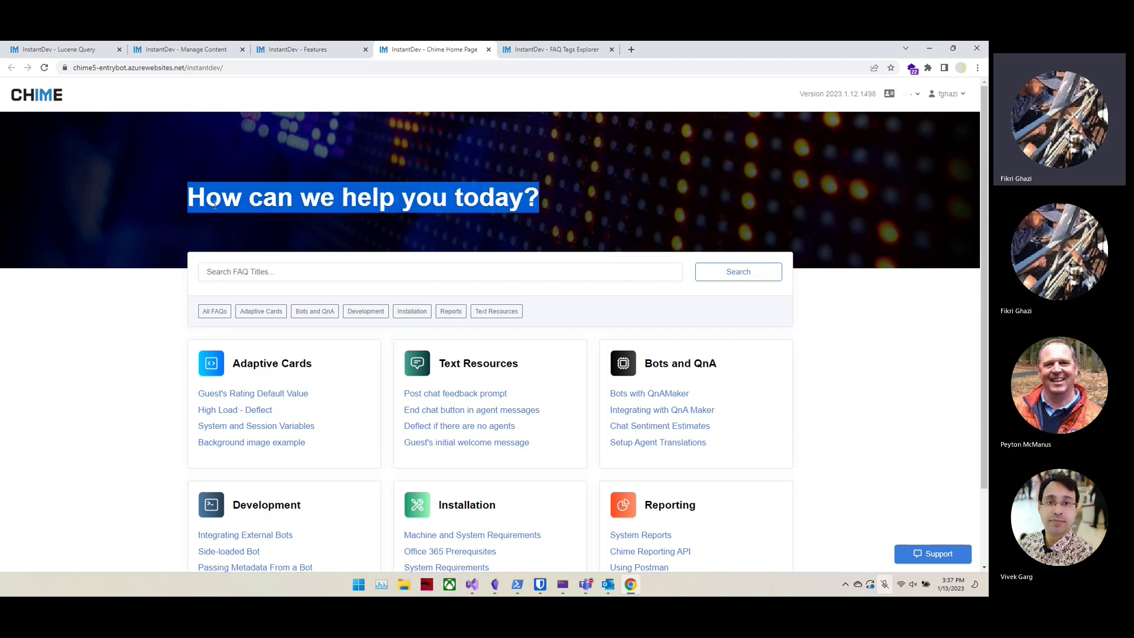
left_click(607, 166)
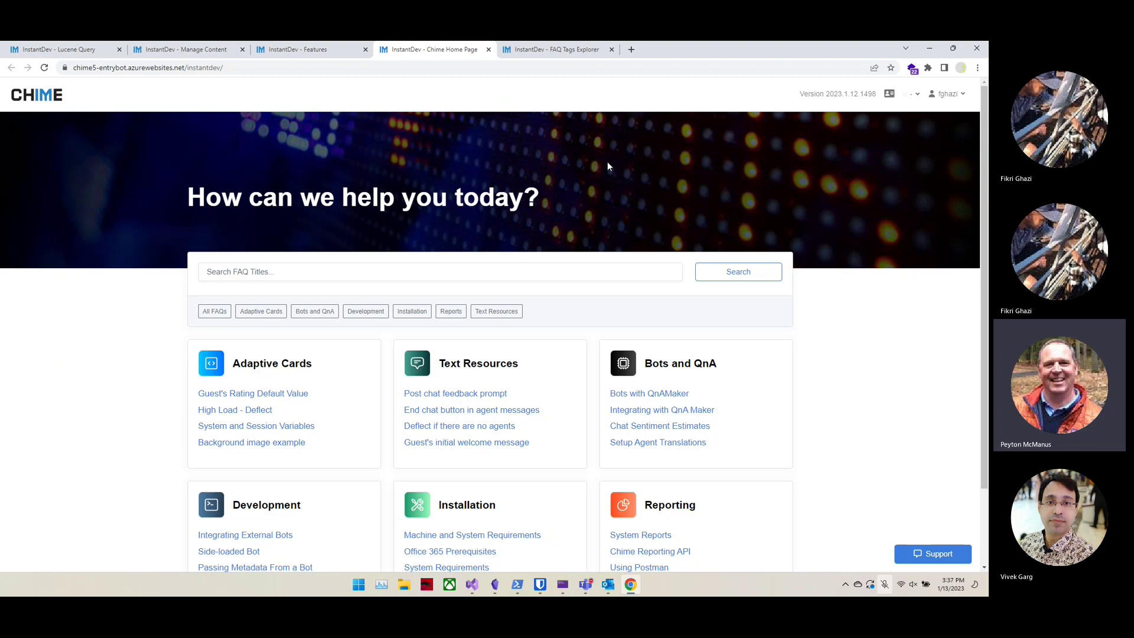
- Go to the Manager Dashboard and open the featured content items for management
left_click(948, 94)
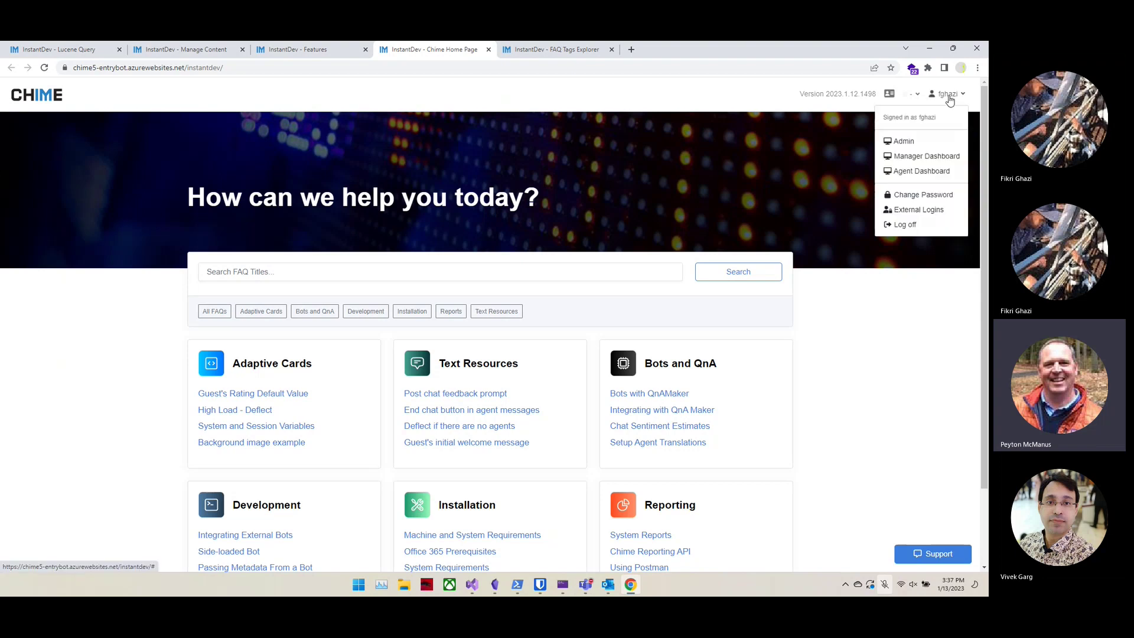
left_click(941, 159)
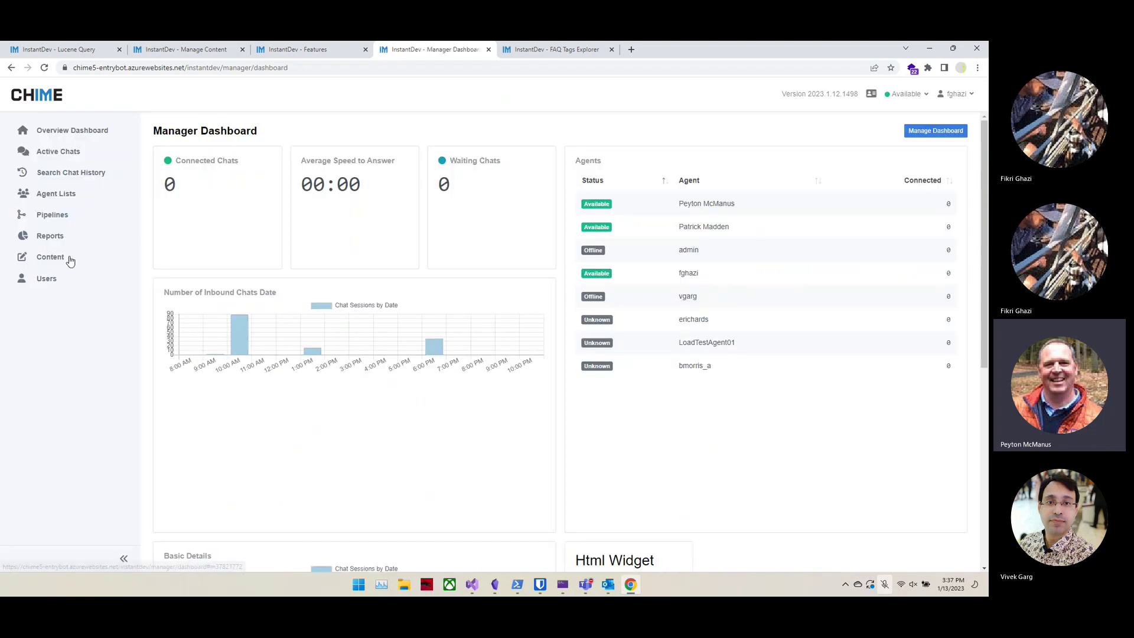
left_click(68, 261)
left_click(79, 283)
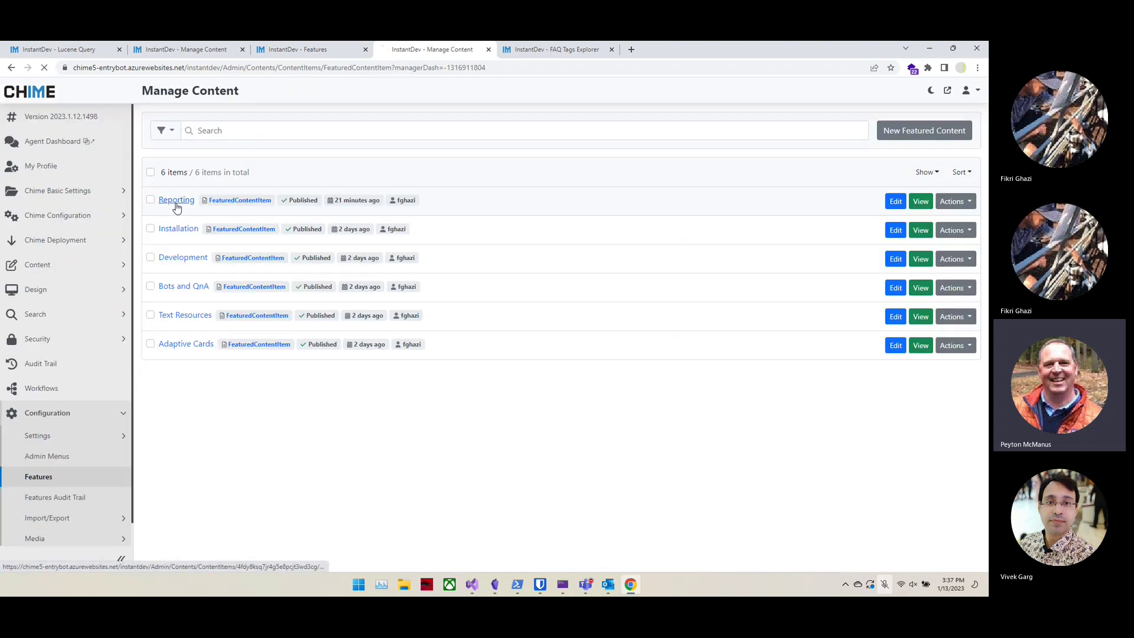
- Open the Reporting featured content item for editing and change its title to Reports
left_click(175, 201)
left_click(321, 142)
key("BackSpace")
key("BackSpace")
key("BackSpace")
type("s")
left_click(522, 251)
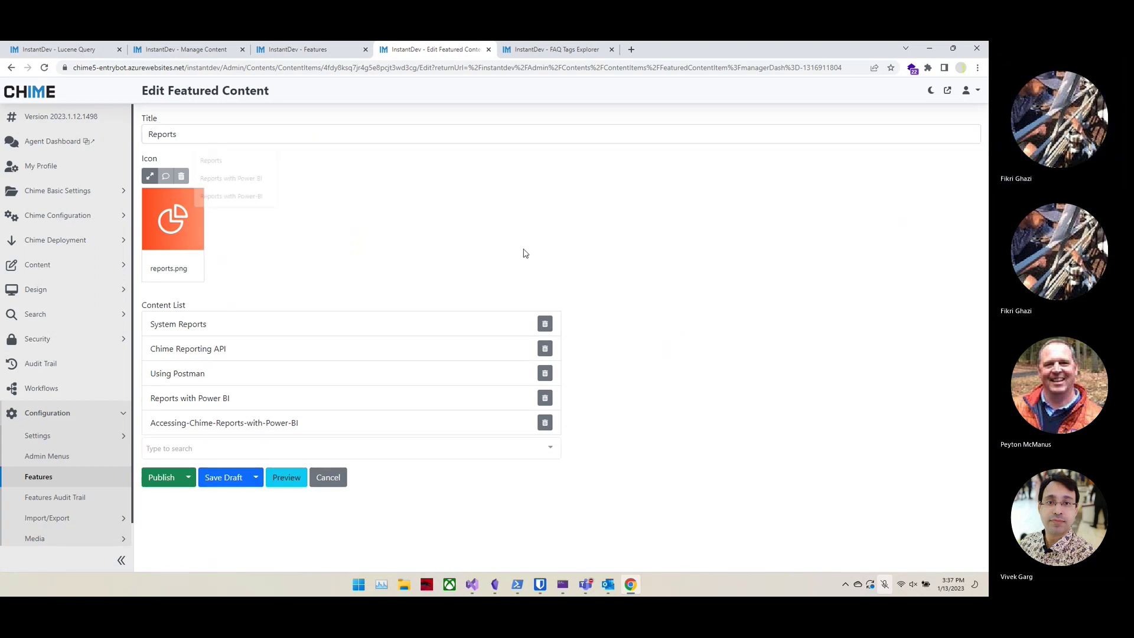
- Remove Accessing-Chime-Reports-with-Power-BI from the item's content list and publish the item
left_click(544, 422)
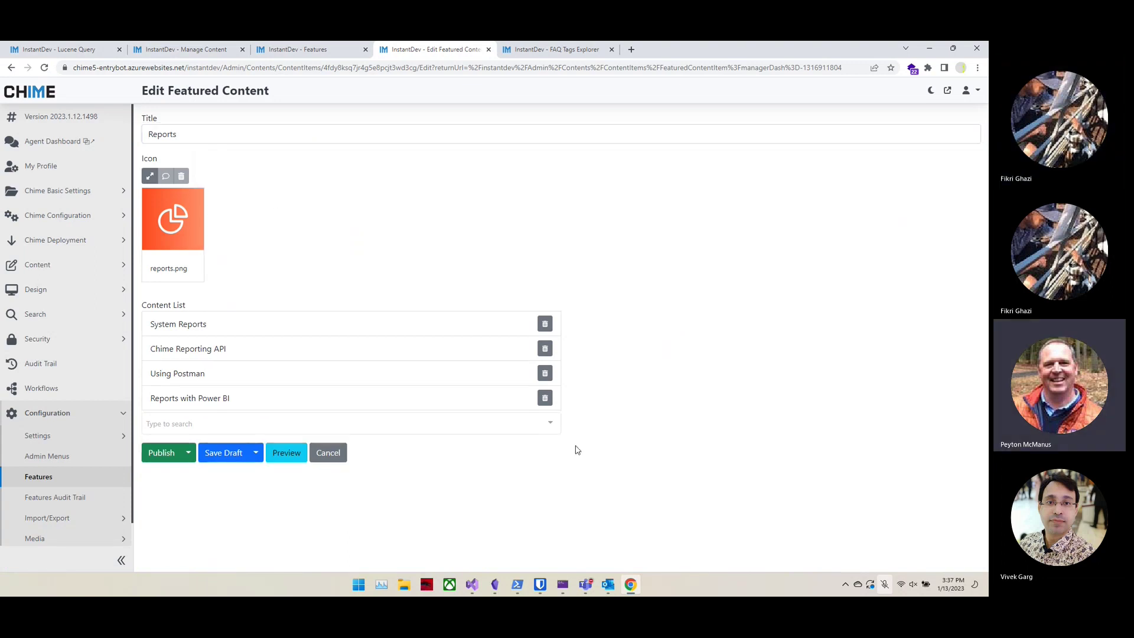
left_click(185, 452)
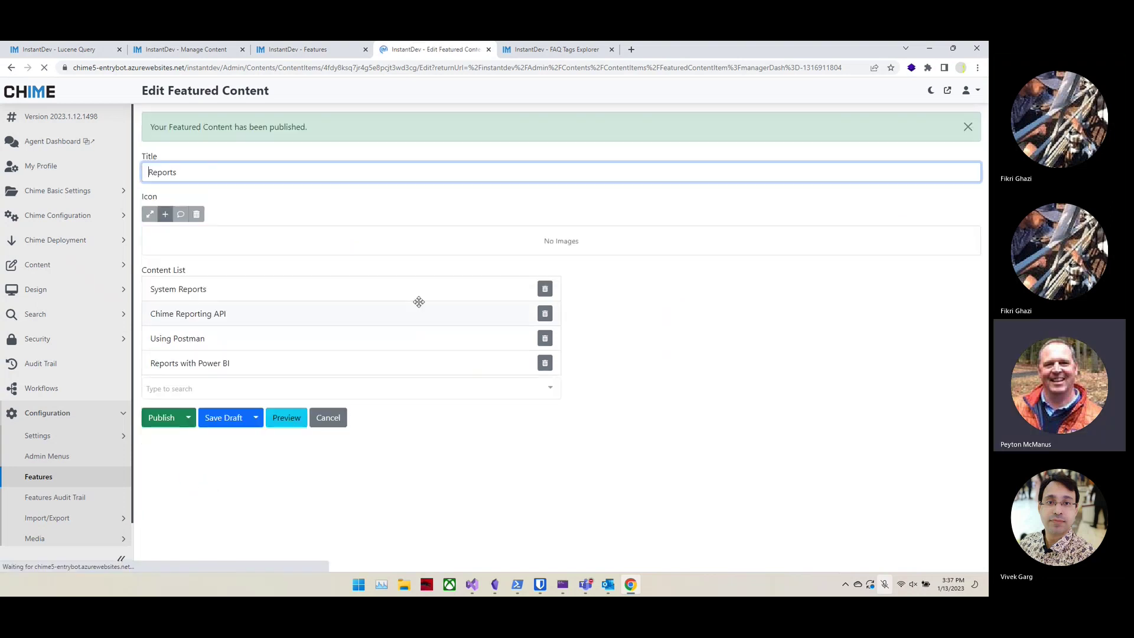
left_click(504, 243)
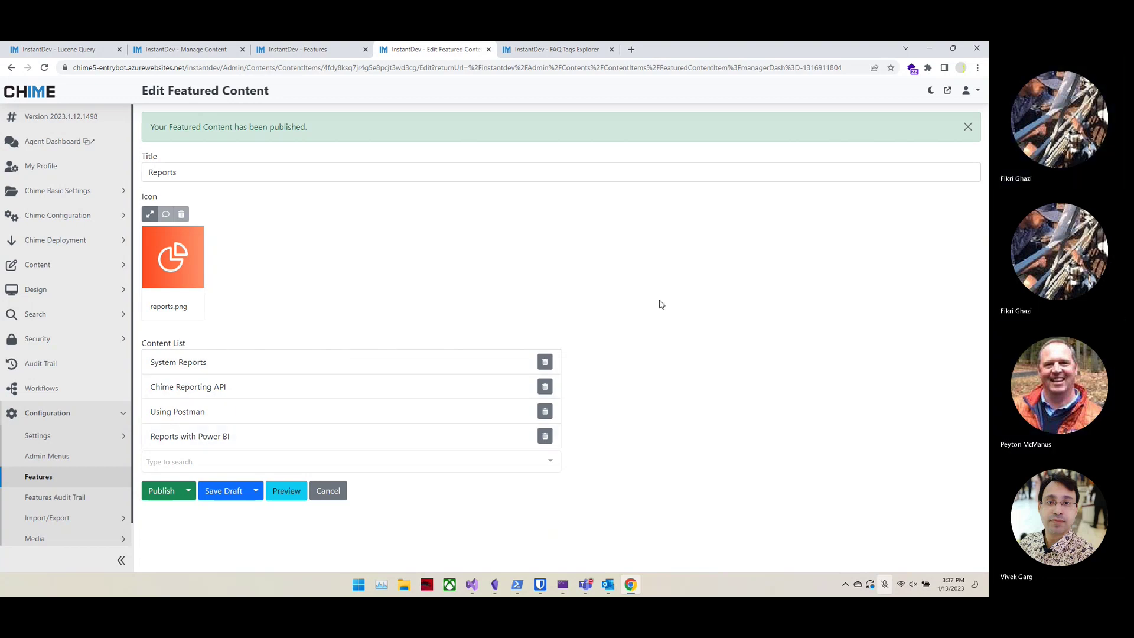
- Browse the articles available for the Reports item's content list without adding any
left_click(234, 463)
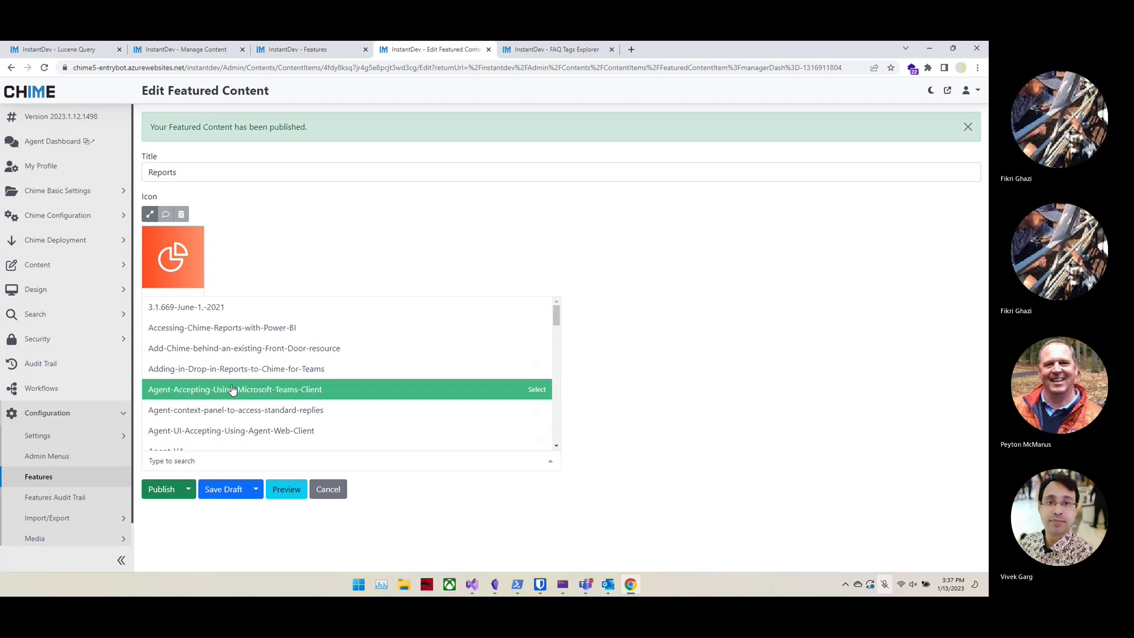
scroll(248, 393, "down", 10)
scroll(251, 393, "down", 3)
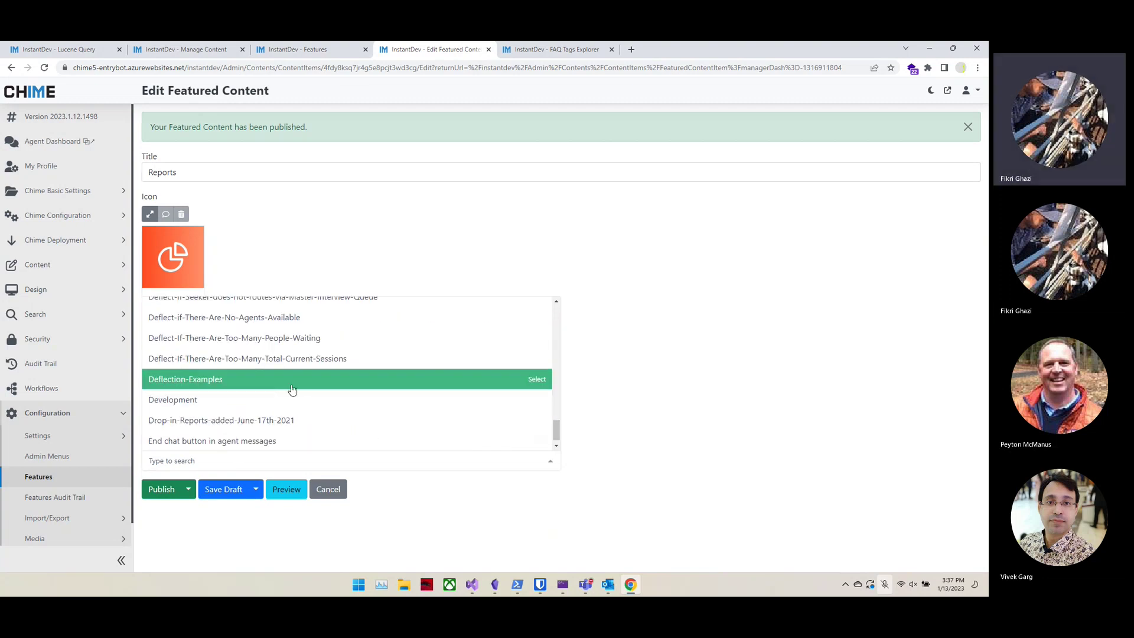
scroll(278, 413, "down", 1)
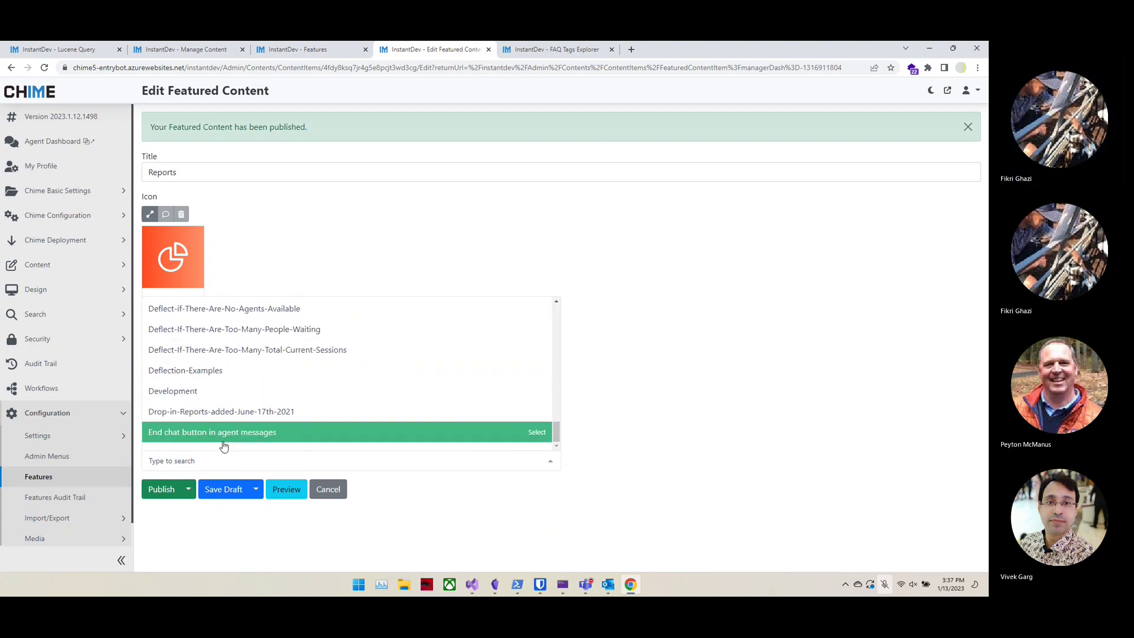
scroll(254, 384, "up", 10)
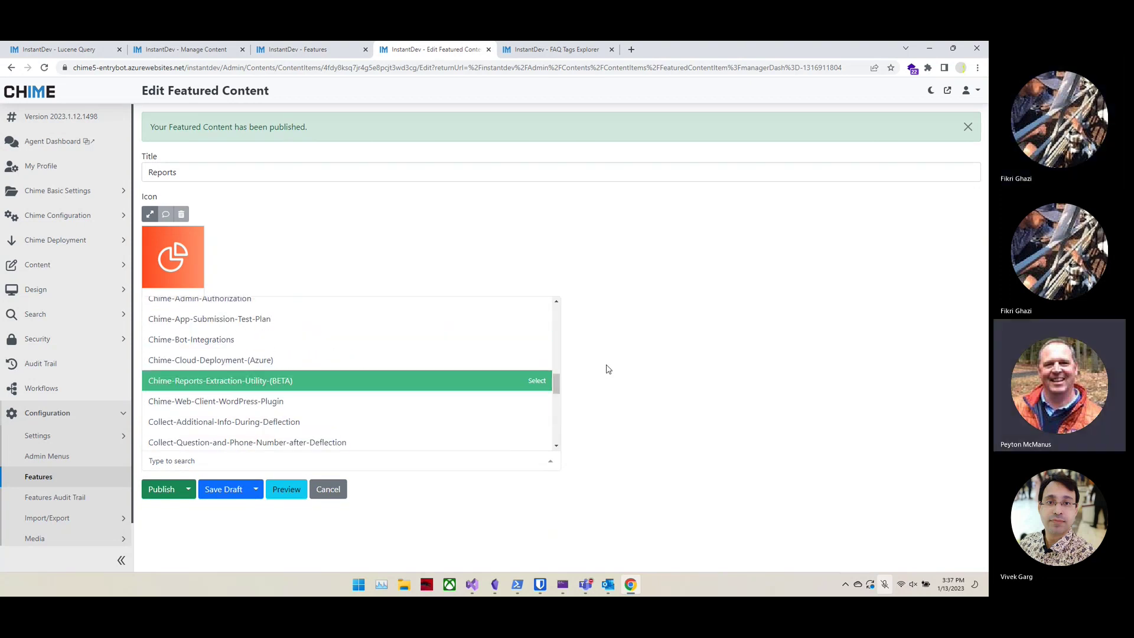
left_click(672, 471)
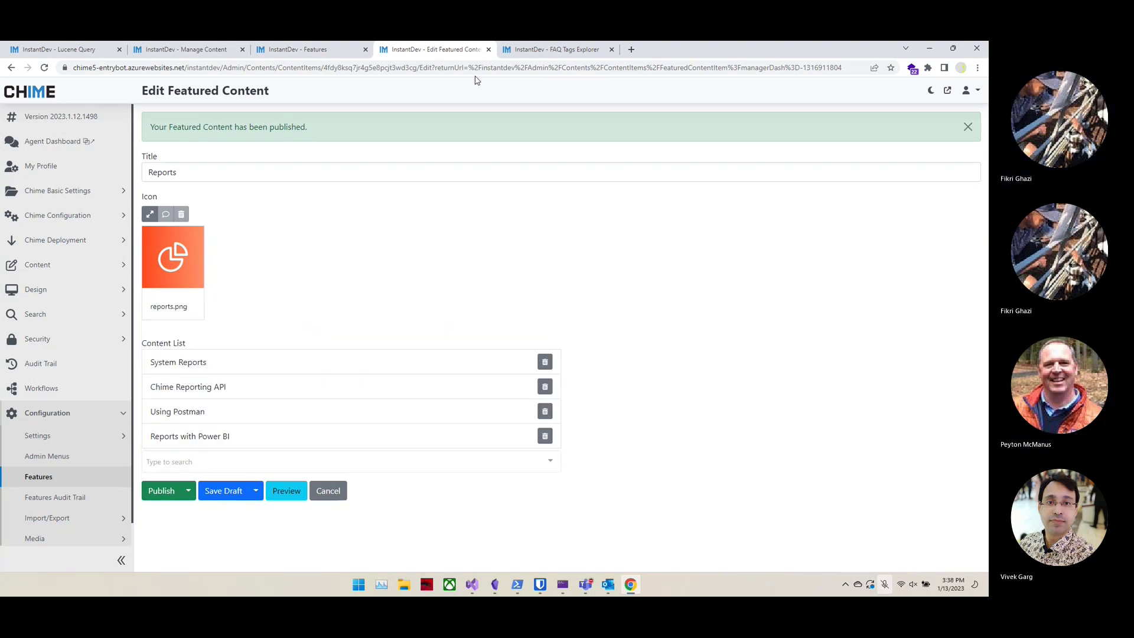
- Go from the FAQ Tags Explorer page to the Chime home page and check the Reports card
left_click(519, 49)
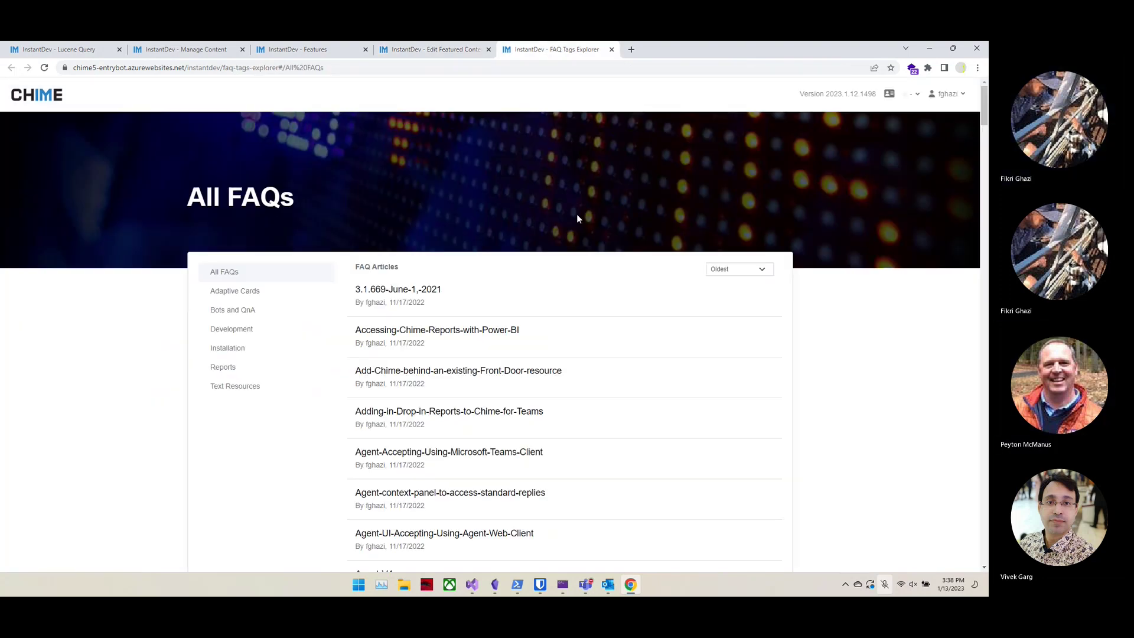
left_click(41, 96)
scroll(766, 349, "down", 1)
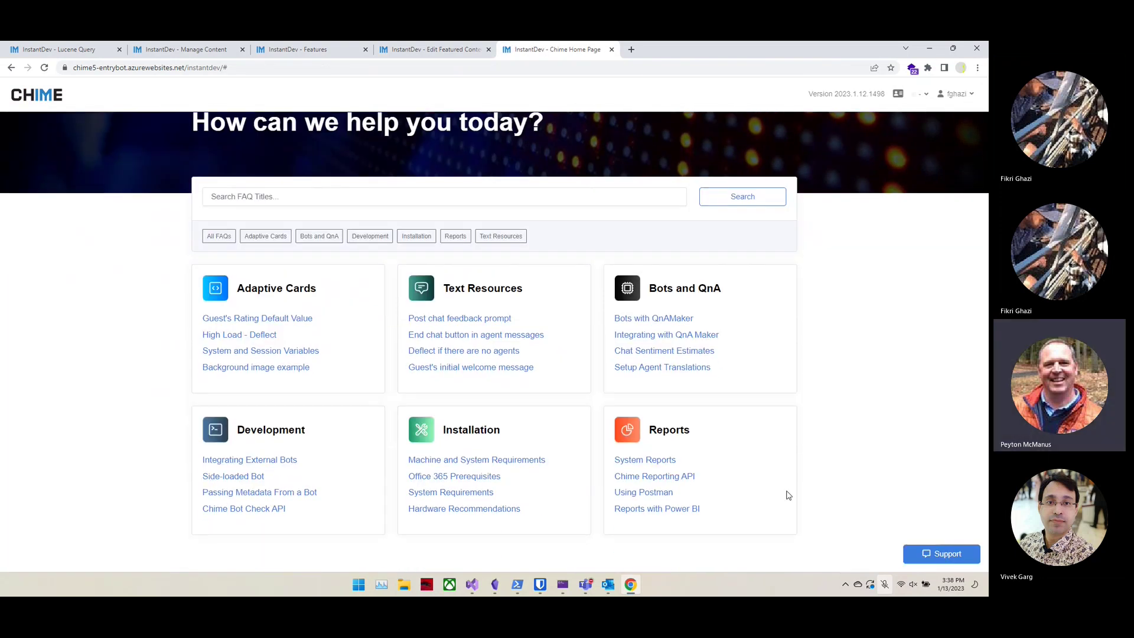
scroll(803, 422, "up", 2)
scroll(845, 413, "down", 2)
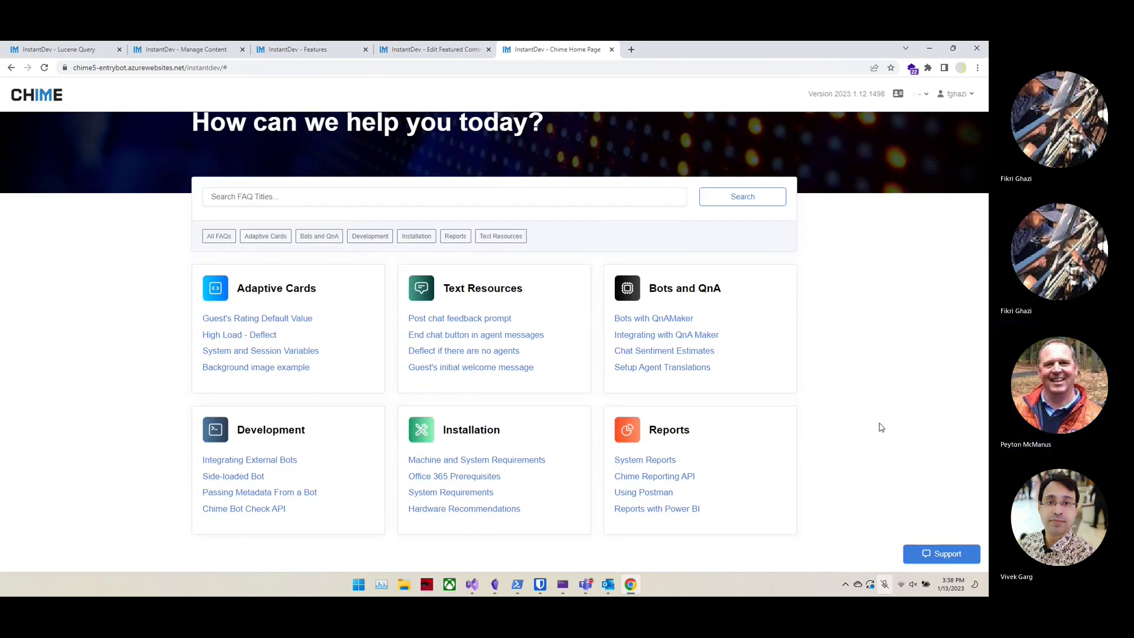